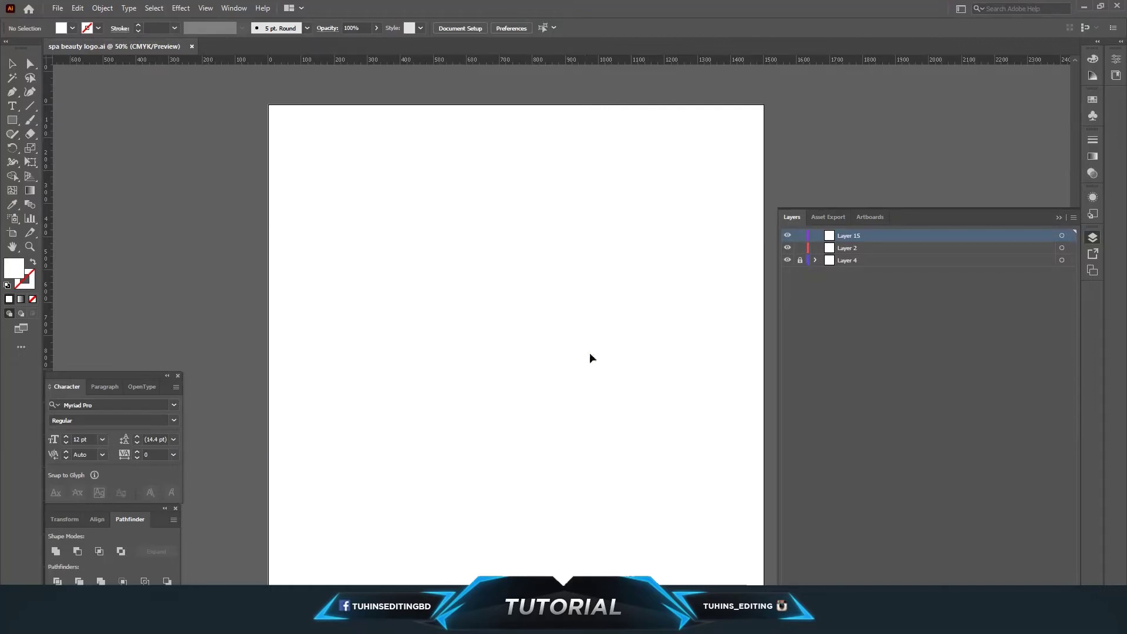
Step: Unlock the background layer and fill the artboard-sized rectangle with near-black #1b1b1c
{"action": "left_click", "coordinate": [799, 260]}
{"action": "left_click", "coordinate": [589, 264]}
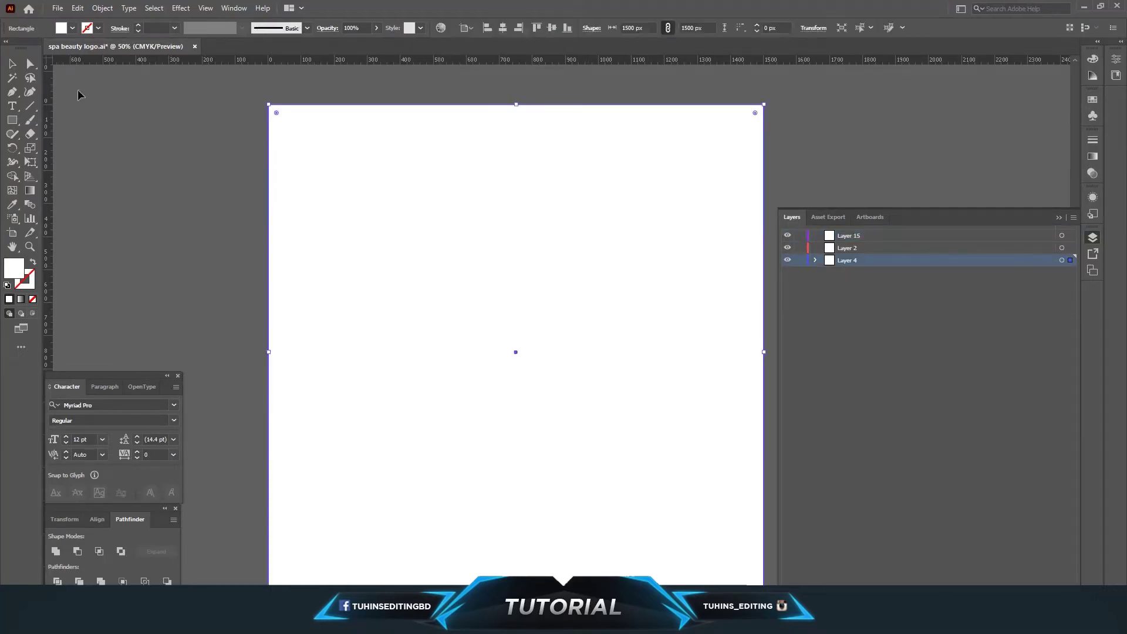
{"action": "left_click", "coordinate": [70, 28]}
{"action": "left_click", "coordinate": [16, 82]}
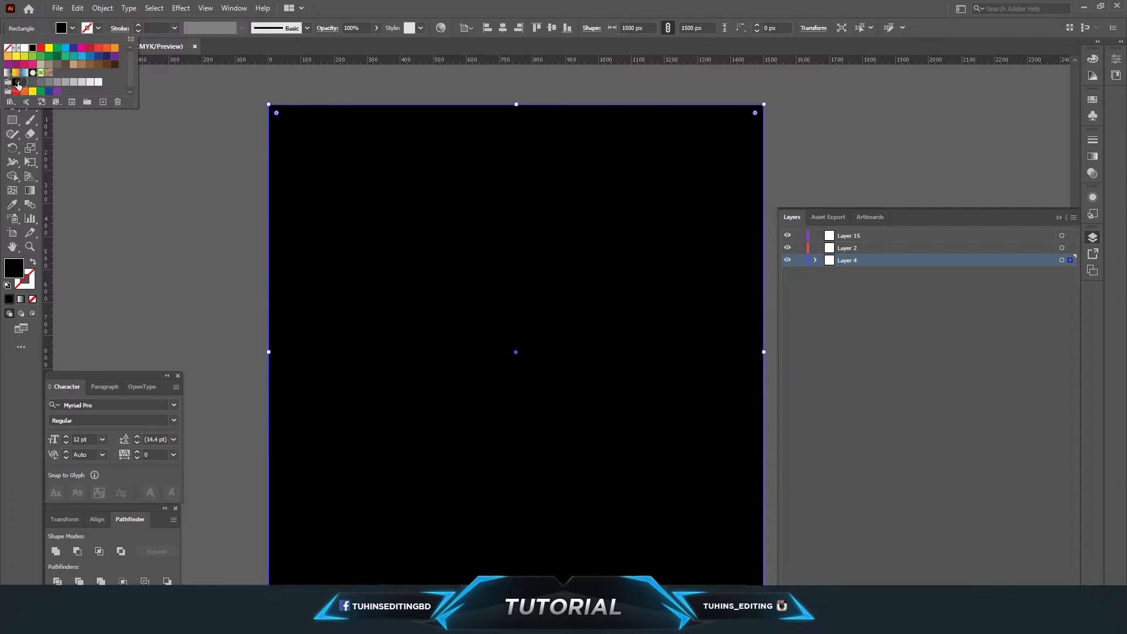
{"action": "left_click", "coordinate": [24, 82]}
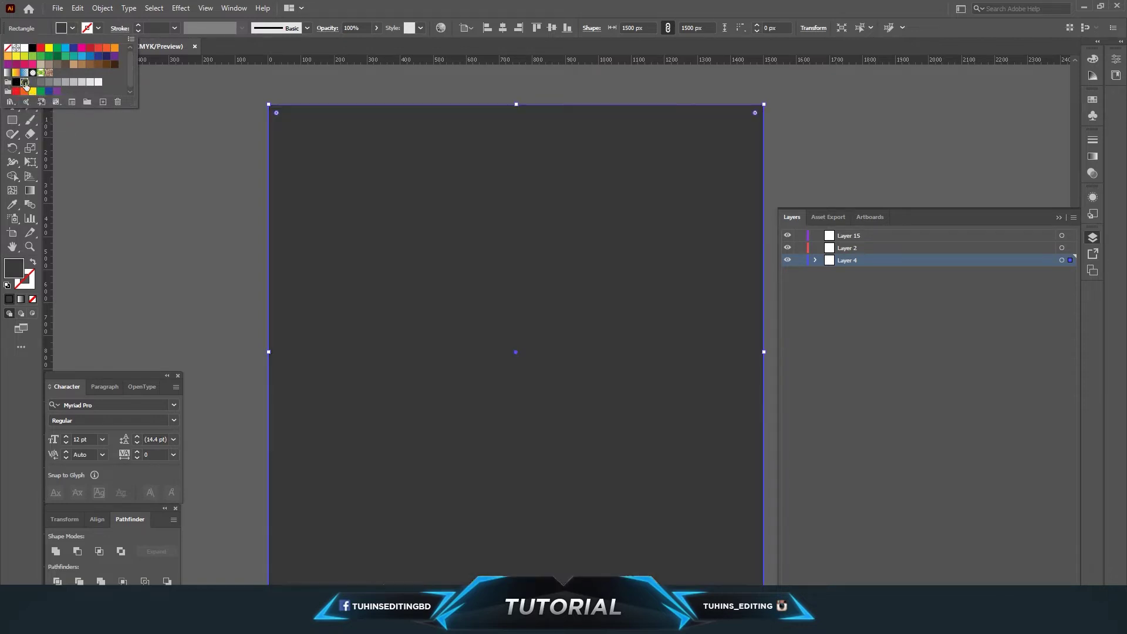
{"action": "double_click", "coordinate": [15, 268]}
{"action": "left_click", "coordinate": [415, 364]}
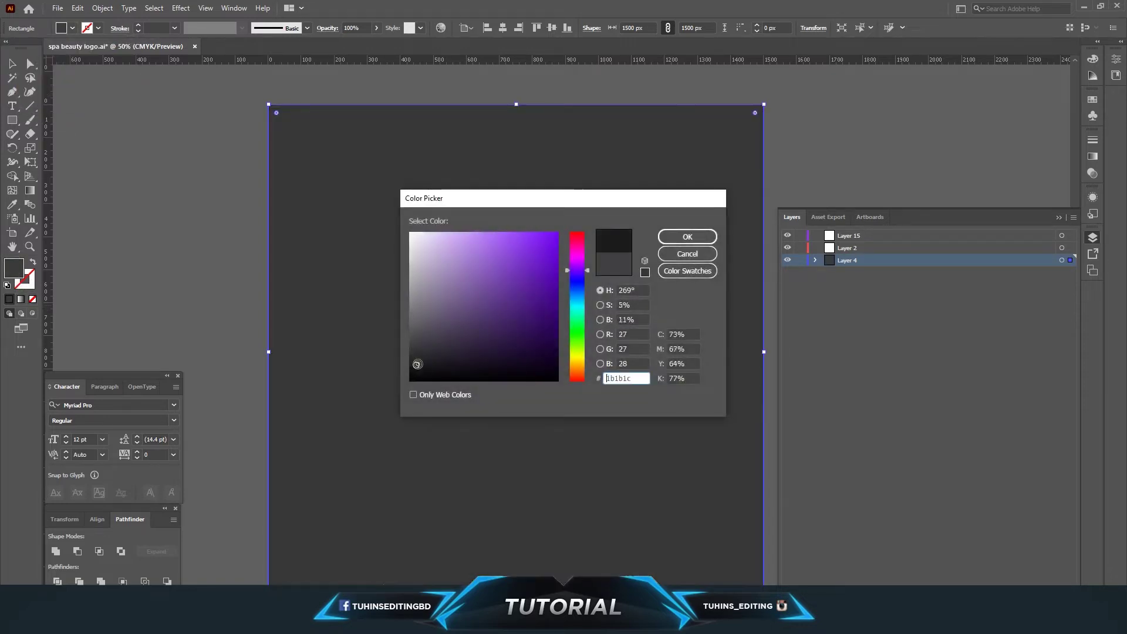
{"action": "left_click", "coordinate": [686, 236]}
Step: Relock the background layer and save the logo file
{"action": "left_click", "coordinate": [799, 262]}
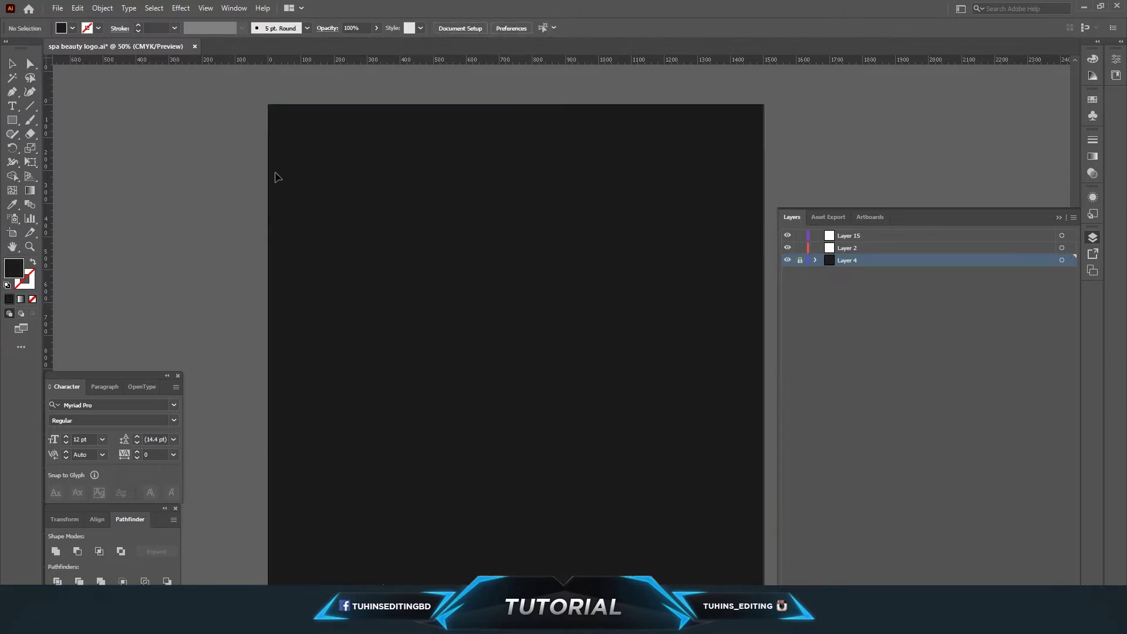
{"action": "left_click", "coordinate": [54, 8]}
{"action": "left_click", "coordinate": [74, 103]}
Step: Save the Freepik woman side-profile photo from Google Images to the Desktop
{"action": "key", "text": "alt+Tab"}
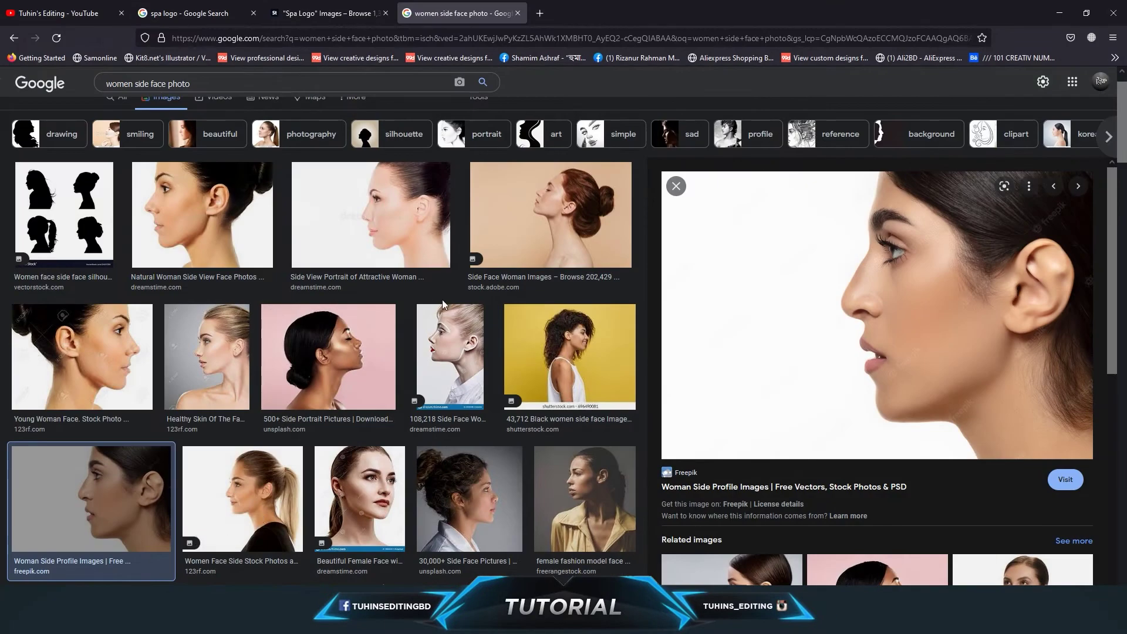
{"action": "right_click", "coordinate": [776, 263]}
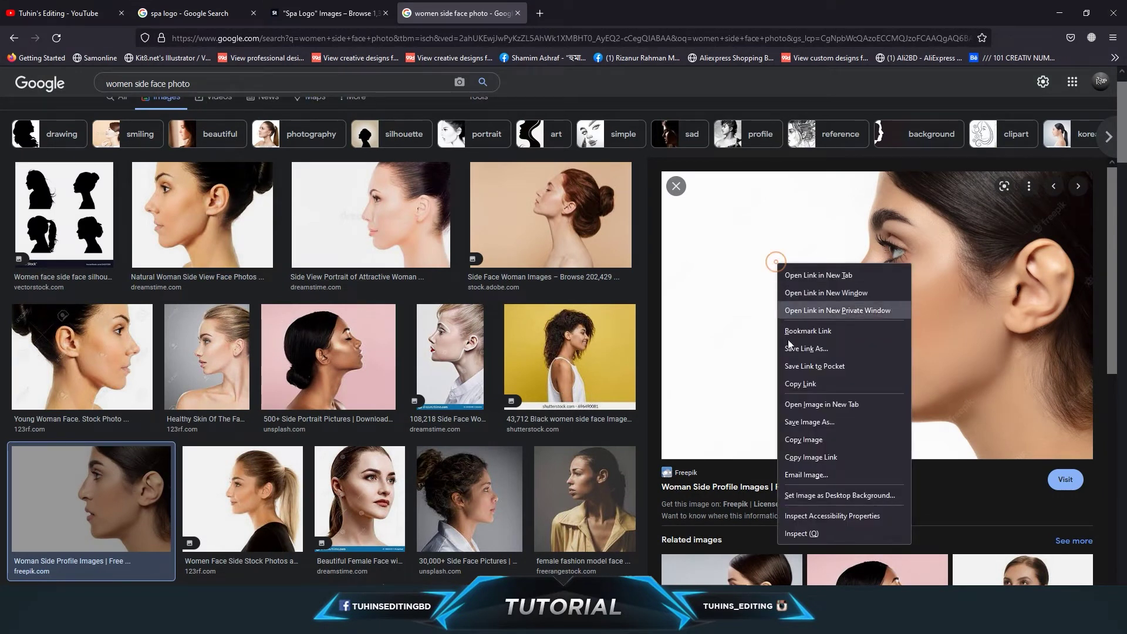
{"action": "left_click", "coordinate": [798, 423]}
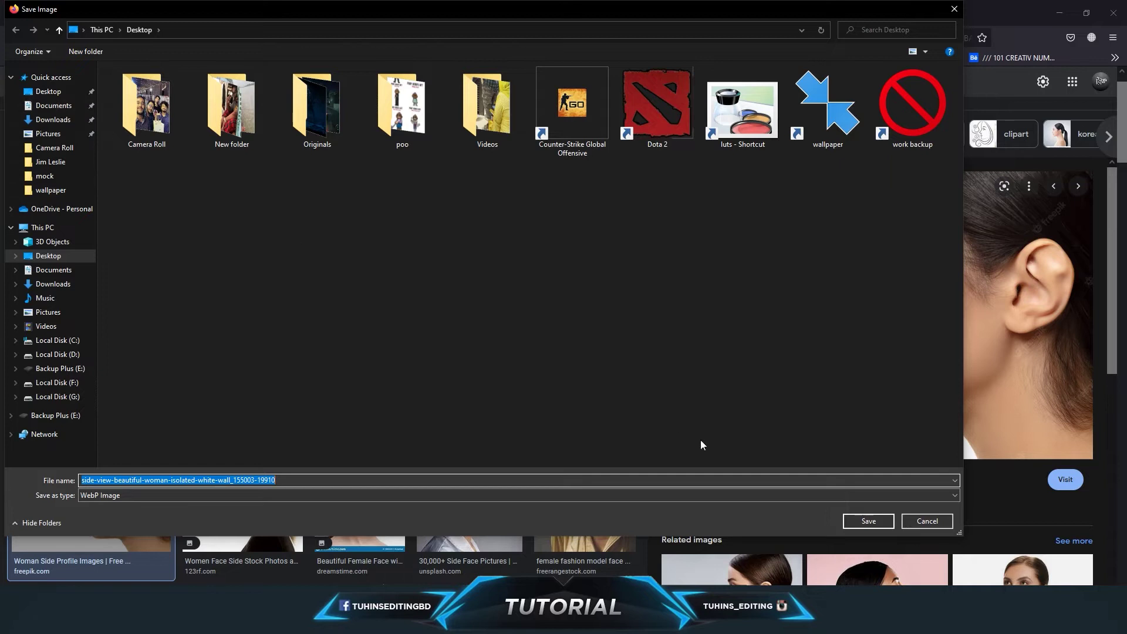
{"action": "left_click", "coordinate": [875, 520]}
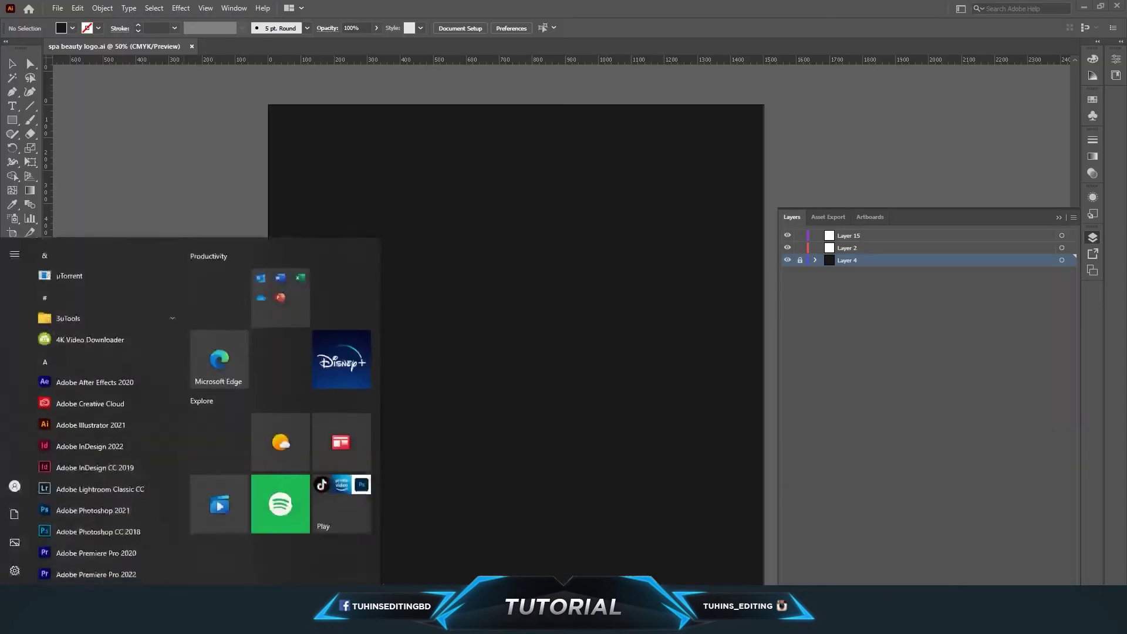
Step: Launch Photoshop CC 2018 and create a 1920 × 1080 document from the Clipboard preset
{"action": "left_click", "coordinate": [80, 523]}
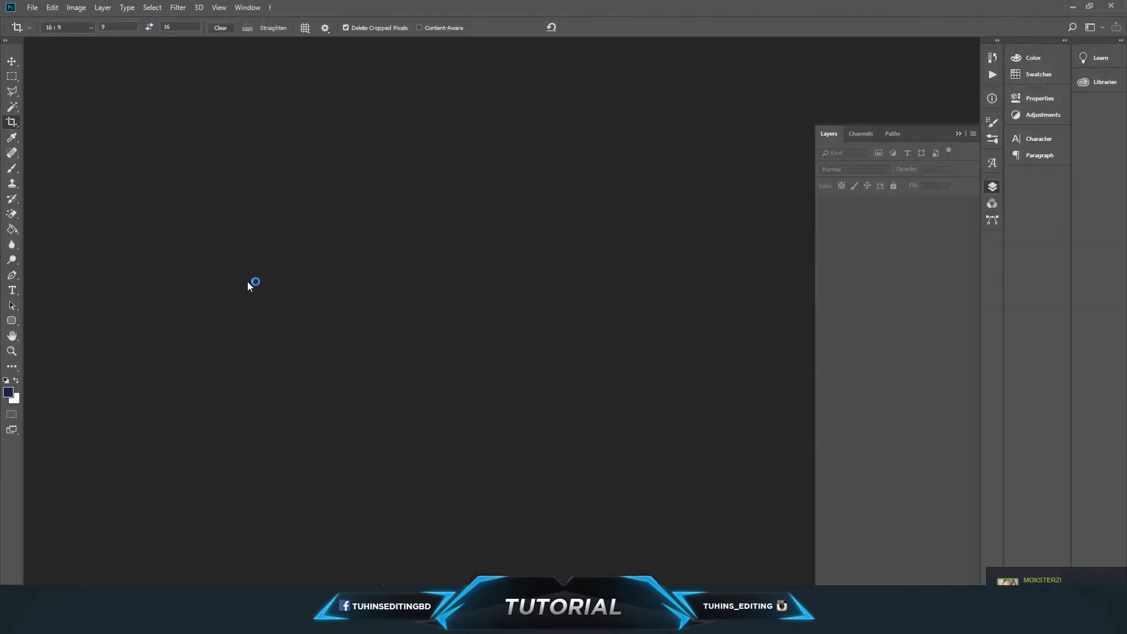
{"action": "left_click", "coordinate": [32, 7]}
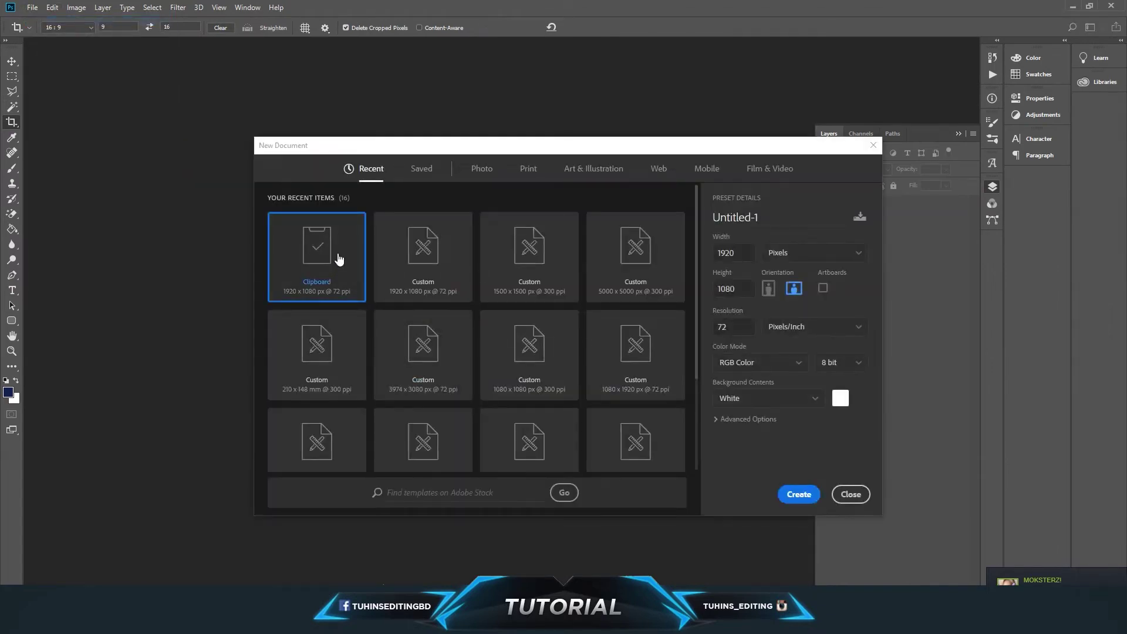
{"action": "double_click", "coordinate": [339, 259]}
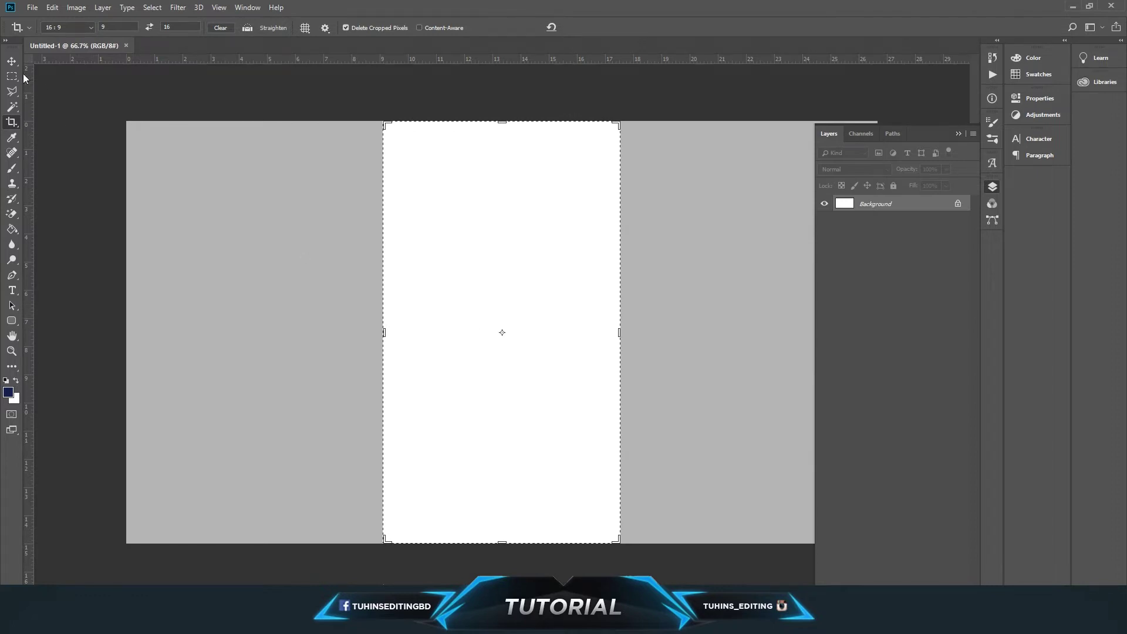
Step: Paste the screenshot into the canvas and Magic Erase its off-white background
{"action": "left_click", "coordinate": [12, 61]}
{"action": "left_click", "coordinate": [52, 7]}
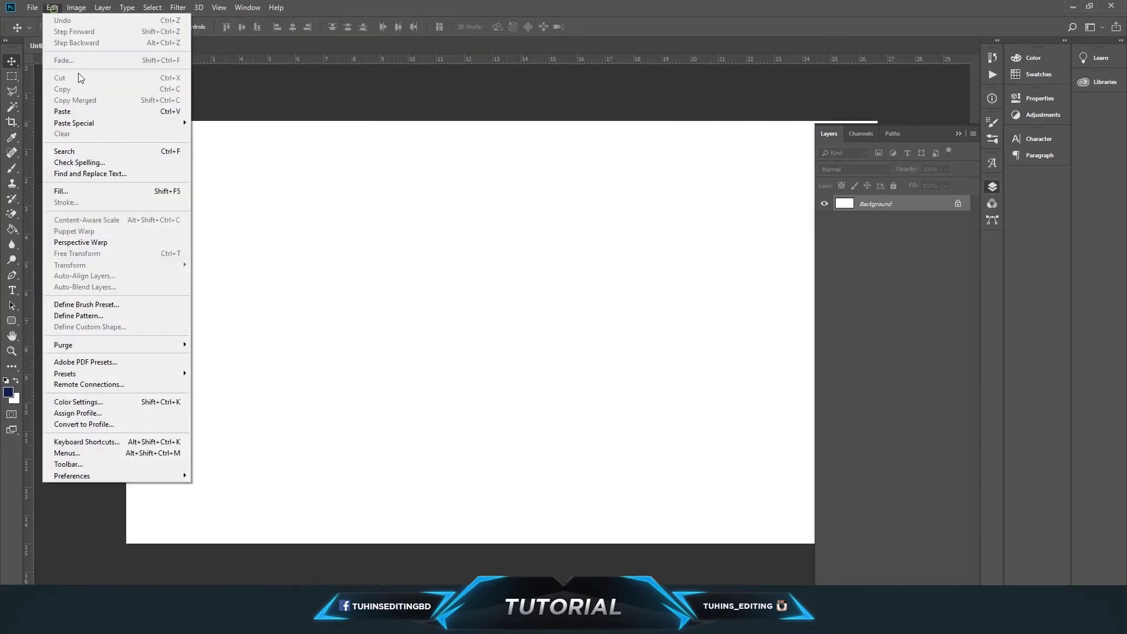
{"action": "left_click", "coordinate": [59, 111]}
{"action": "left_click", "coordinate": [961, 134]}
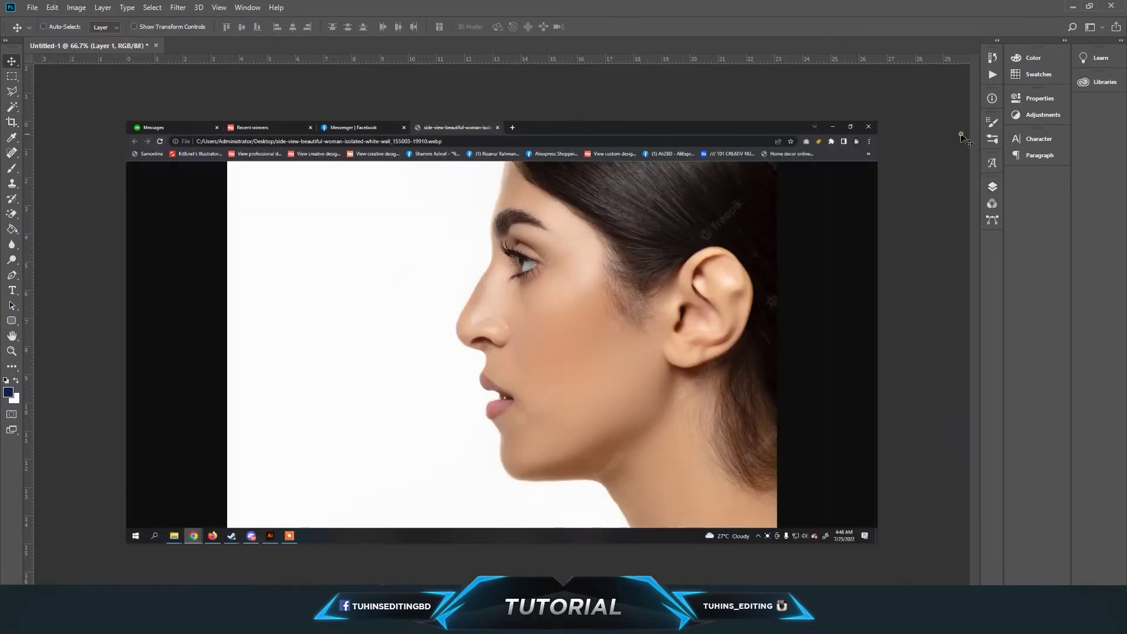
{"action": "right_click", "coordinate": [12, 213]}
{"action": "left_click", "coordinate": [51, 238]}
{"action": "left_click", "coordinate": [403, 317]}
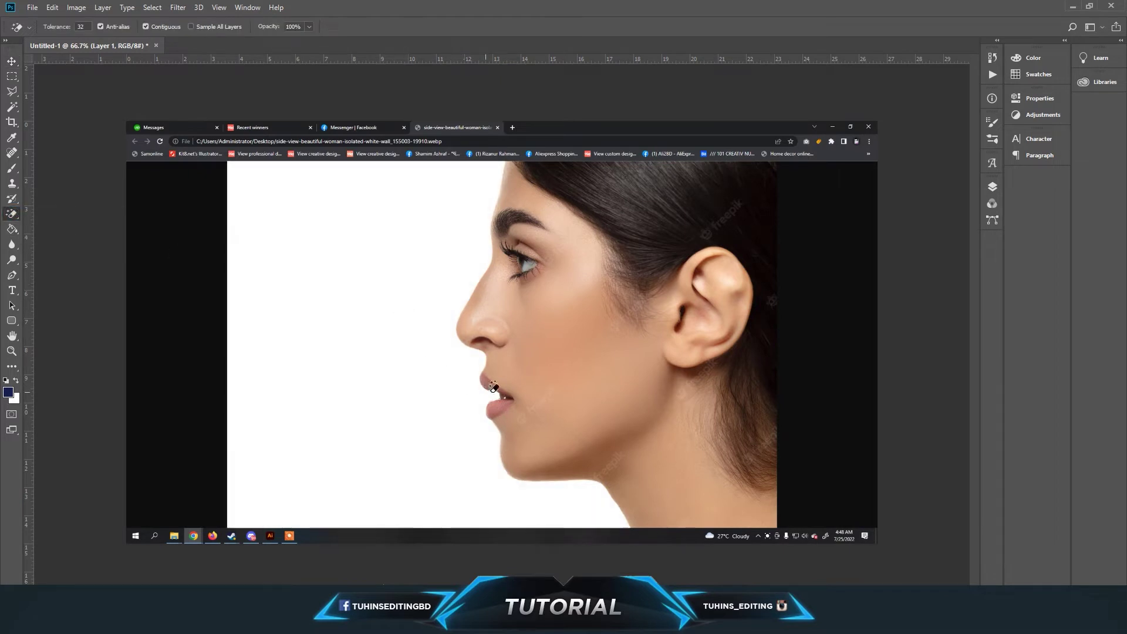
Step: Copy the marquee-selected face to Layer 2 and delete the original screenshot layer
{"action": "left_click", "coordinate": [991, 187]}
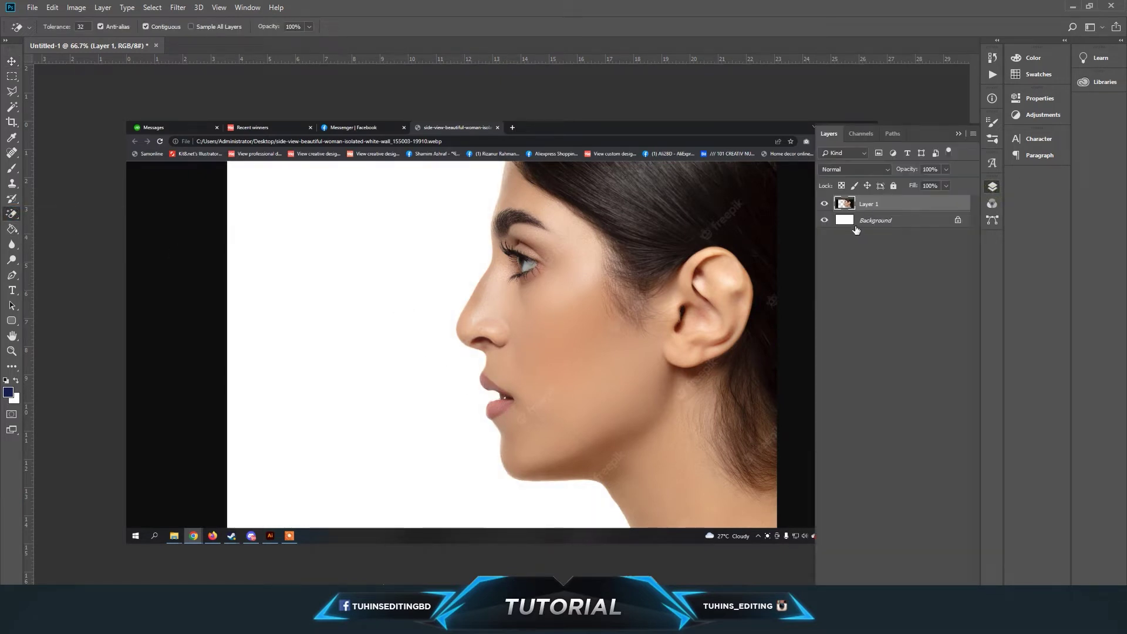
{"action": "left_click", "coordinate": [12, 76]}
{"action": "mouse_move", "coordinate": [456, 162]}
{"action": "left_mouse_down"}
{"action": "mouse_move", "coordinate": [750, 514]}
{"action": "mouse_move", "coordinate": [712, 517]}
{"action": "left_mouse_up"}
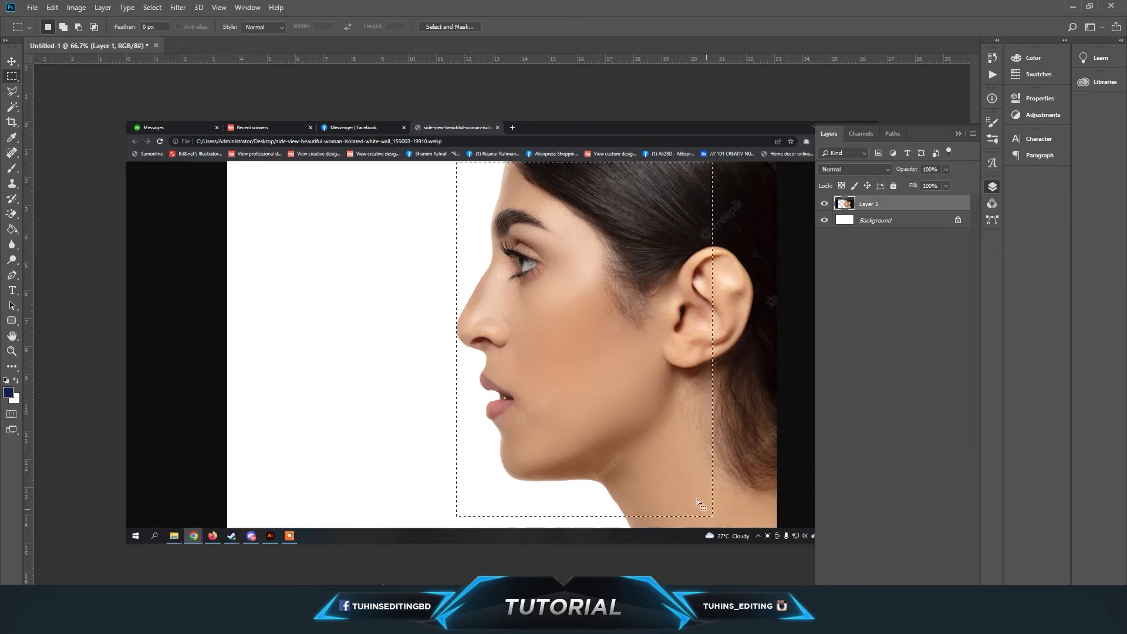
{"action": "left_click_drag", "start_coordinate": [658, 458], "coordinate": [653, 452]}
{"action": "right_click", "coordinate": [599, 353]}
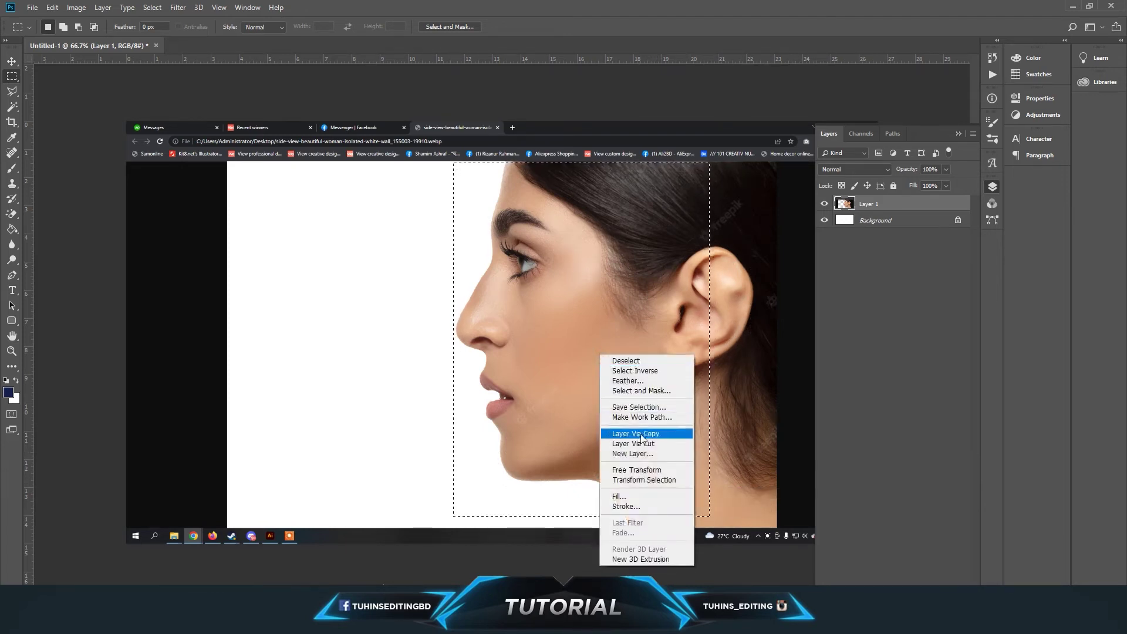
{"action": "left_click", "coordinate": [645, 434]}
{"action": "left_click", "coordinate": [865, 223]}
{"action": "key", "text": "Delete"}
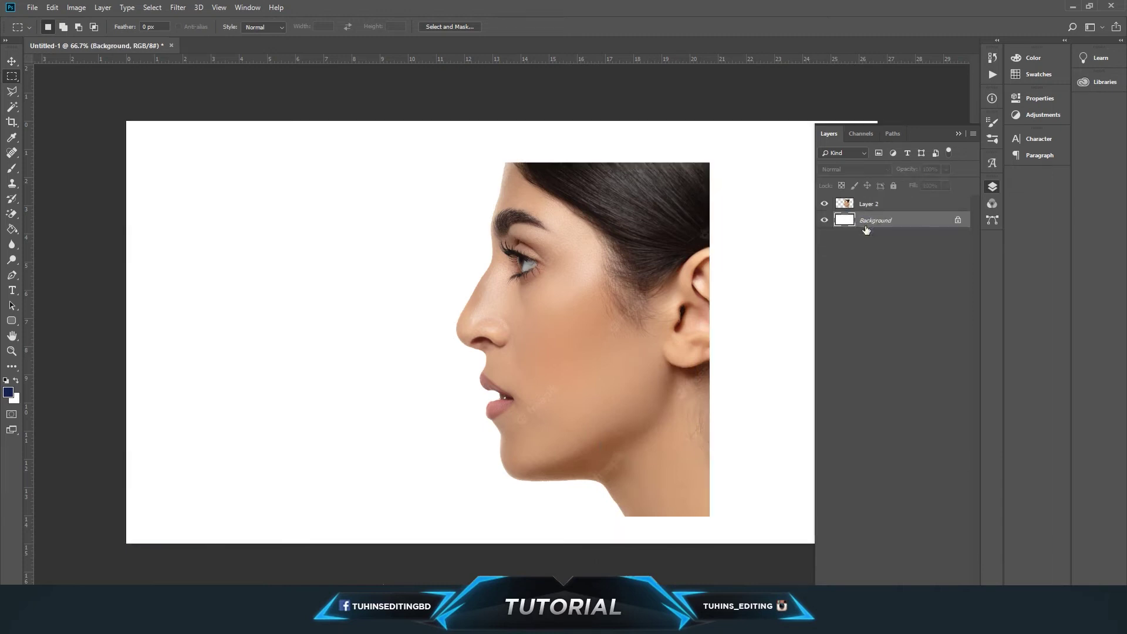
{"action": "left_click", "coordinate": [872, 202]}
Step: Shift the face layer left and apply a black Color Overlay to make a silhouette
{"action": "key", "text": "v"}
{"action": "left_click_drag", "start_coordinate": [613, 290], "coordinate": [561, 282]}
{"action": "left_click", "coordinate": [103, 8]}
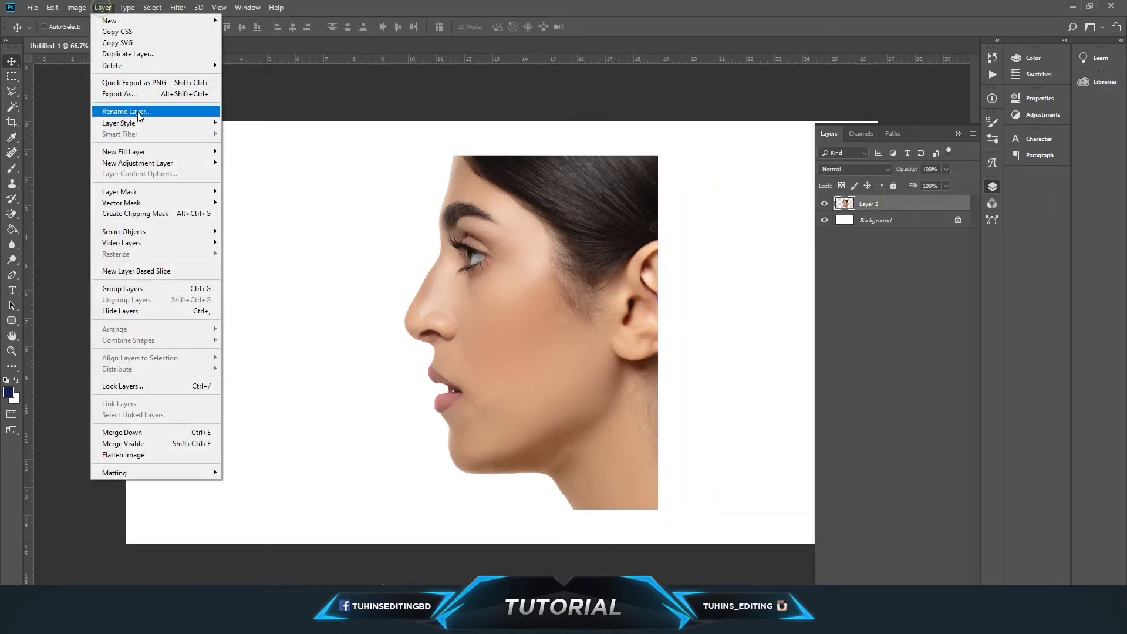
{"action": "key", "text": "Escape"}
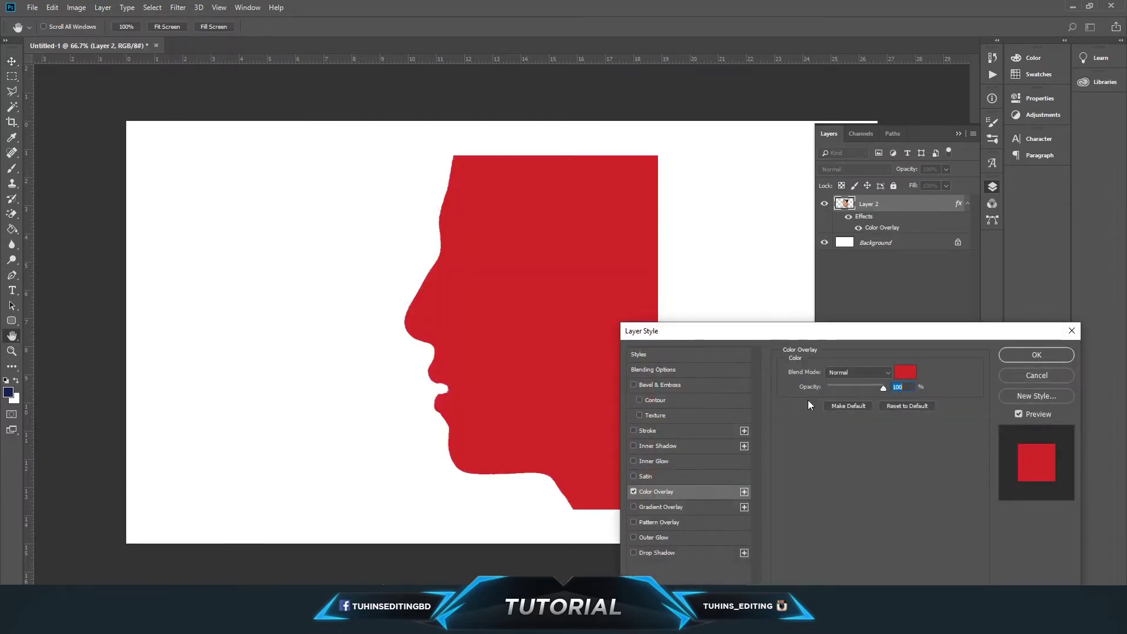
{"action": "left_click", "coordinate": [904, 372]}
{"action": "left_click", "coordinate": [460, 500]}
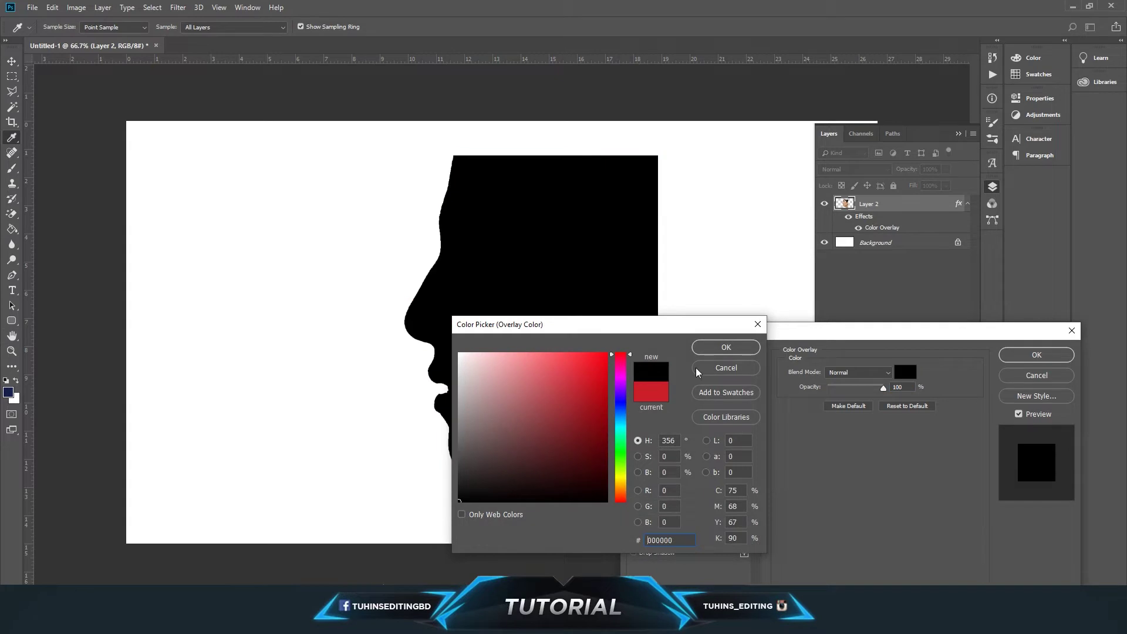
{"action": "left_click", "coordinate": [725, 347]}
{"action": "left_click", "coordinate": [1037, 355]}
{"action": "key", "text": "v"}
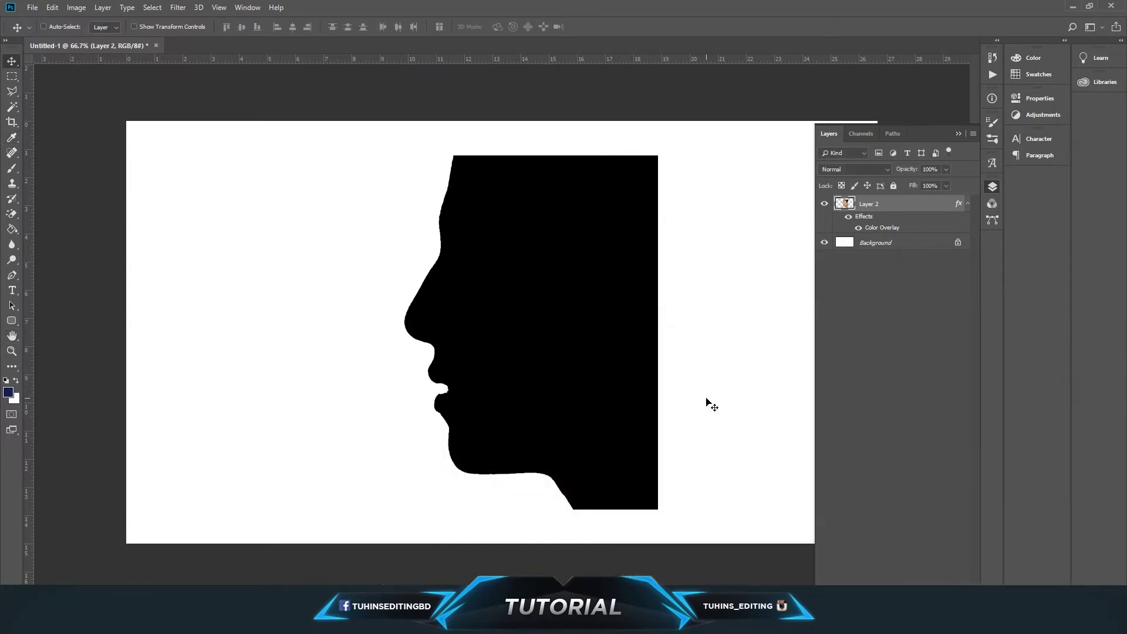
{"action": "key", "text": "ctrl+1"}
{"action": "key", "text": "ctrl+0"}
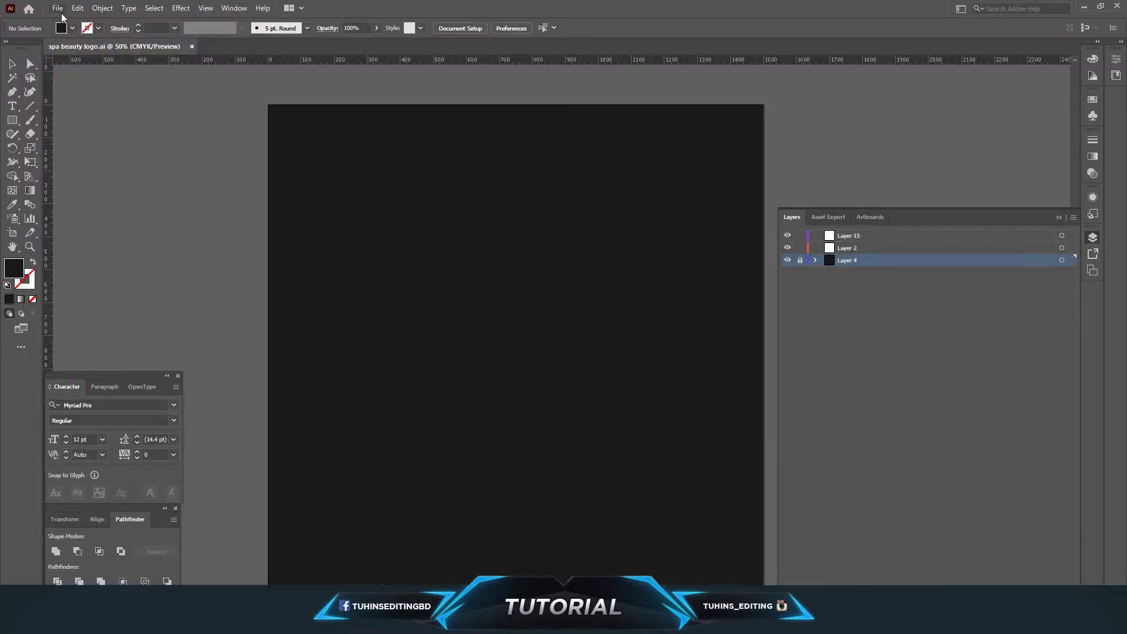
Step: Create a new blank Illustrator document
{"action": "left_click", "coordinate": [58, 8]}
{"action": "left_click", "coordinate": [68, 20]}
{"action": "left_click", "coordinate": [795, 495]}
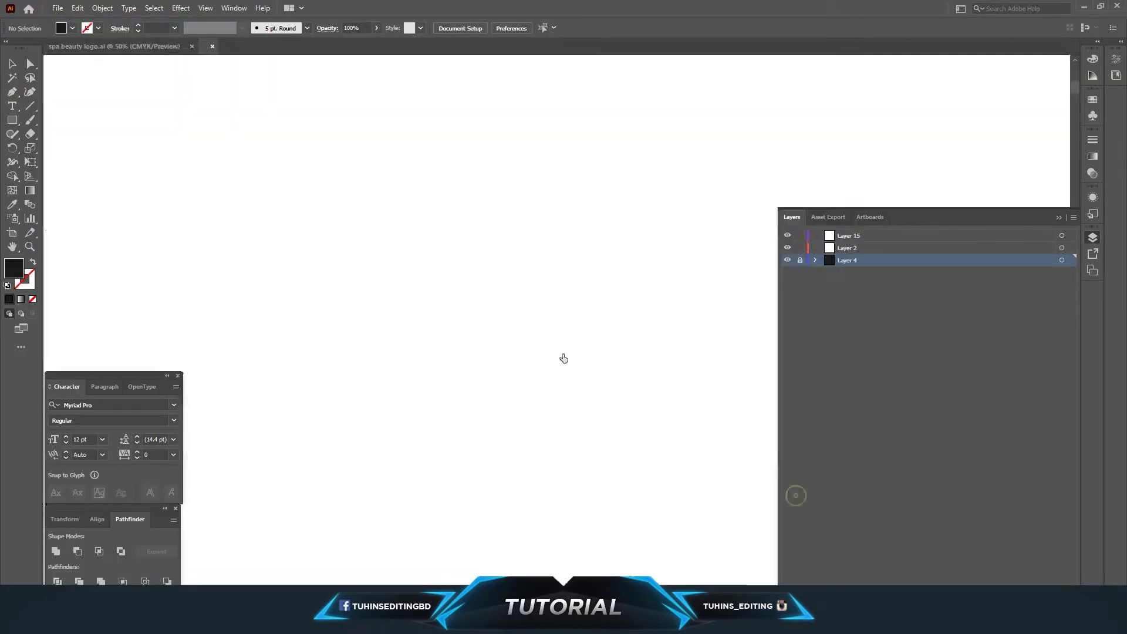
Step: Paste the Photoshop silhouette screenshot and position it on the artboard
{"action": "left_click", "coordinate": [92, 9]}
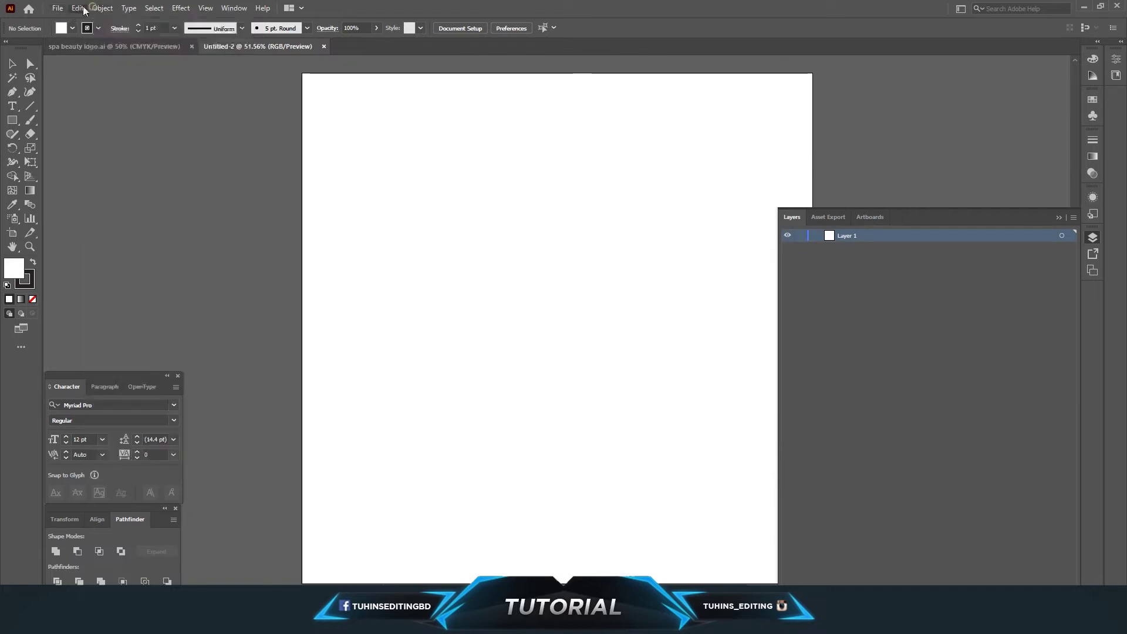
{"action": "left_click", "coordinate": [117, 117]}
{"action": "left_click_drag", "start_coordinate": [600, 290], "coordinate": [498, 290]}
{"action": "key", "text": "ctrl+minus"}
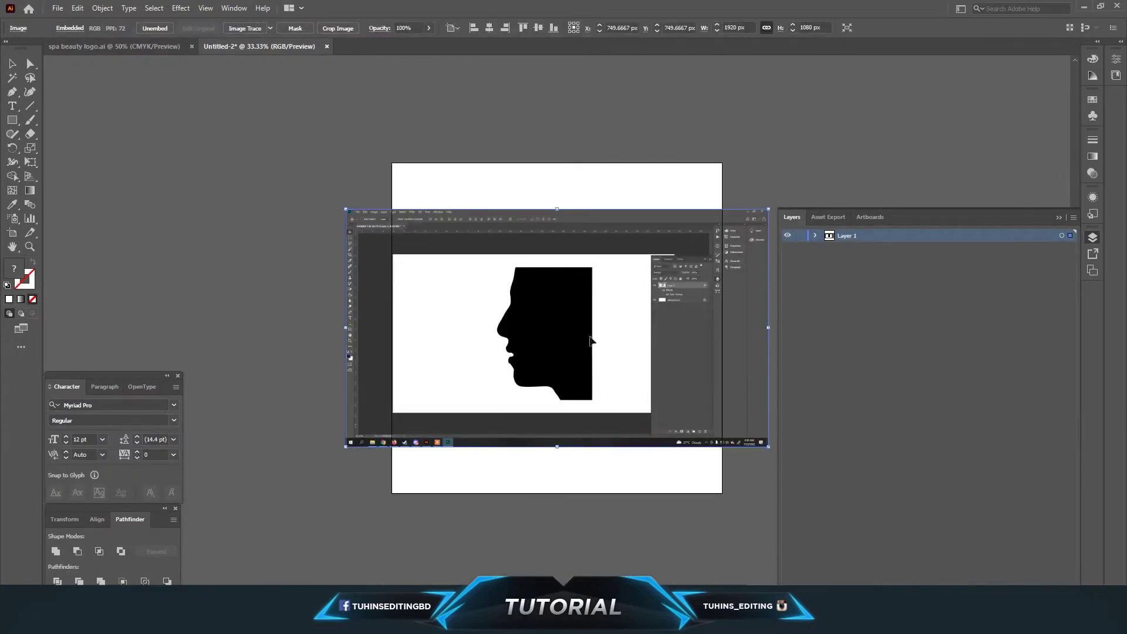
{"action": "left_click_drag", "start_coordinate": [588, 356], "coordinate": [581, 332]}
Step: Trace the screenshot, cut out the black face path alone, and close Untitled-2
{"action": "key", "text": "ctrl+equal"}
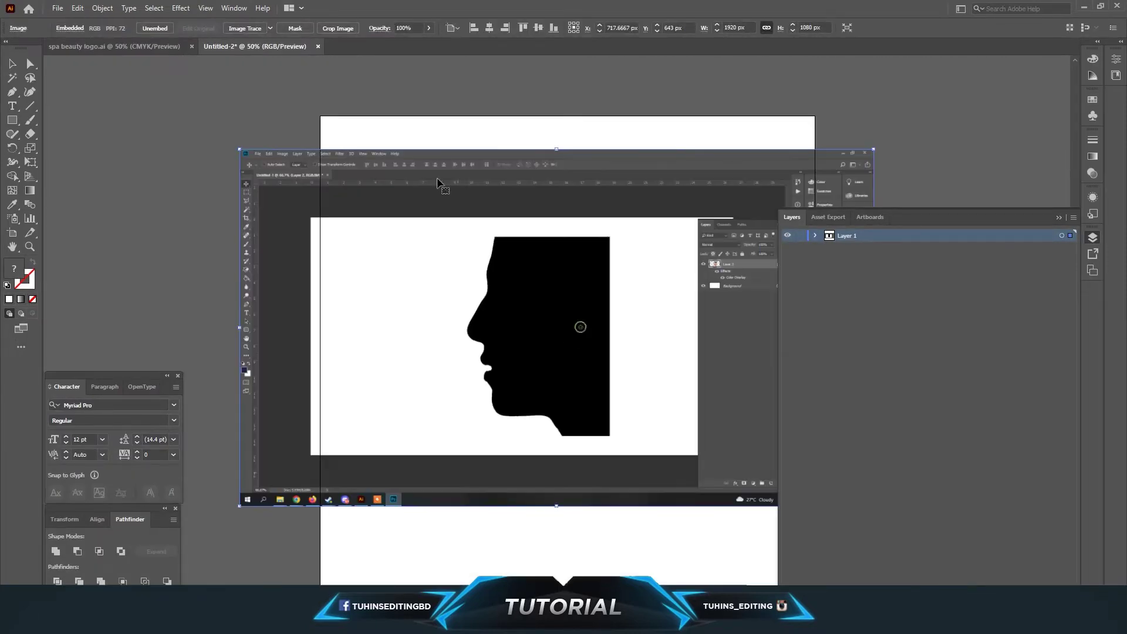
{"action": "left_click", "coordinate": [242, 31]}
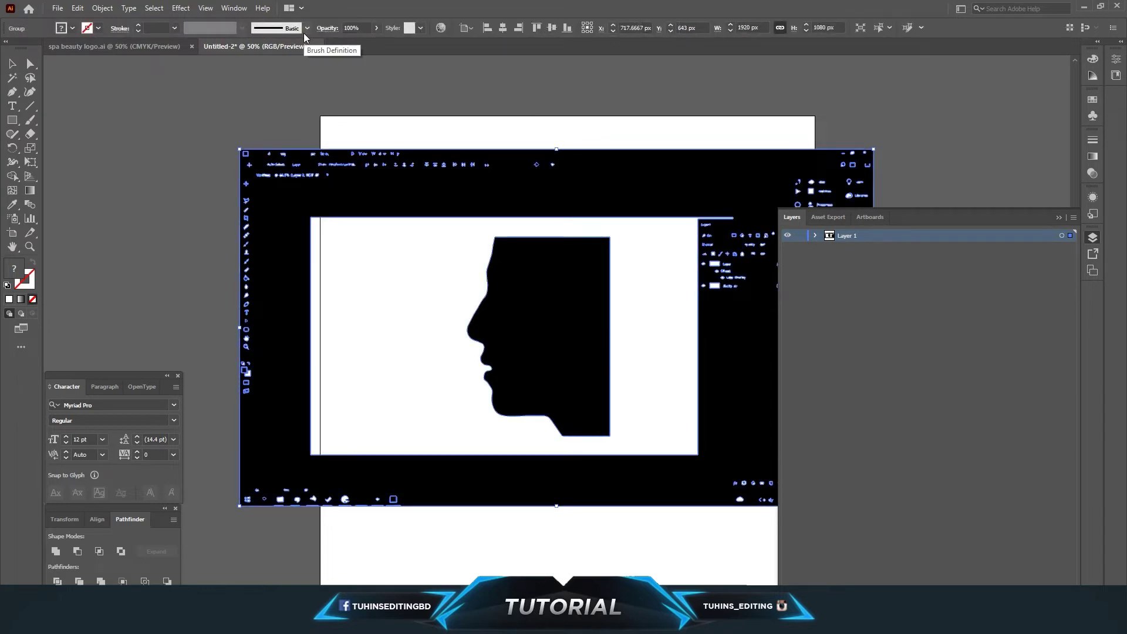
{"action": "left_click", "coordinate": [30, 62]}
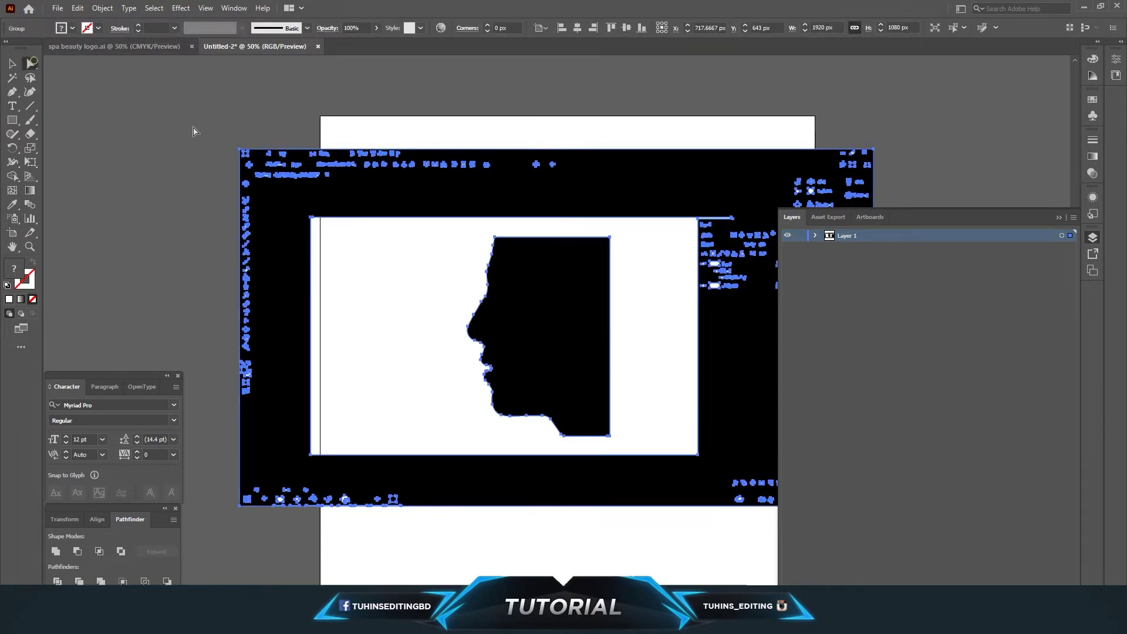
{"action": "left_click", "coordinate": [415, 284]}
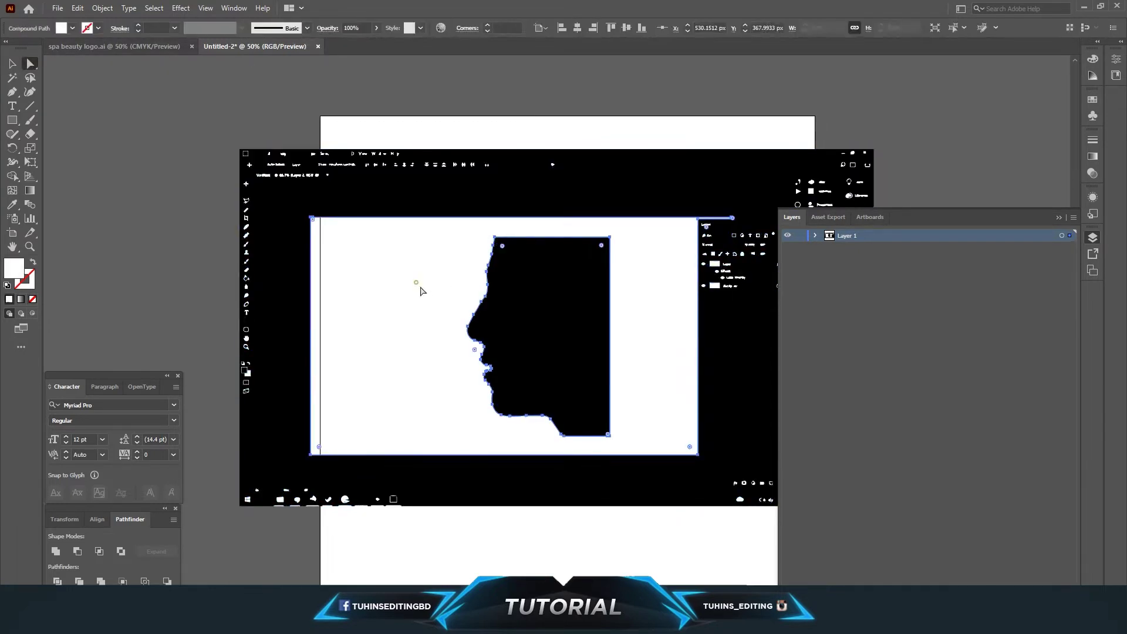
{"action": "left_click", "coordinate": [541, 321]}
{"action": "left_click", "coordinate": [76, 9]}
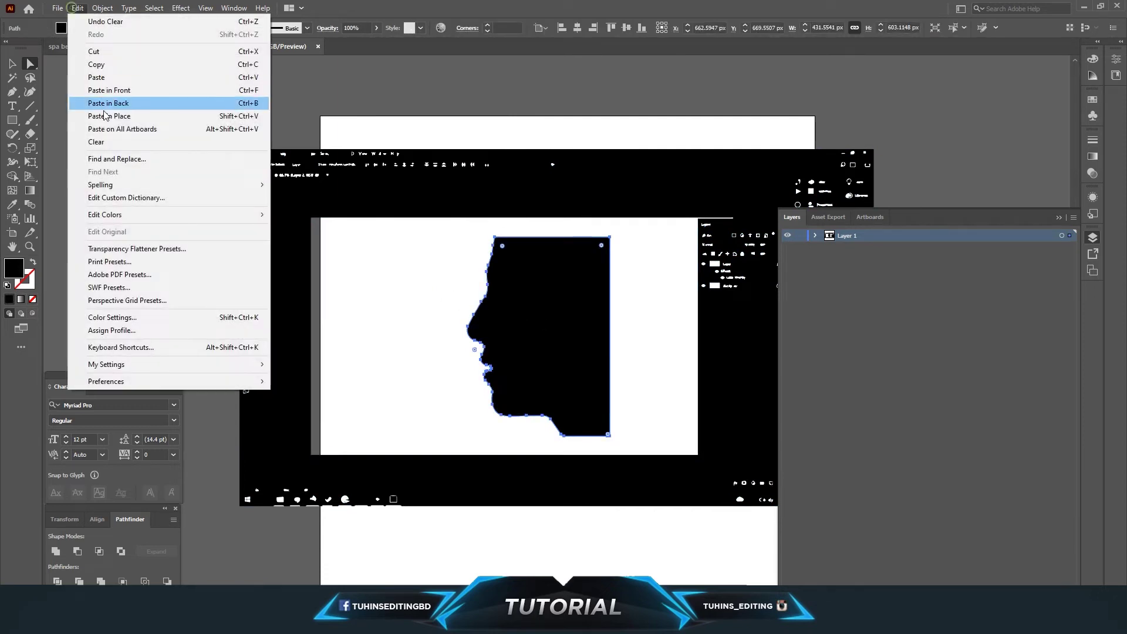
{"action": "left_click", "coordinate": [97, 52]}
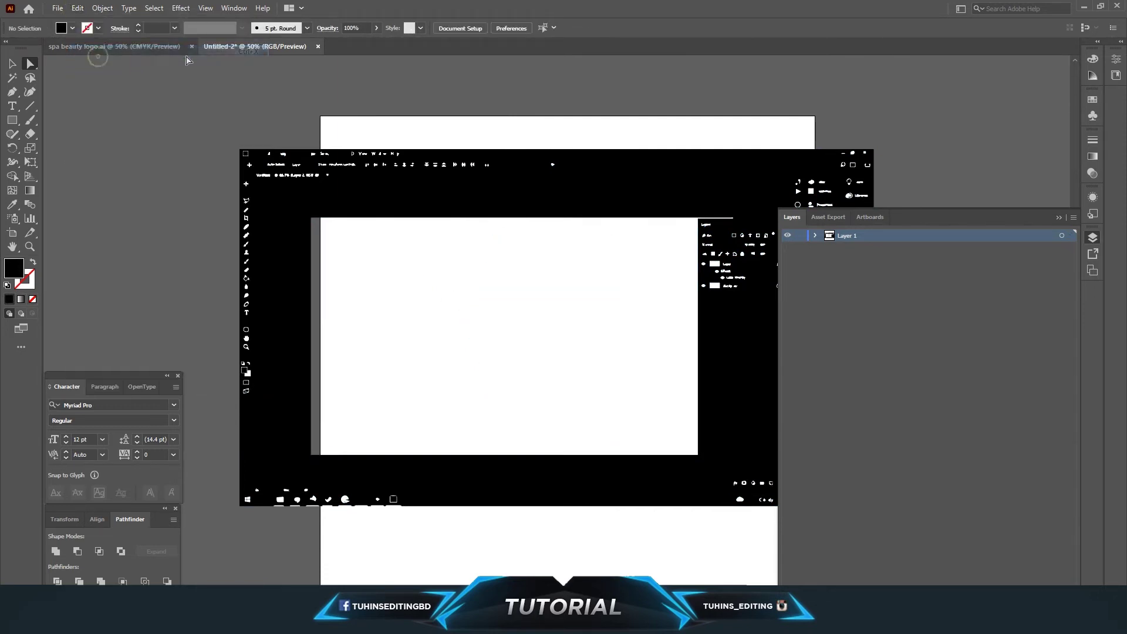
{"action": "left_click", "coordinate": [318, 46]}
Step: Discard Untitled-2, paste the face in place in the logo, and fill it white
{"action": "left_click", "coordinate": [625, 328]}
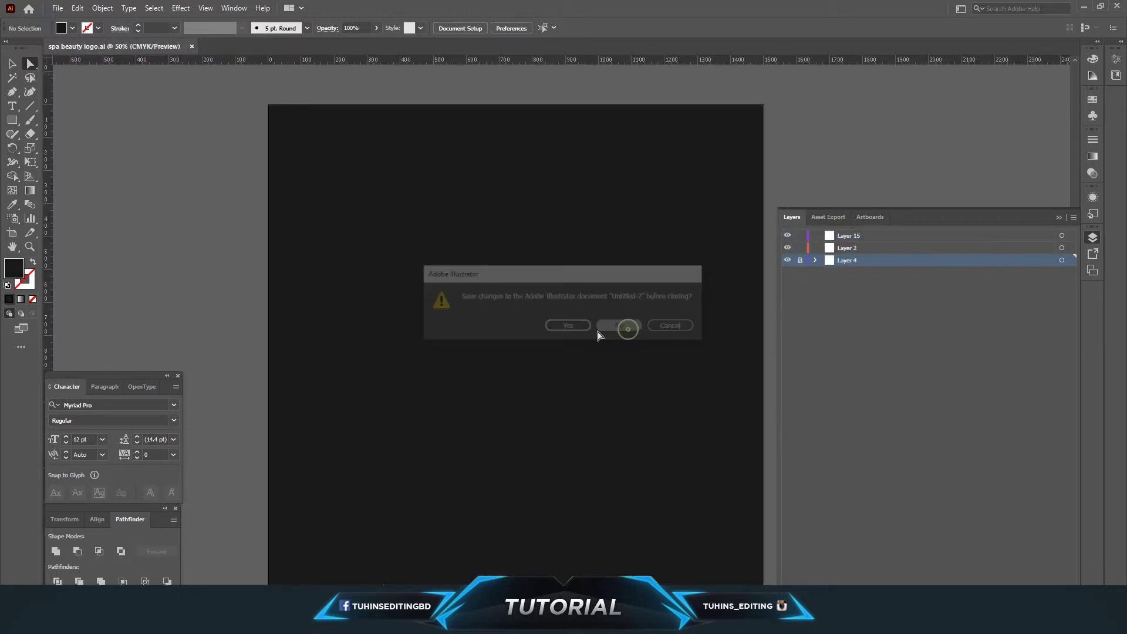
{"action": "left_click", "coordinate": [78, 8]}
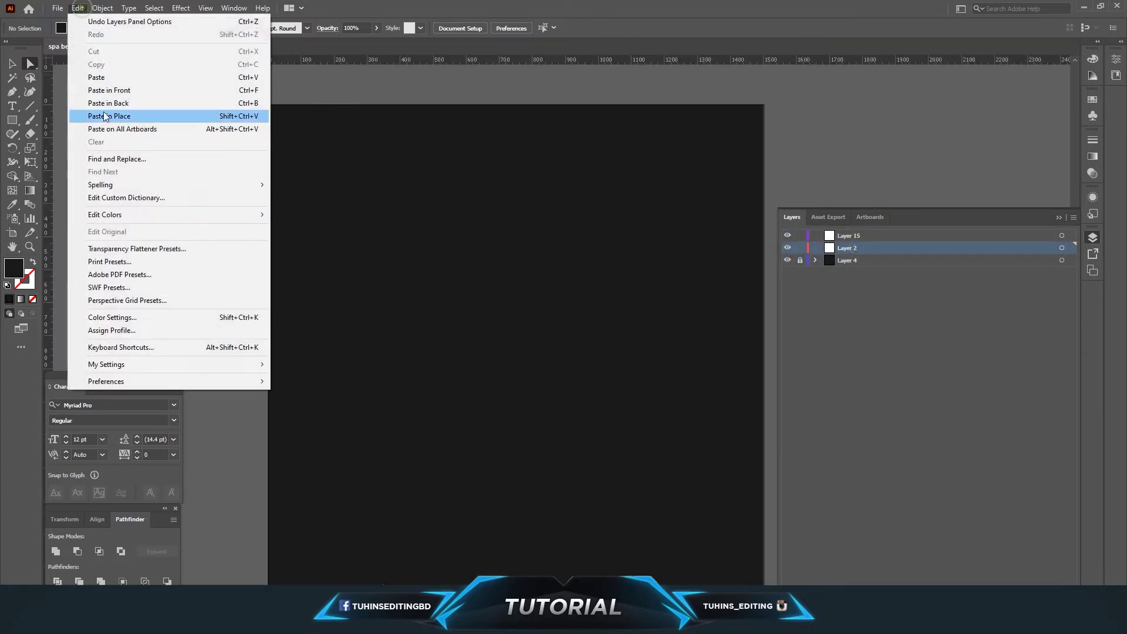
{"action": "left_click", "coordinate": [108, 114]}
{"action": "left_click", "coordinate": [73, 29]}
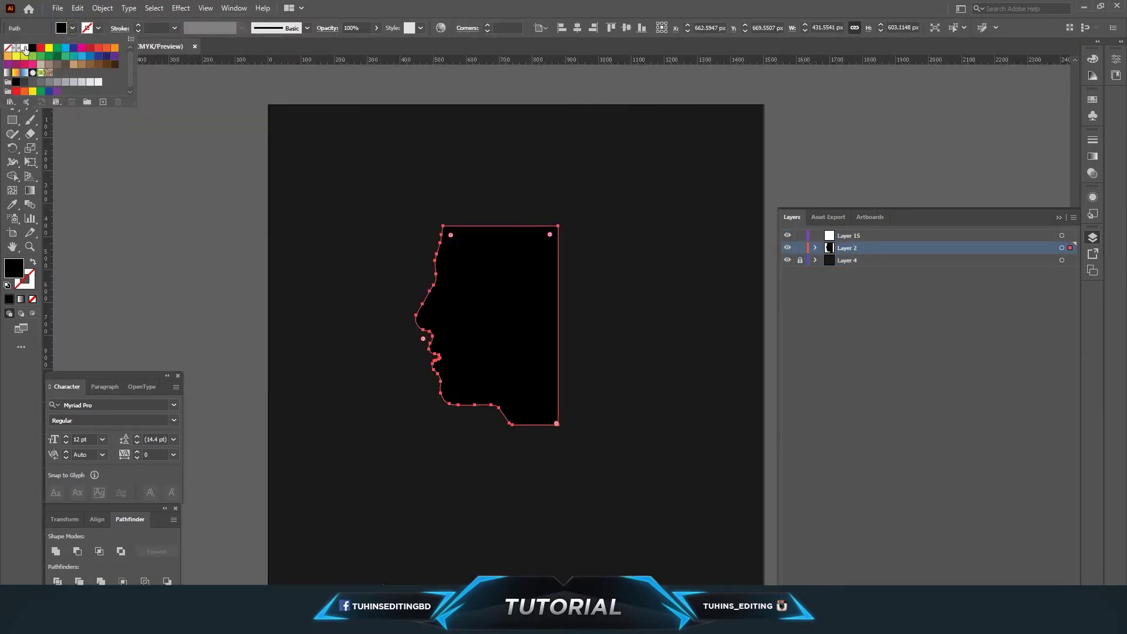
{"action": "left_click", "coordinate": [24, 48]}
Step: Reflect the face vertically and move it to the right
{"action": "left_click", "coordinate": [102, 8]}
{"action": "mouse_move", "coordinate": [121, 34]}
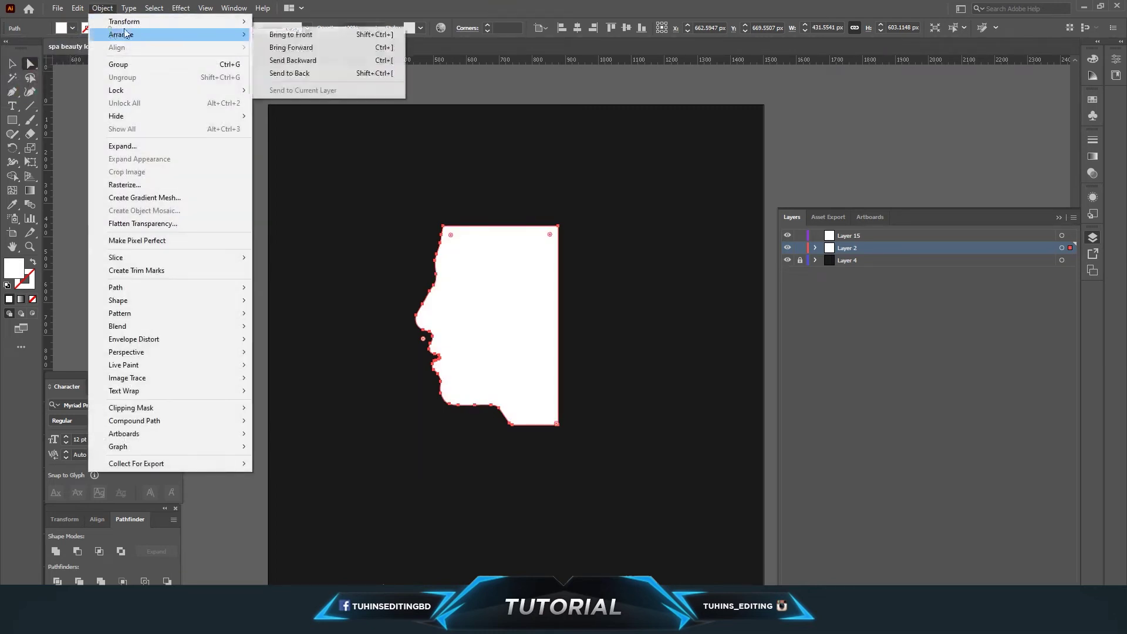
{"action": "left_click", "coordinate": [281, 65]}
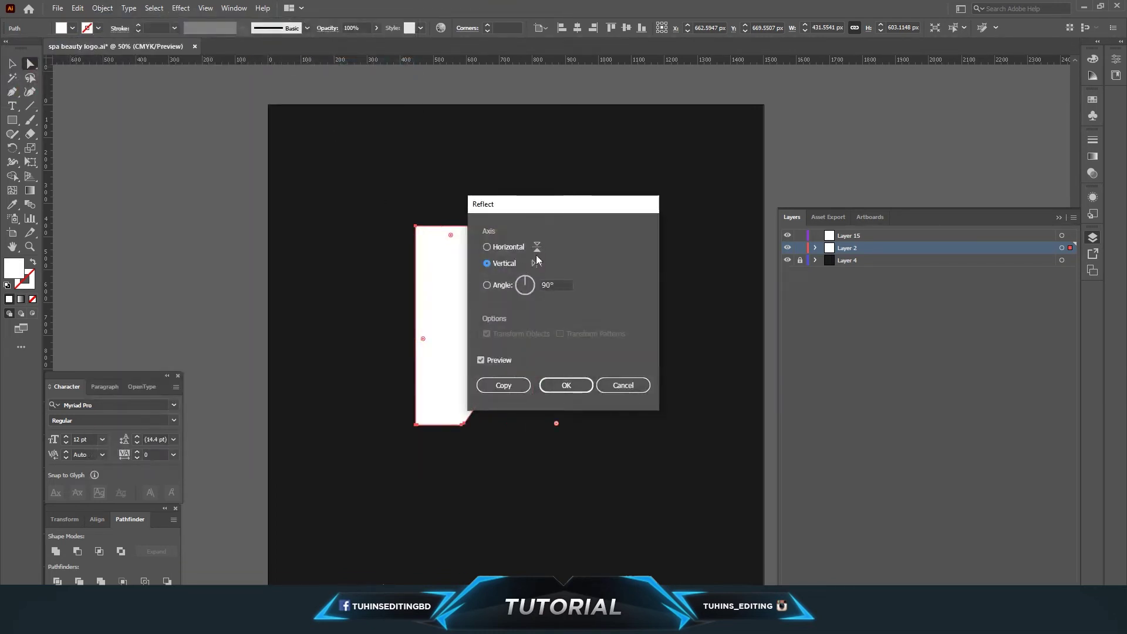
{"action": "left_click", "coordinate": [568, 385]}
{"action": "left_click_drag", "start_coordinate": [500, 362], "coordinate": [527, 358]}
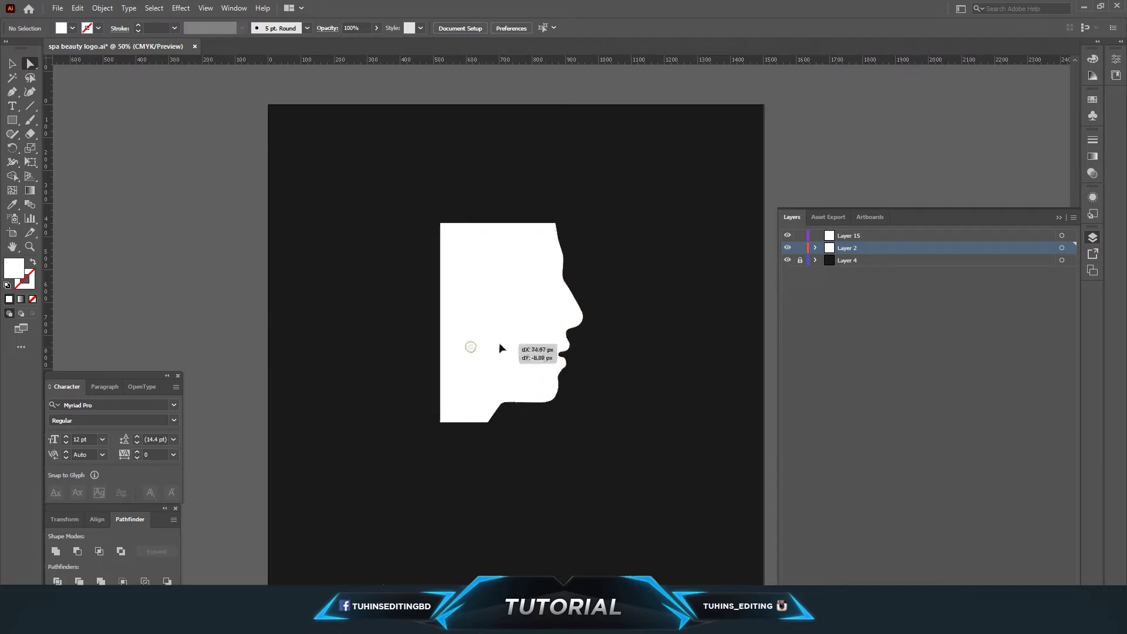
{"action": "left_click", "coordinate": [623, 385]}
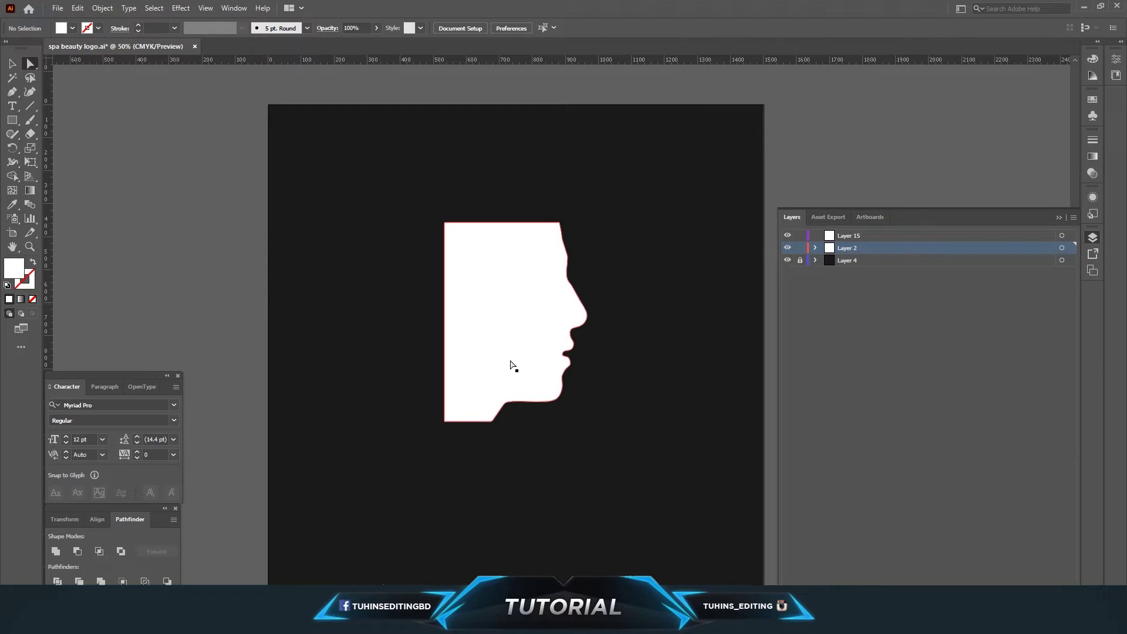
Step: Nudge the face up-left and start a Pen hair curve from the chin up past the cheek
{"action": "left_click_drag", "start_coordinate": [498, 393], "coordinate": [494, 386]}
{"action": "left_click", "coordinate": [12, 92]}
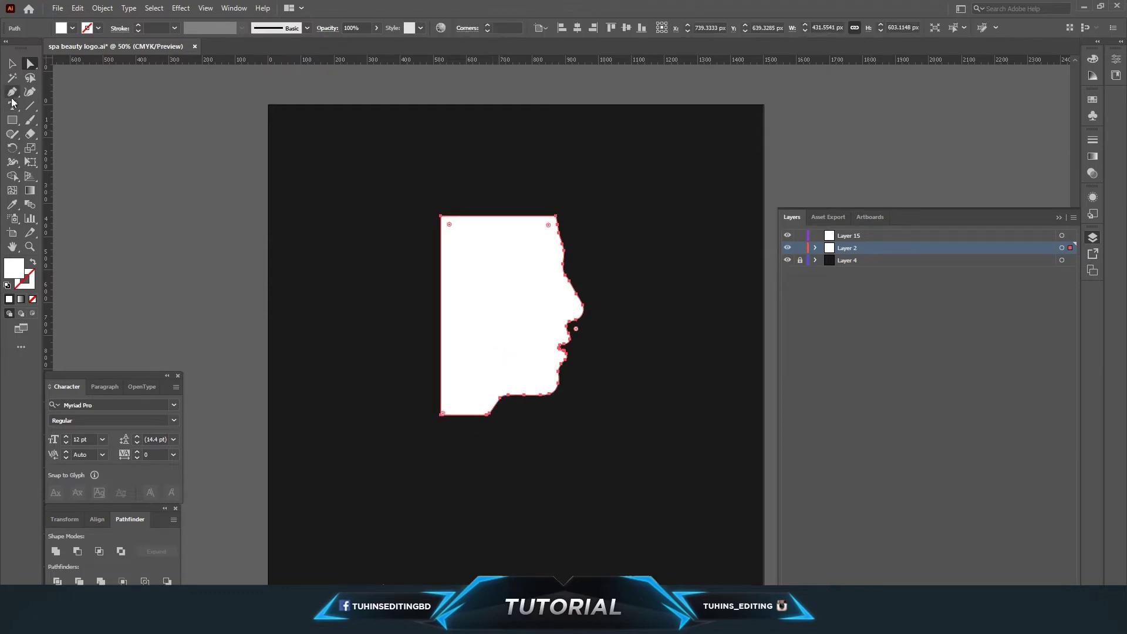
{"action": "key", "text": "ctrl+shift+a"}
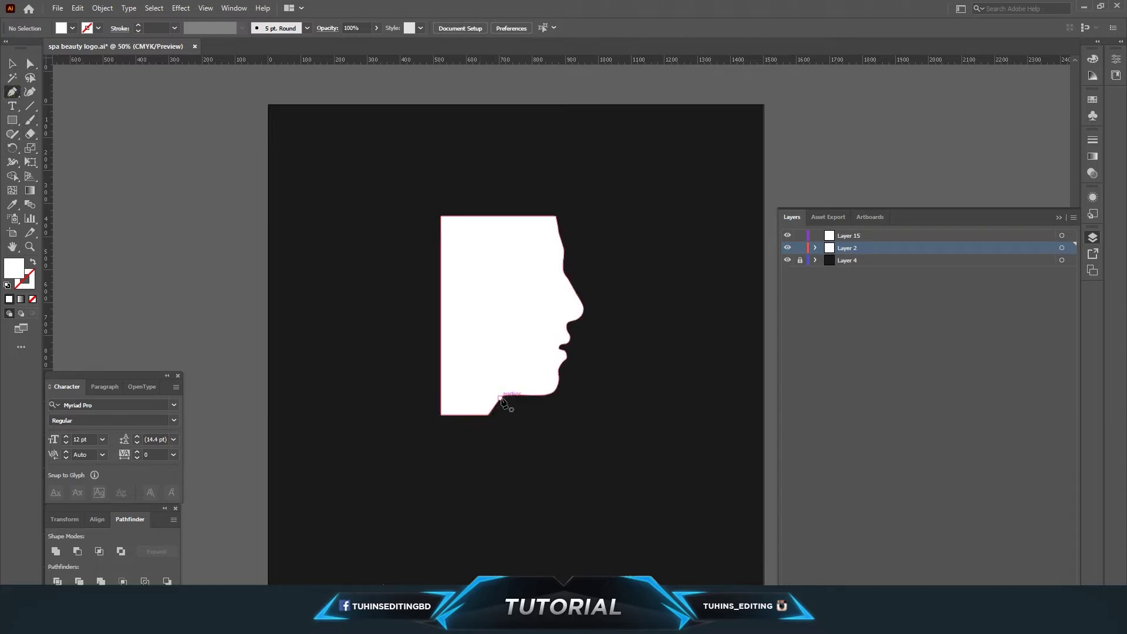
{"action": "left_click", "coordinate": [504, 398]}
{"action": "left_click_drag", "start_coordinate": [498, 464], "coordinate": [520, 521]}
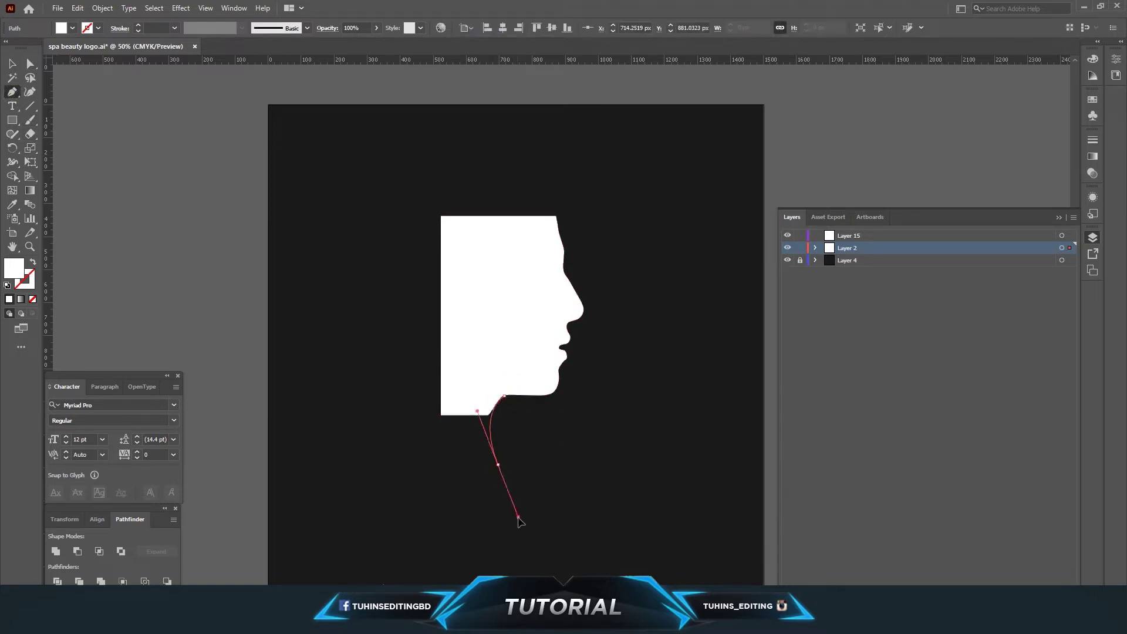
{"action": "mouse_move", "coordinate": [496, 306]}
{"action": "left_mouse_down"}
{"action": "mouse_move", "coordinate": [558, 251]}
{"action": "mouse_move", "coordinate": [569, 215]}
{"action": "left_mouse_up"}
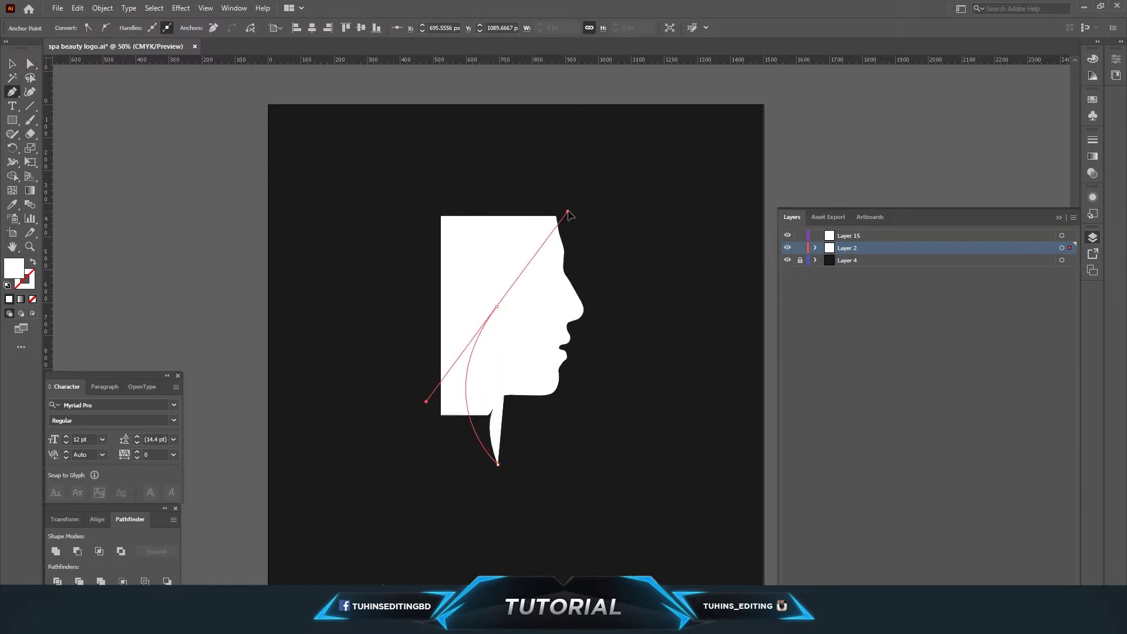
{"action": "left_click_drag", "start_coordinate": [568, 214], "coordinate": [557, 211]}
Step: Finish the hair curve to a sharp top point and down the forehead, then select it
{"action": "left_click_drag", "start_coordinate": [568, 281], "coordinate": [564, 313]}
{"action": "key", "text": "ctrl+z"}
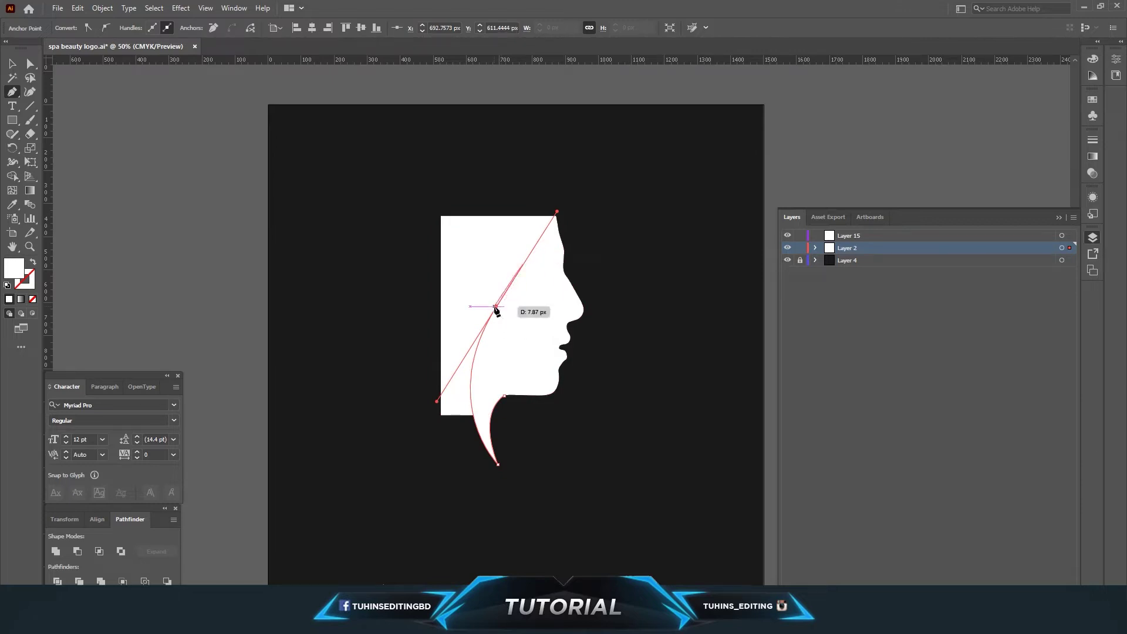
{"action": "mouse_move", "coordinate": [497, 306]}
{"action": "left_mouse_down"}
{"action": "mouse_move", "coordinate": [544, 251]}
{"action": "mouse_move", "coordinate": [550, 204]}
{"action": "mouse_move", "coordinate": [533, 130]}
{"action": "left_mouse_up"}
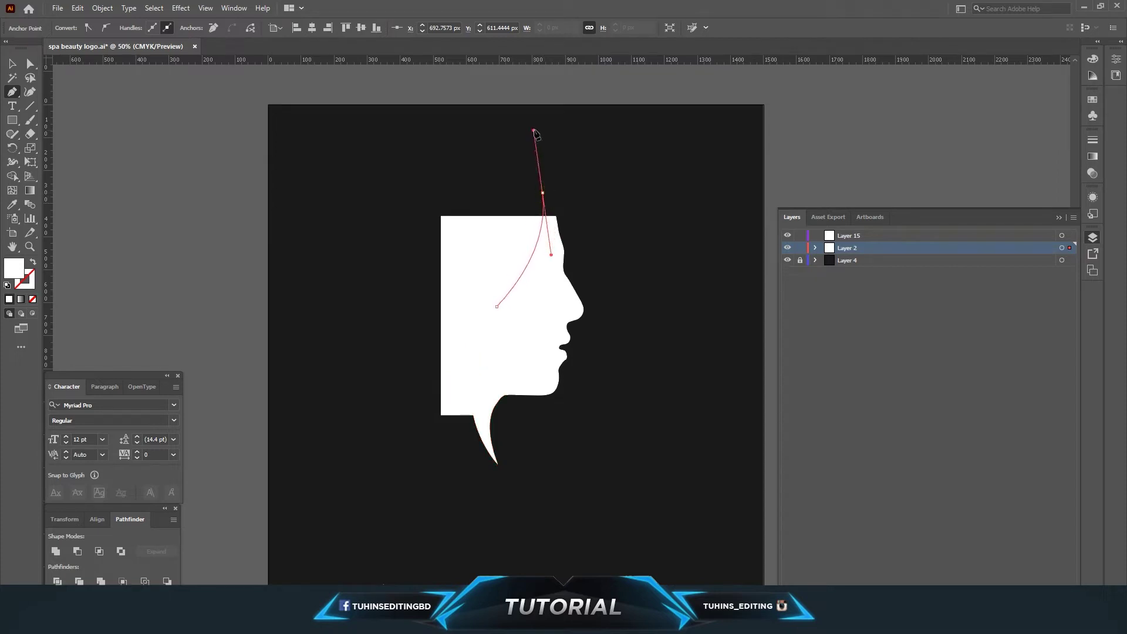
{"action": "left_click", "coordinate": [542, 191]}
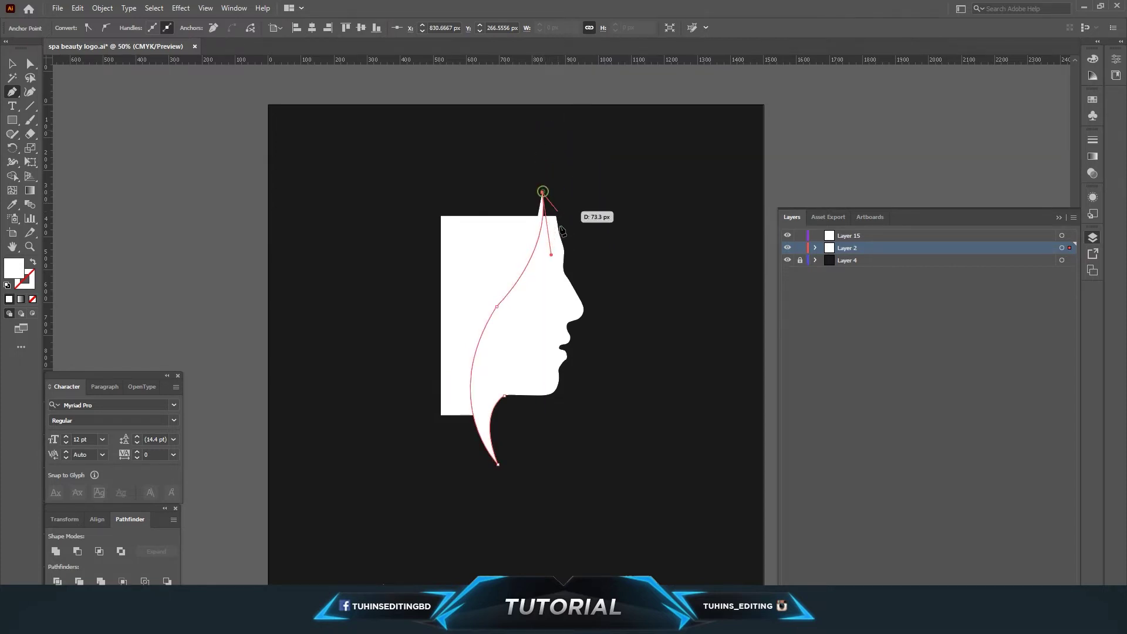
{"action": "left_click_drag", "start_coordinate": [559, 229], "coordinate": [561, 256]}
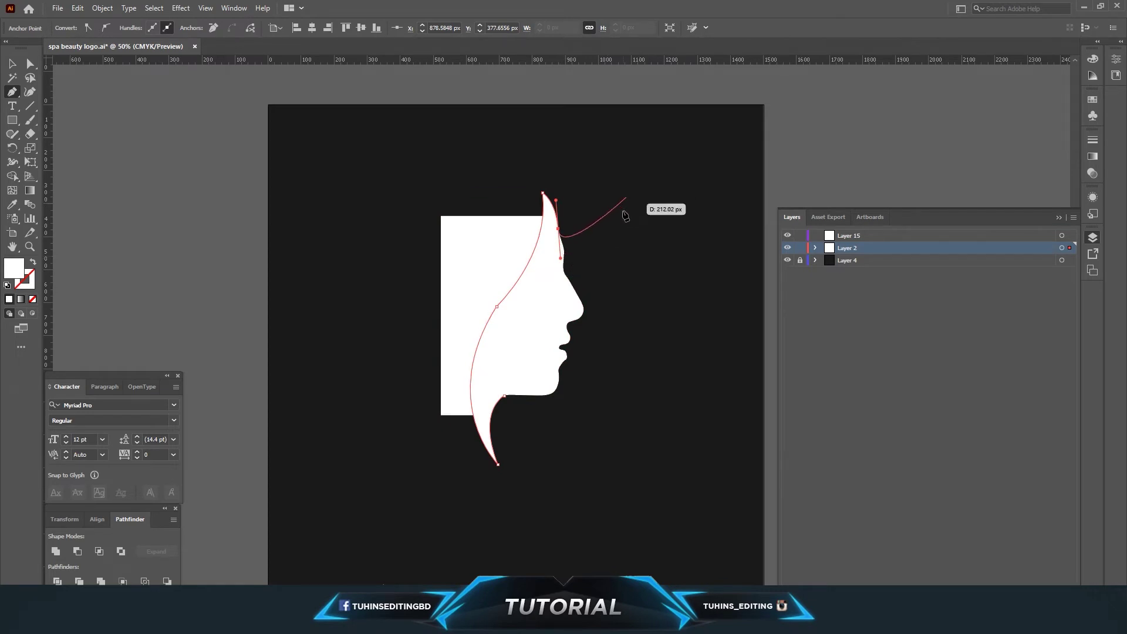
{"action": "key", "text": "ctrl+z"}
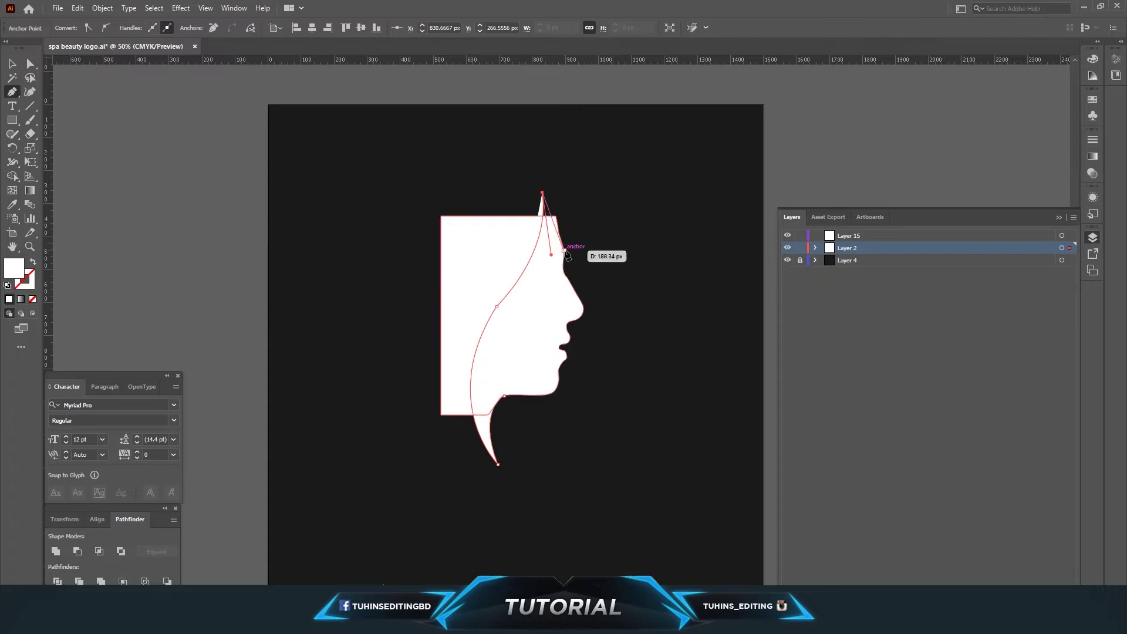
{"action": "left_click_drag", "start_coordinate": [564, 250], "coordinate": [565, 294]}
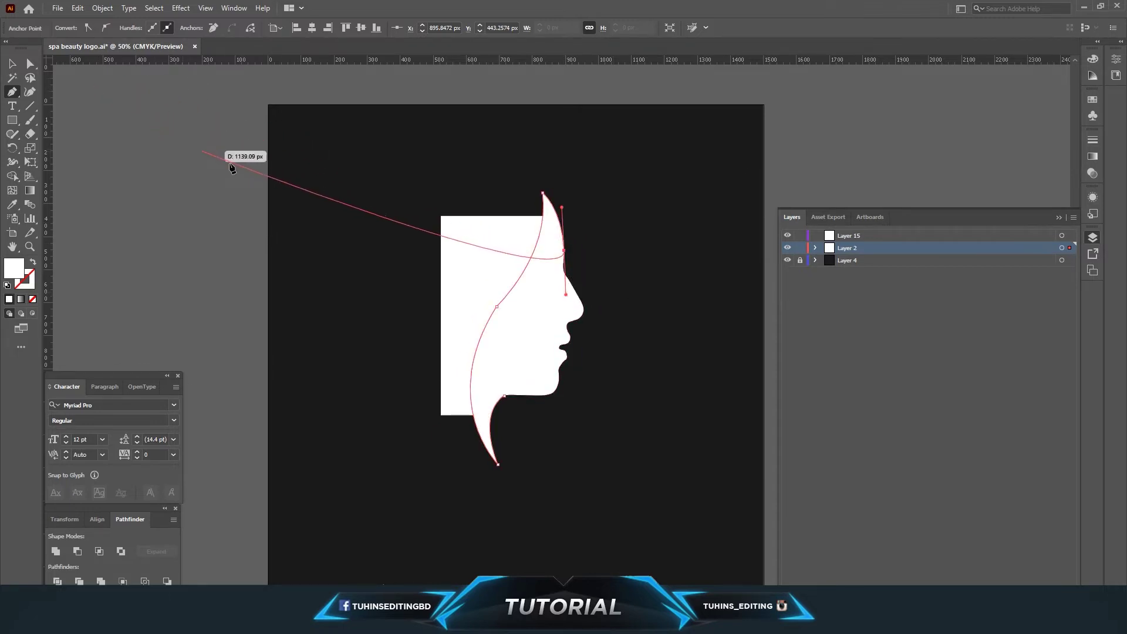
{"action": "left_click", "coordinate": [18, 66]}
{"action": "left_click", "coordinate": [534, 274]}
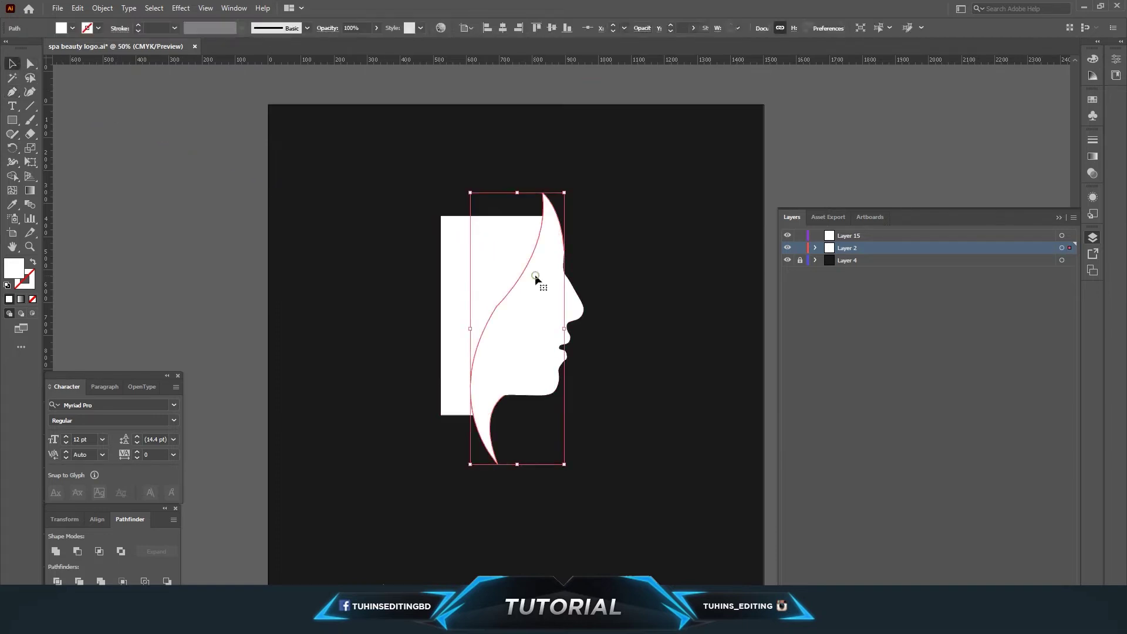
Step: Smooth the bumpy section of the hair curve
{"action": "left_click", "coordinate": [14, 137]}
{"action": "left_click", "coordinate": [59, 159]}
{"action": "left_click_drag", "start_coordinate": [500, 307], "coordinate": [492, 324]}
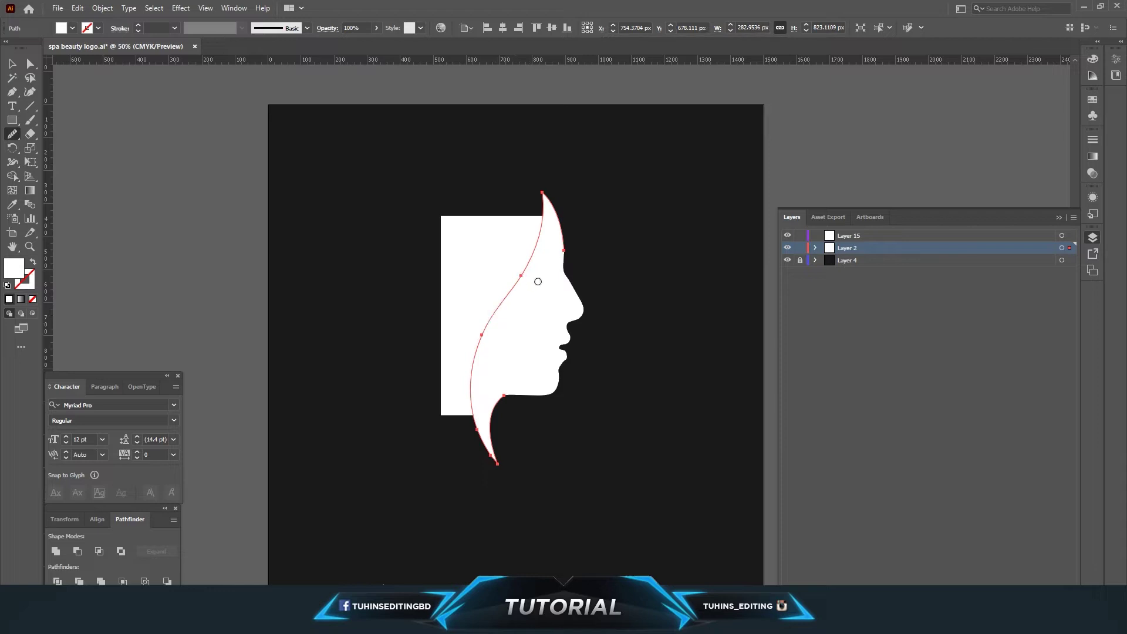
Step: Delete the rectangle area left of the hair with Shape Builder and Unite hair and face
{"action": "left_click", "coordinate": [12, 64]}
{"action": "left_click", "coordinate": [352, 287]}
{"action": "left_click", "coordinate": [501, 315]}
{"action": "left_click", "coordinate": [481, 270], "text": "shift"}
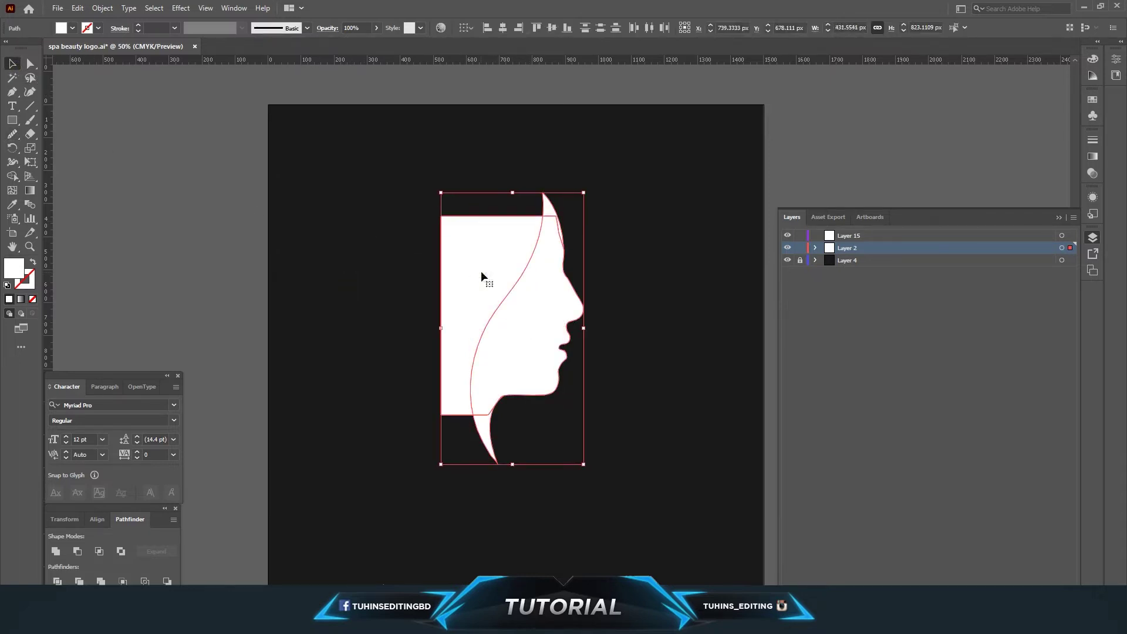
{"action": "left_click", "coordinate": [12, 176]}
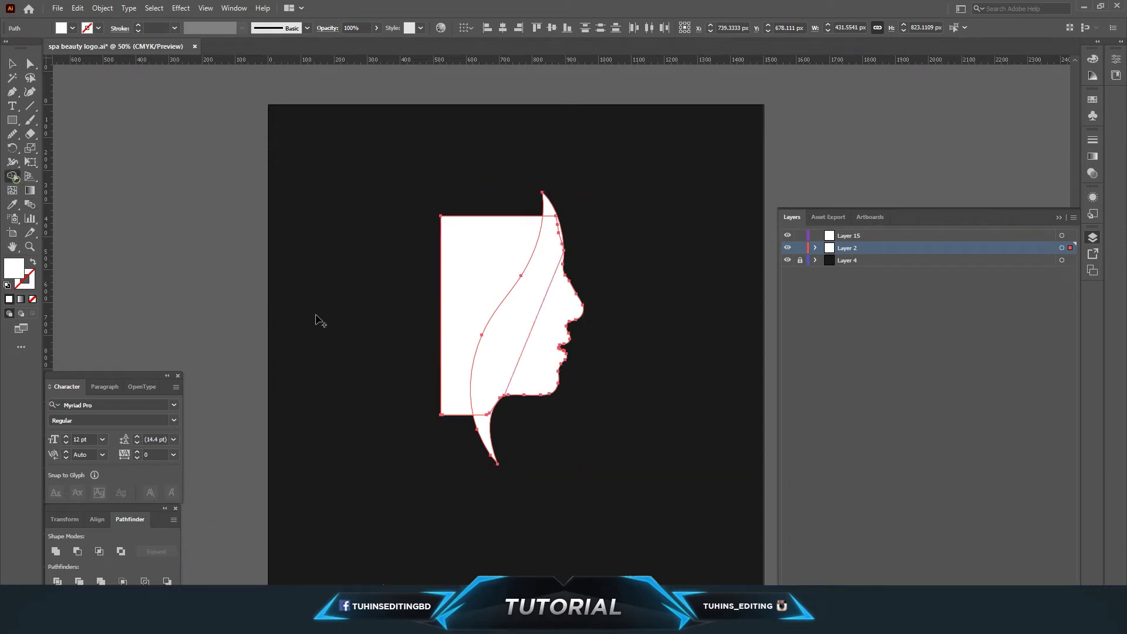
{"action": "left_click", "coordinate": [478, 310], "text": "alt"}
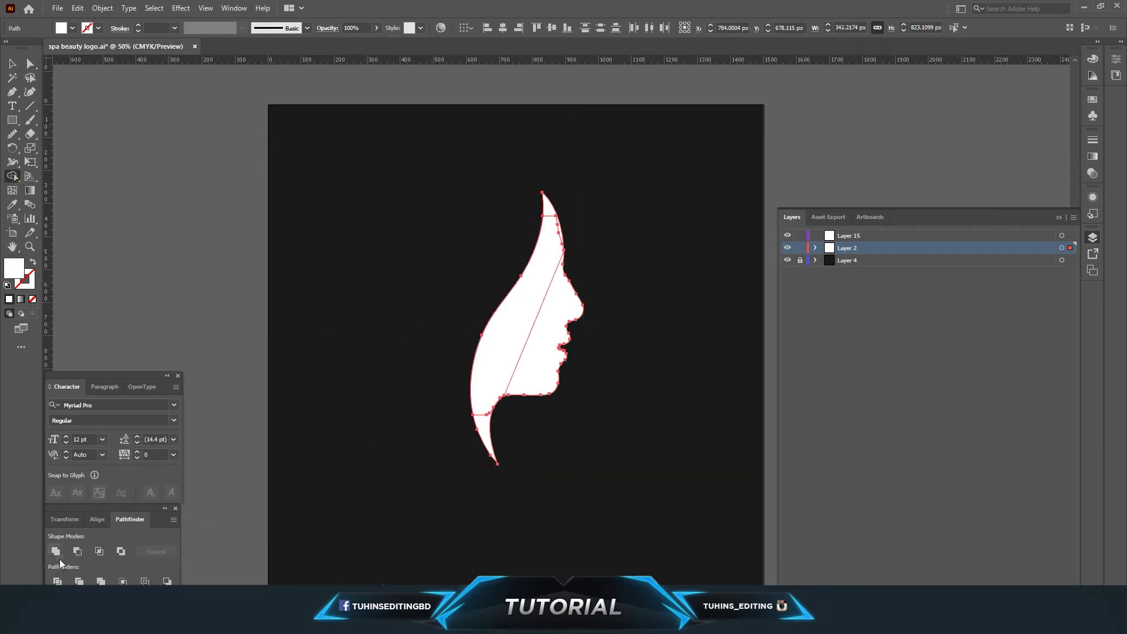
{"action": "left_click", "coordinate": [58, 551]}
Step: Scale the profile down, centre it on the artboard, and close the Photoshop reference unsaved
{"action": "left_click", "coordinate": [11, 63]}
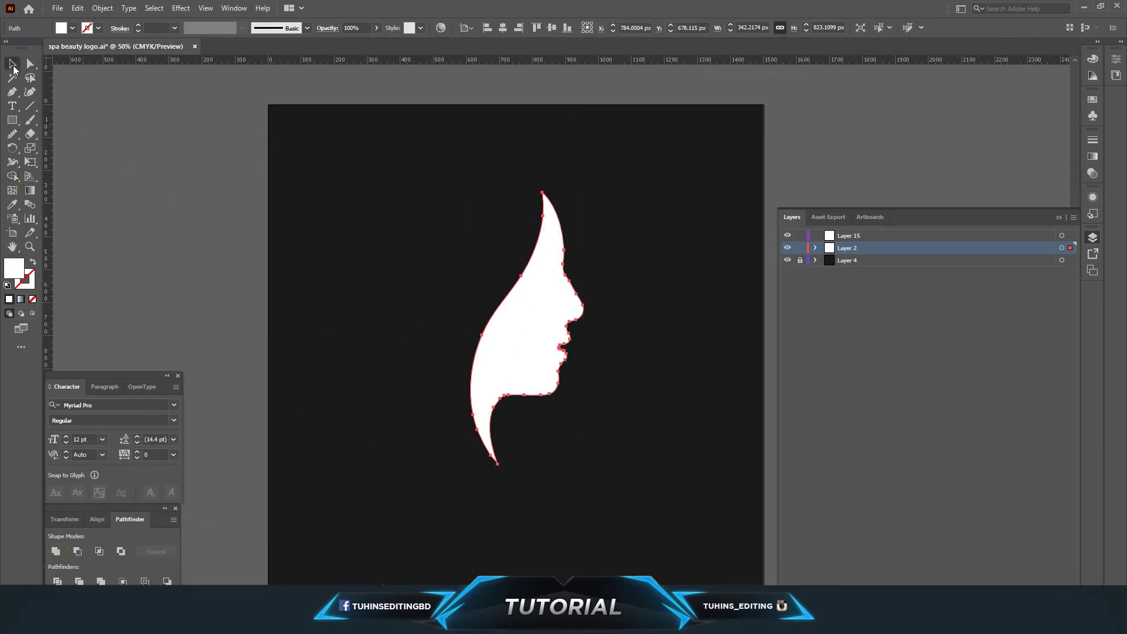
{"action": "left_click", "coordinate": [386, 296]}
{"action": "left_click_drag", "start_coordinate": [541, 353], "coordinate": [560, 350]}
{"action": "left_click", "coordinate": [620, 377]}
{"action": "left_click", "coordinate": [566, 364]}
{"action": "left_click_drag", "start_coordinate": [604, 464], "coordinate": [573, 390]}
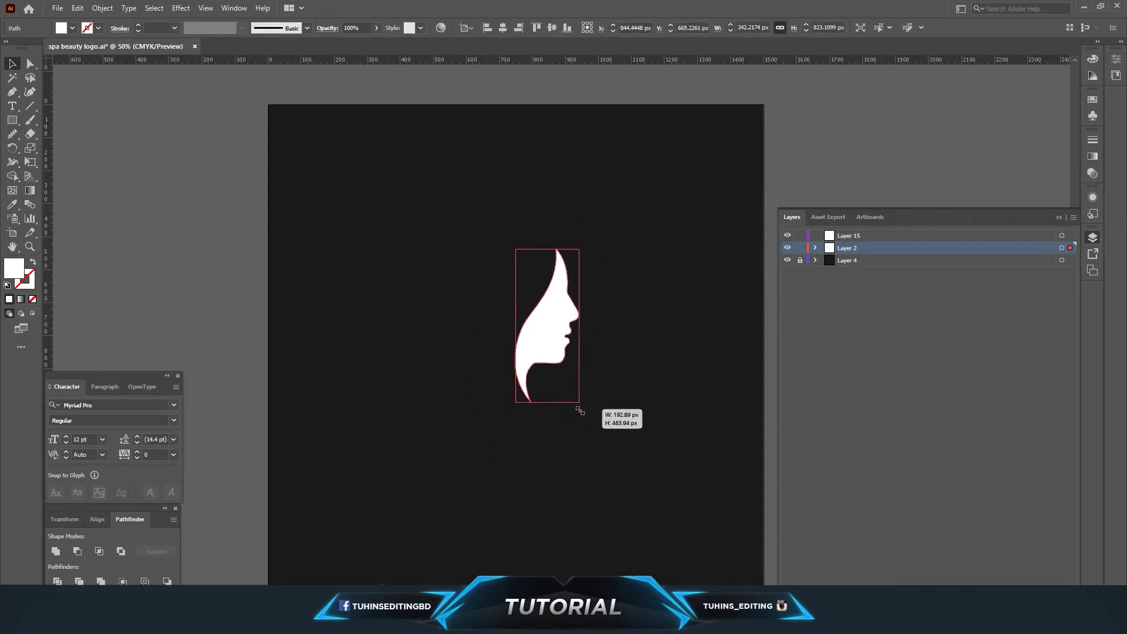
{"action": "left_click_drag", "start_coordinate": [544, 342], "coordinate": [516, 326]}
{"action": "left_click", "coordinate": [574, 367]}
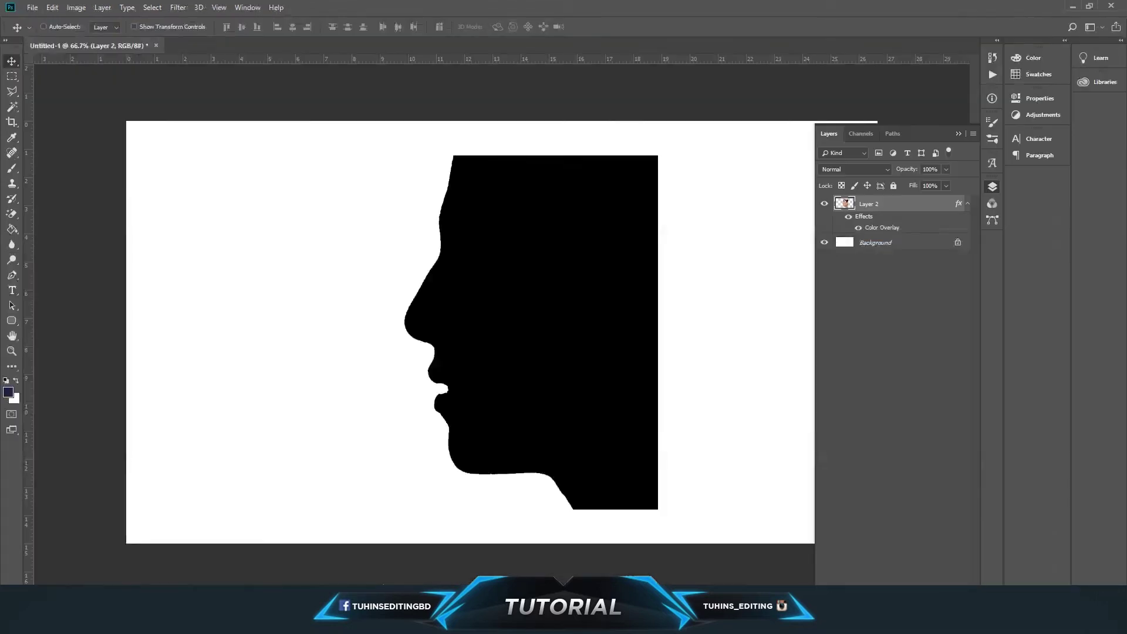
{"action": "left_click", "coordinate": [156, 45]}
{"action": "key", "text": "n"}
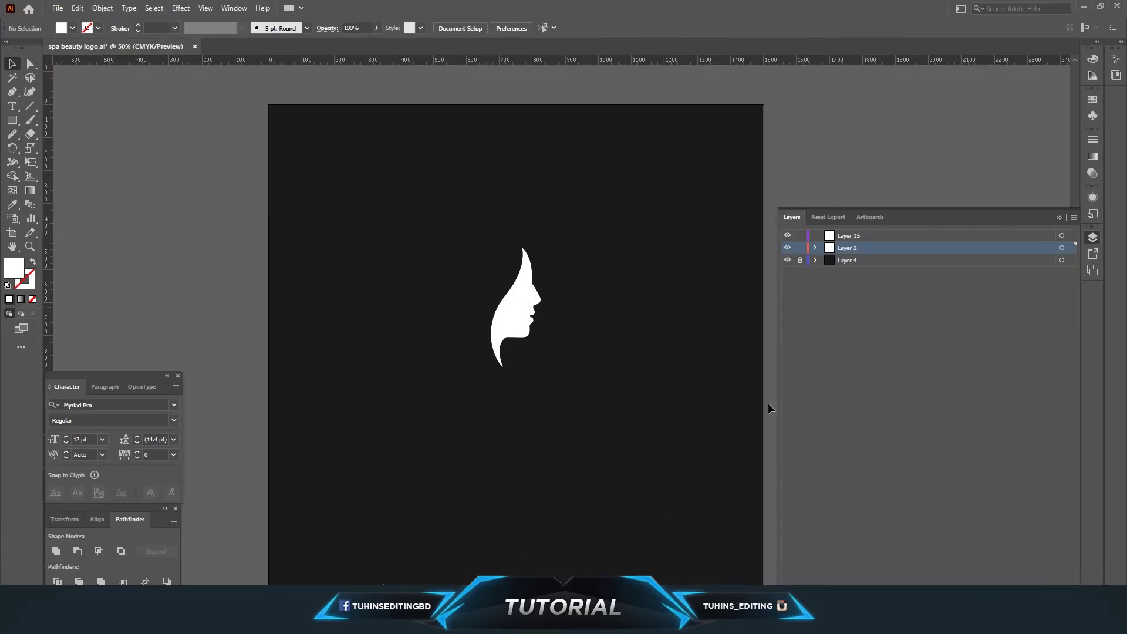
Step: Pen-draw a curve from the face's top tip down its left side and under the chin
{"action": "key", "text": "ctrl+equal"}
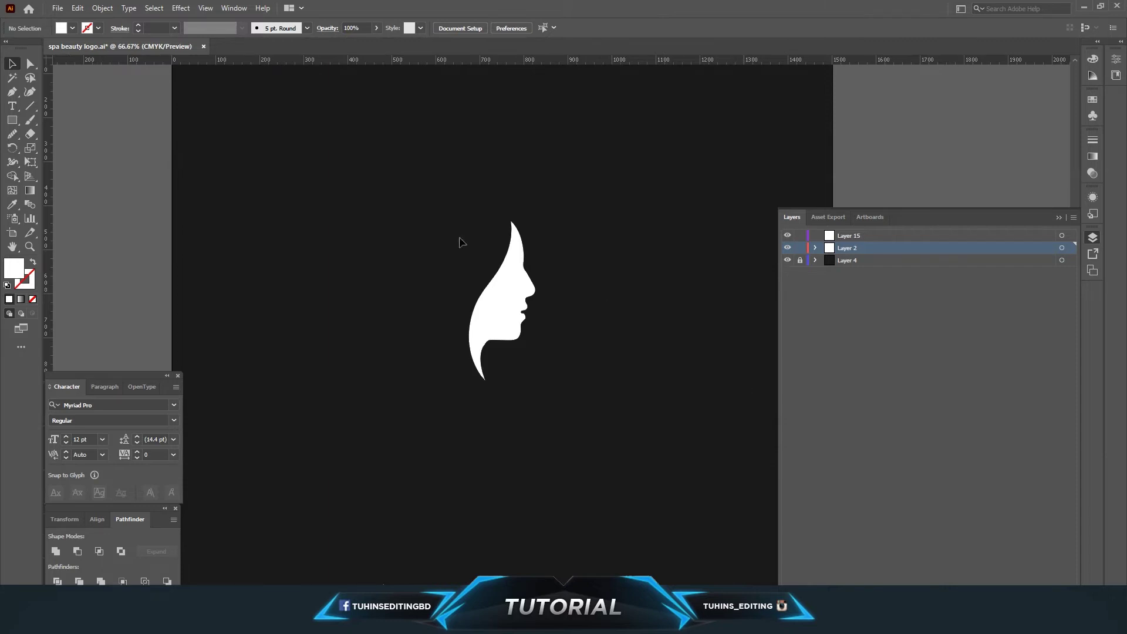
{"action": "left_click", "coordinate": [13, 91]}
{"action": "left_click", "coordinate": [502, 222]}
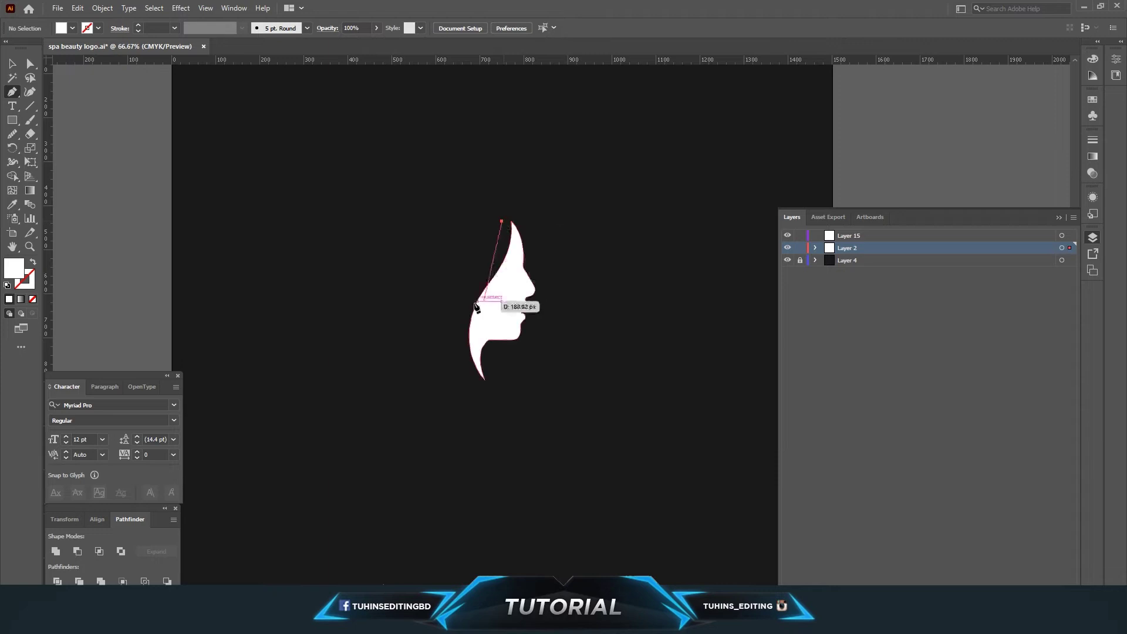
{"action": "mouse_move", "coordinate": [469, 293]}
{"action": "left_mouse_down"}
{"action": "mouse_move", "coordinate": [428, 319]}
{"action": "mouse_move", "coordinate": [435, 332]}
{"action": "left_mouse_up"}
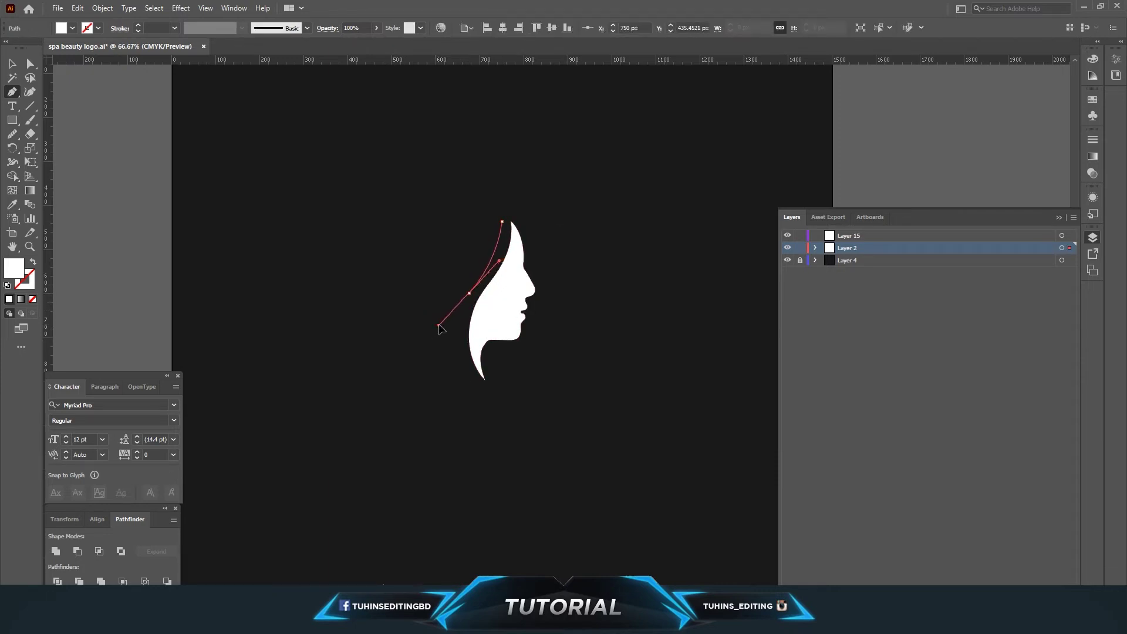
{"action": "left_click_drag", "start_coordinate": [435, 332], "coordinate": [435, 333]}
{"action": "left_click", "coordinate": [469, 293]}
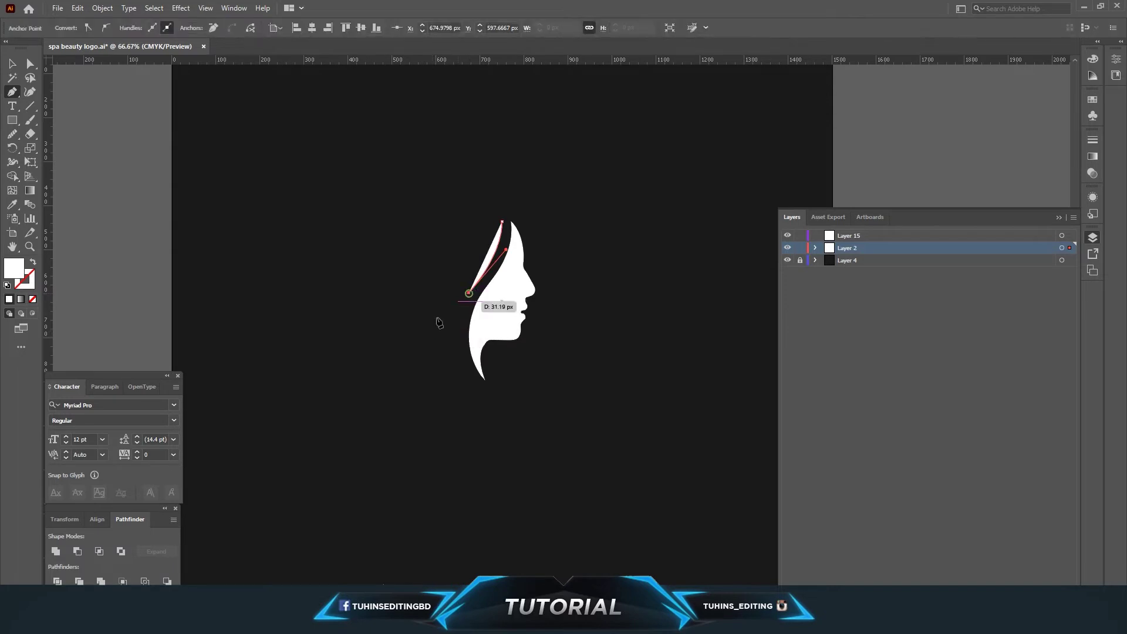
{"action": "left_click", "coordinate": [491, 394]}
{"action": "left_click_drag", "start_coordinate": [491, 394], "coordinate": [548, 431]}
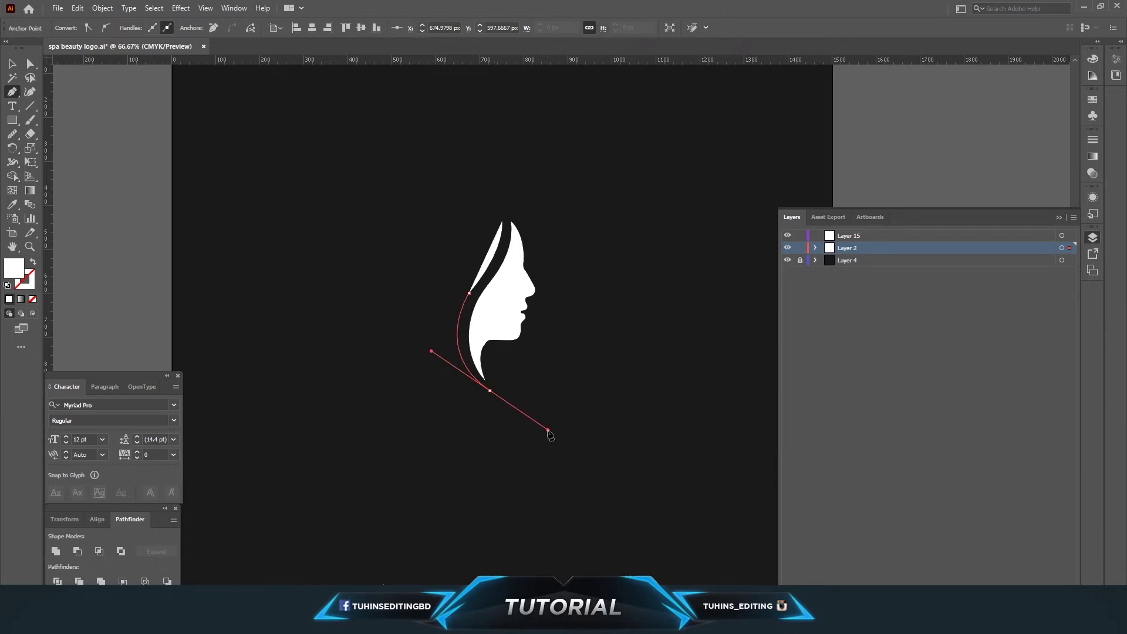
Step: Set the path's fill to None and curve it back up the right side of the face
{"action": "left_click", "coordinate": [34, 264]}
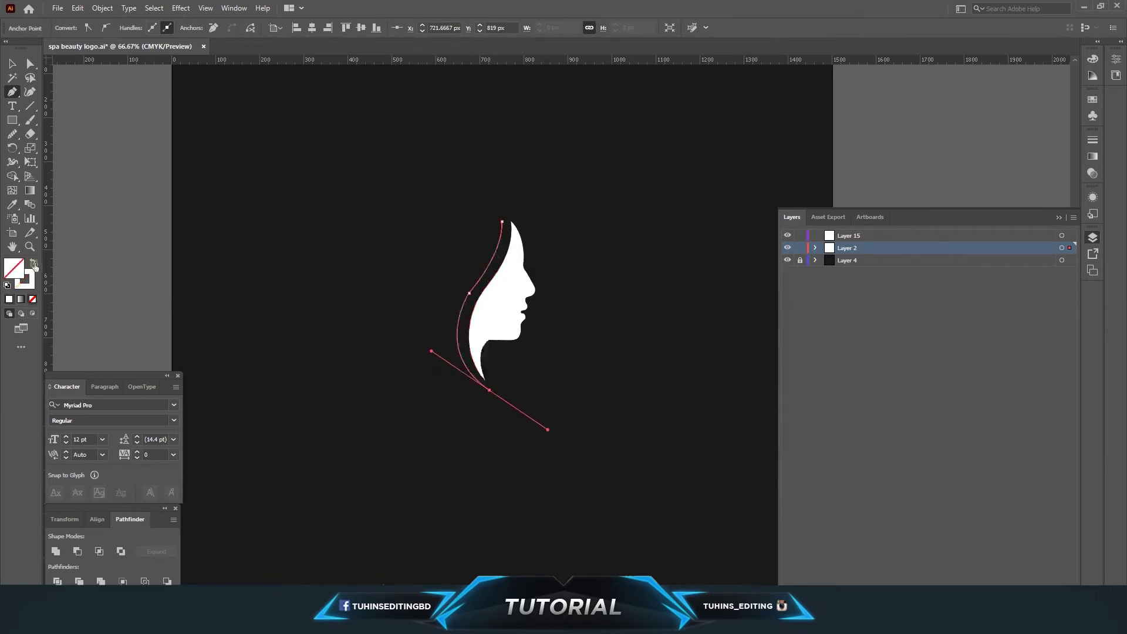
{"action": "left_click", "coordinate": [489, 391]}
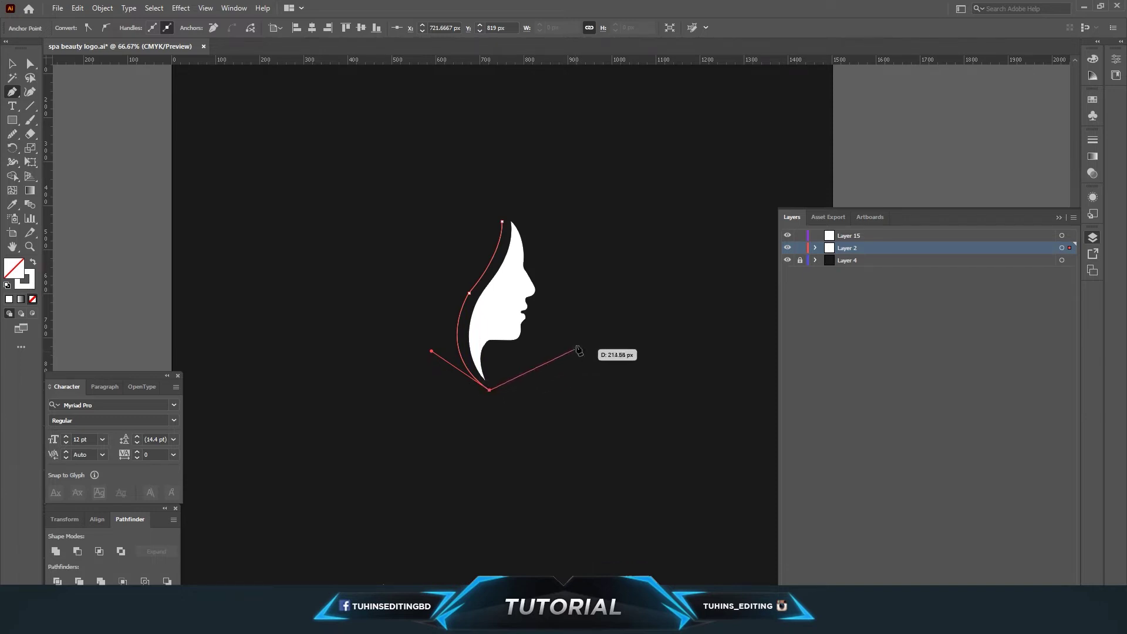
{"action": "left_click_drag", "start_coordinate": [568, 330], "coordinate": [571, 241]}
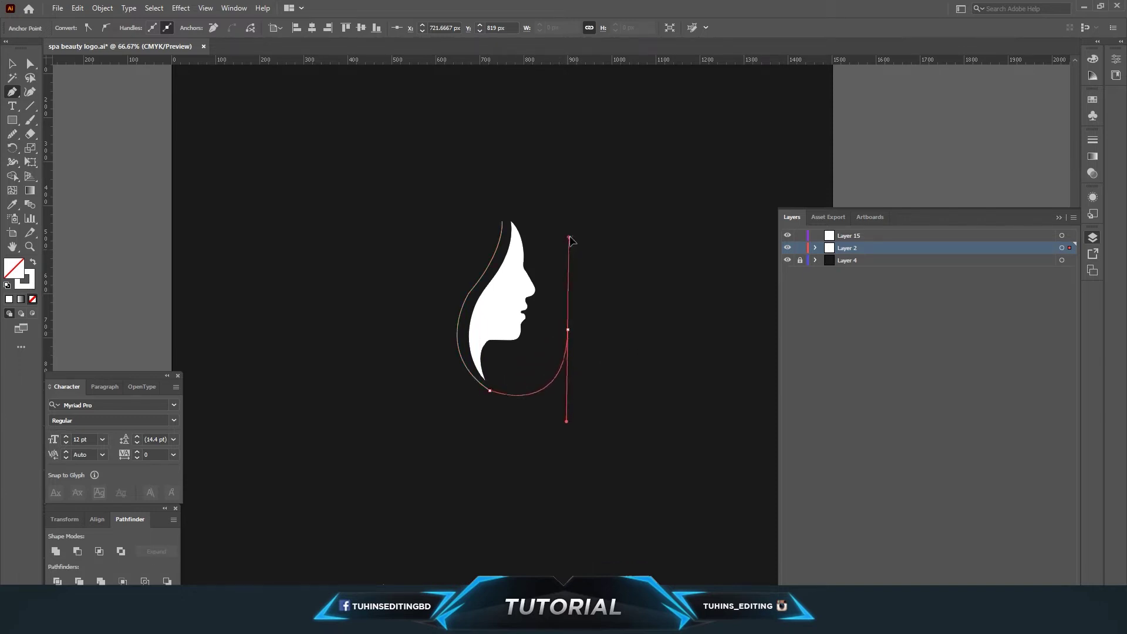
{"action": "left_click_drag", "start_coordinate": [569, 239], "coordinate": [576, 235]}
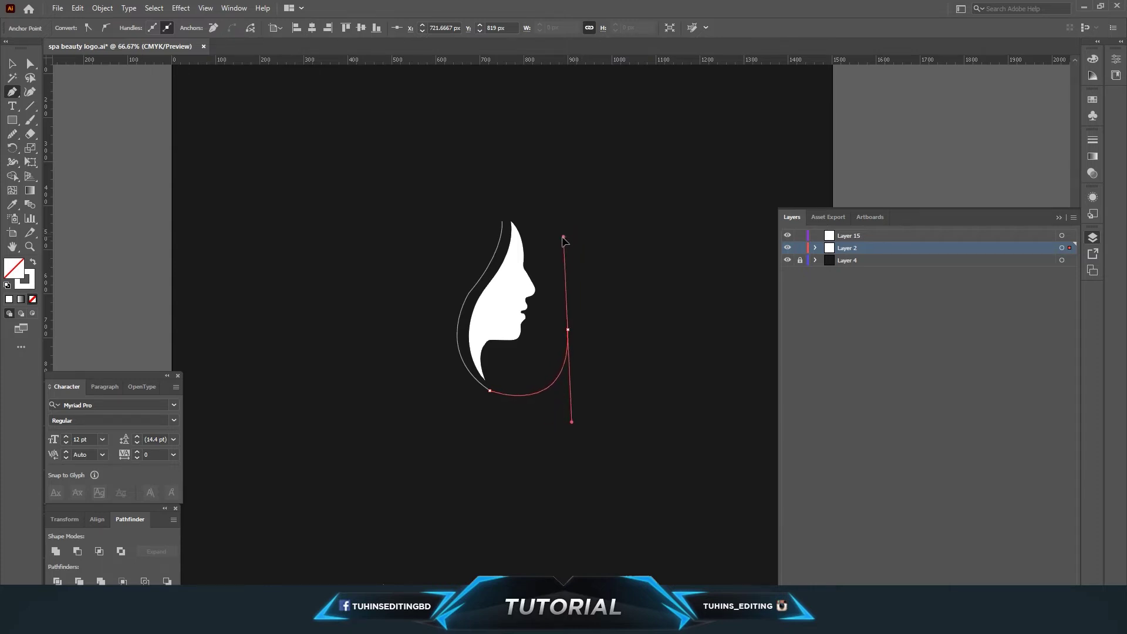
{"action": "left_click_drag", "start_coordinate": [576, 236], "coordinate": [568, 241]}
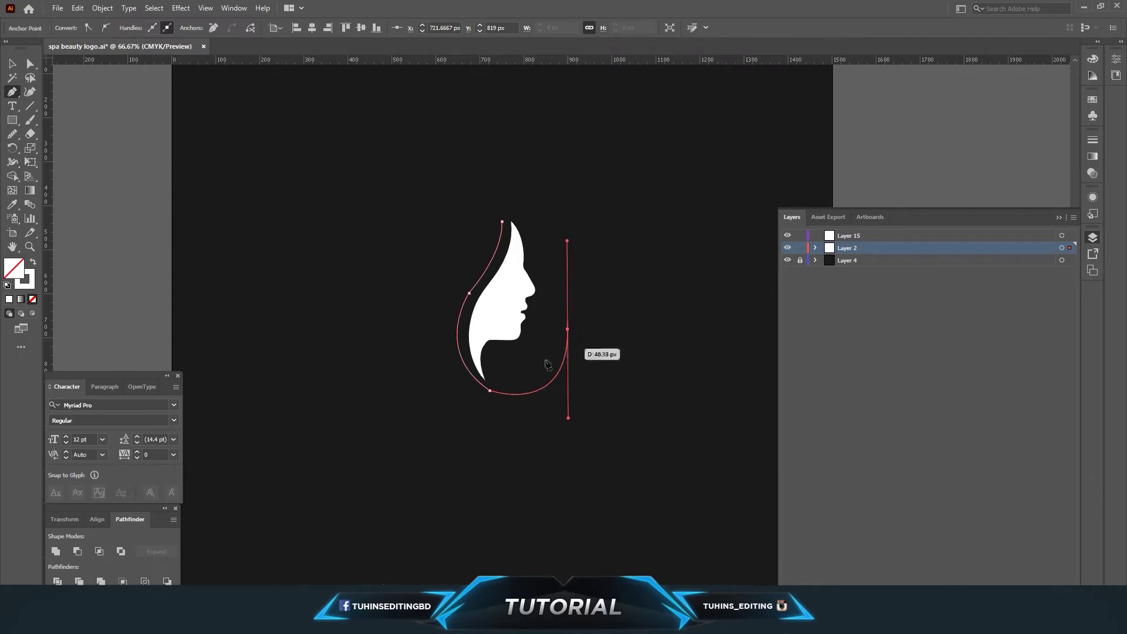
{"action": "left_click_drag", "start_coordinate": [568, 241], "coordinate": [15, 138]}
Step: Smooth the bottom of the curve with the Pencil tool and deselect it
{"action": "left_click", "coordinate": [15, 138]}
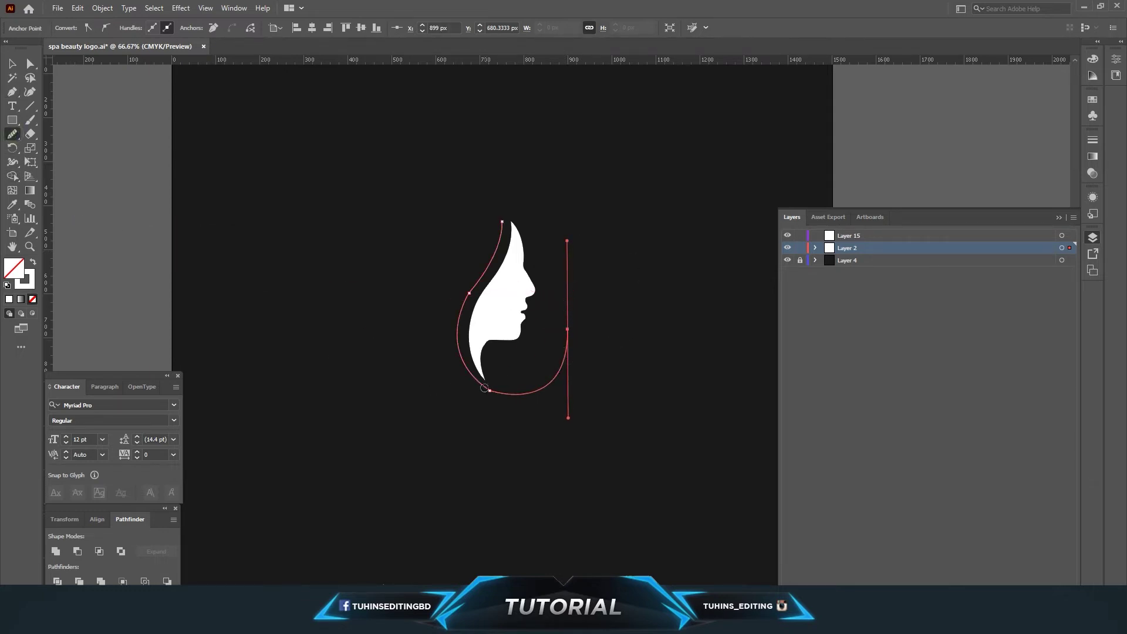
{"action": "left_click_drag", "start_coordinate": [485, 388], "coordinate": [564, 394]}
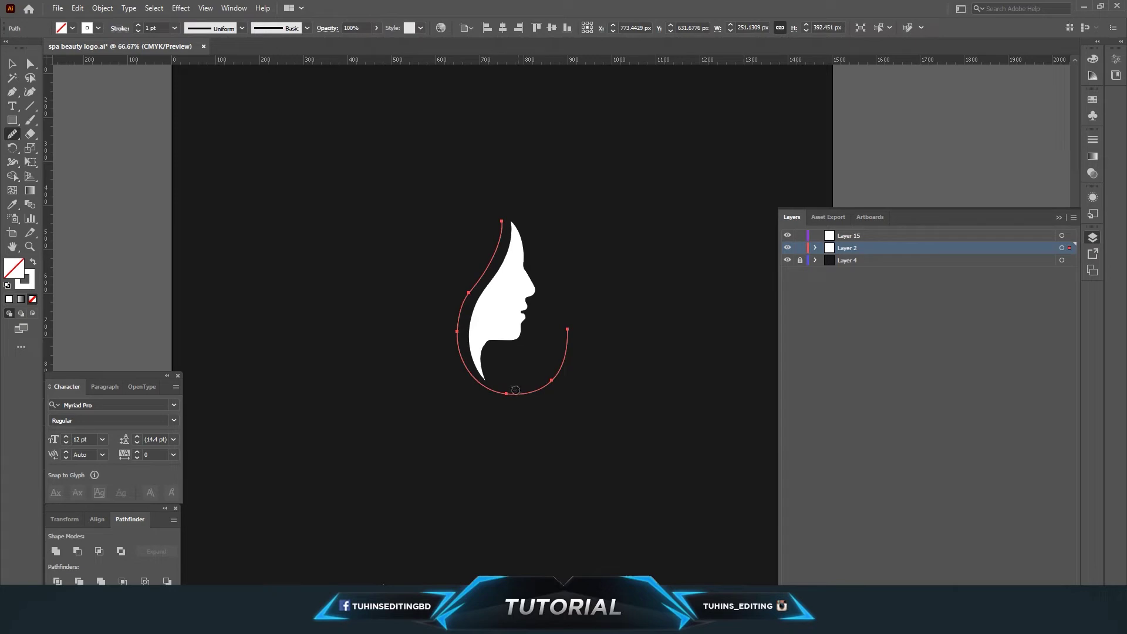
{"action": "left_click", "coordinate": [13, 65]}
{"action": "left_click", "coordinate": [294, 278]}
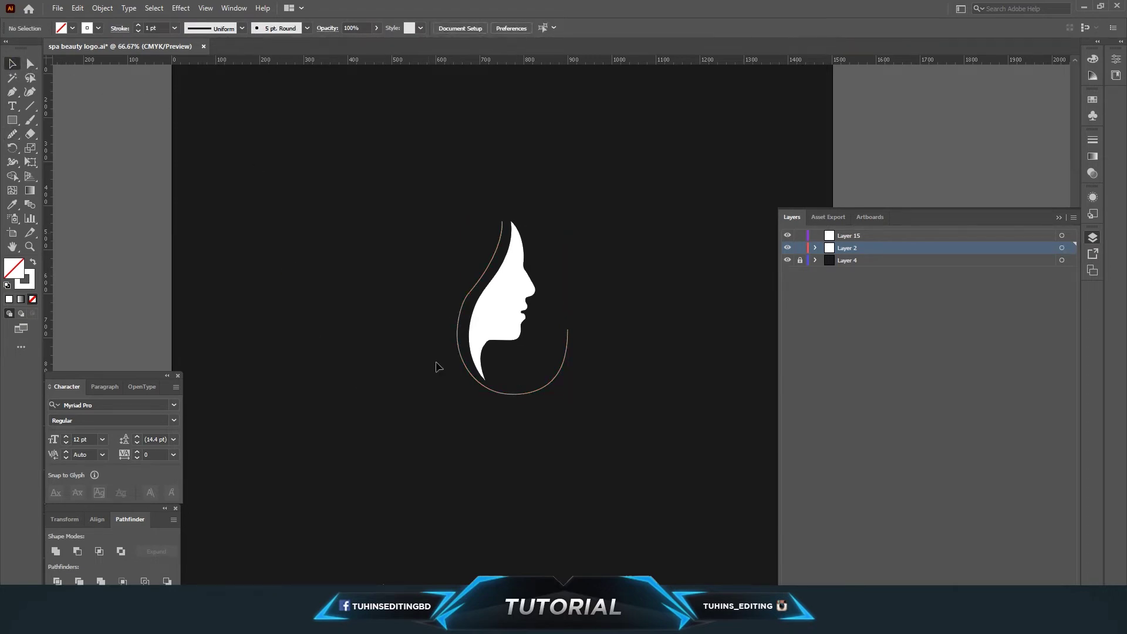
Step: Reselect the curve and stretch its bottom slightly taller
{"action": "left_click", "coordinate": [460, 328]}
{"action": "left_click", "coordinate": [12, 134]}
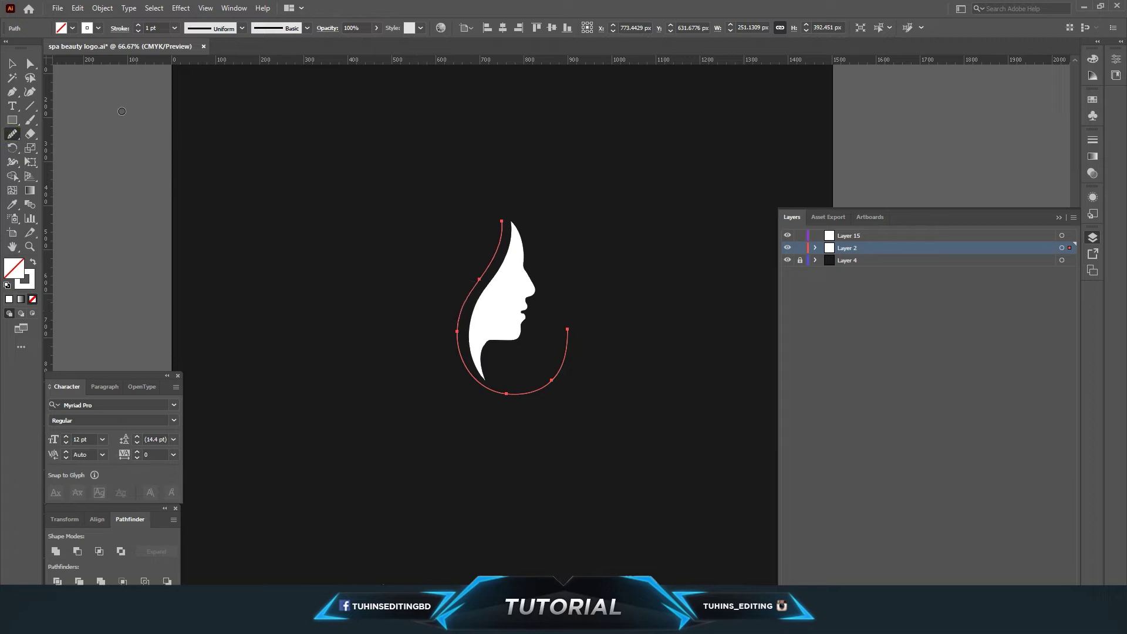
{"action": "left_click", "coordinate": [12, 66]}
{"action": "left_click", "coordinate": [304, 224]}
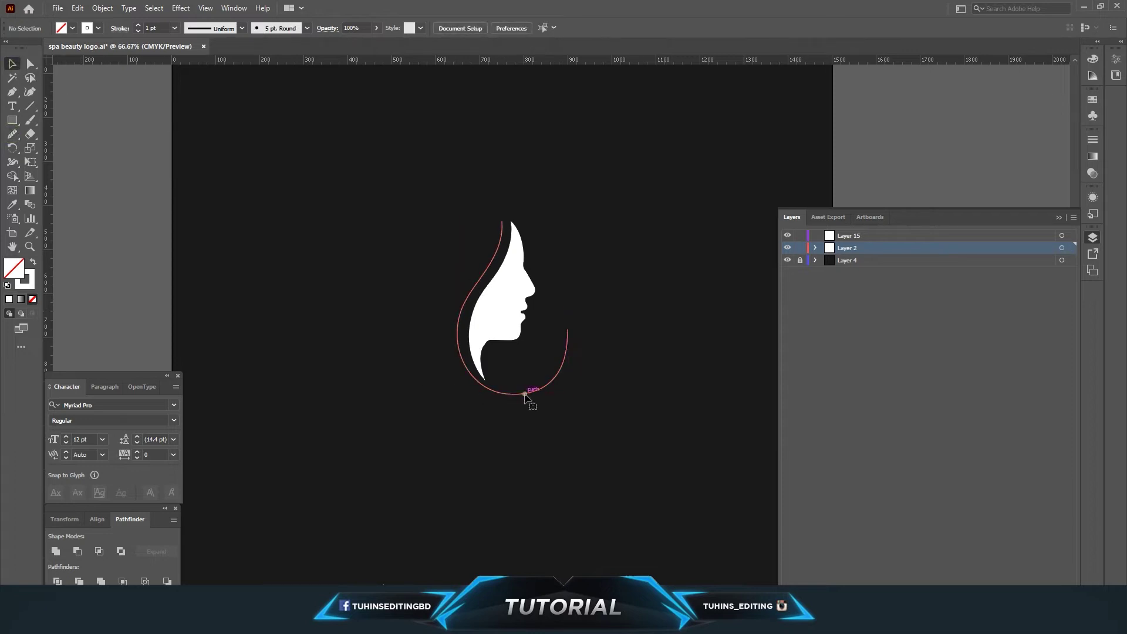
{"action": "left_click", "coordinate": [525, 395]}
{"action": "left_click_drag", "start_coordinate": [512, 395], "coordinate": [513, 399]}
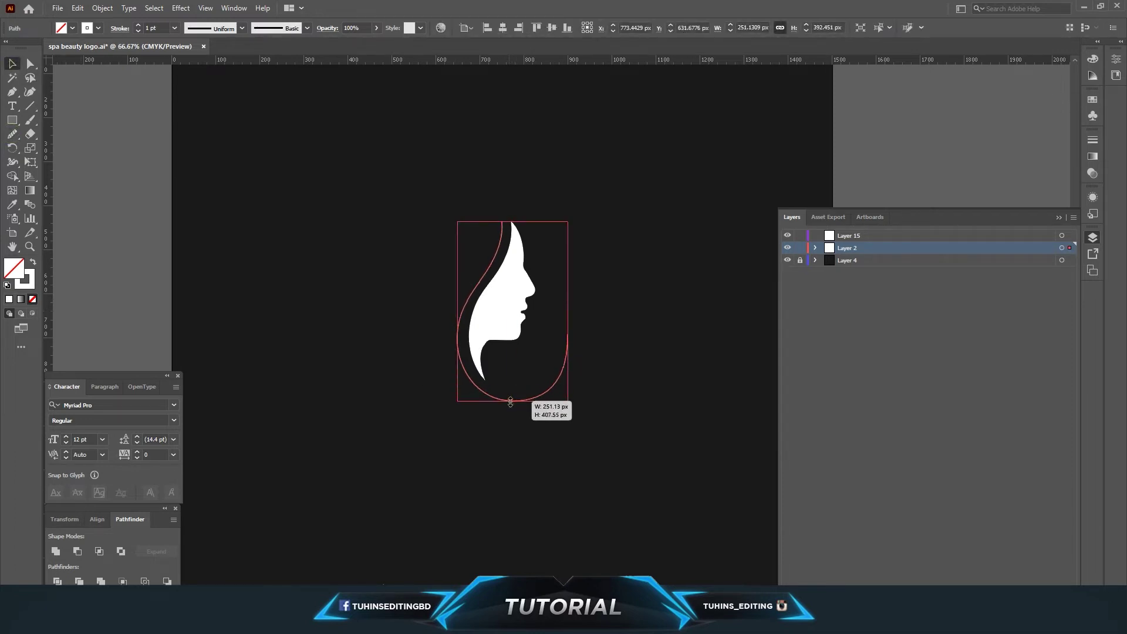
{"action": "left_click", "coordinate": [535, 426]}
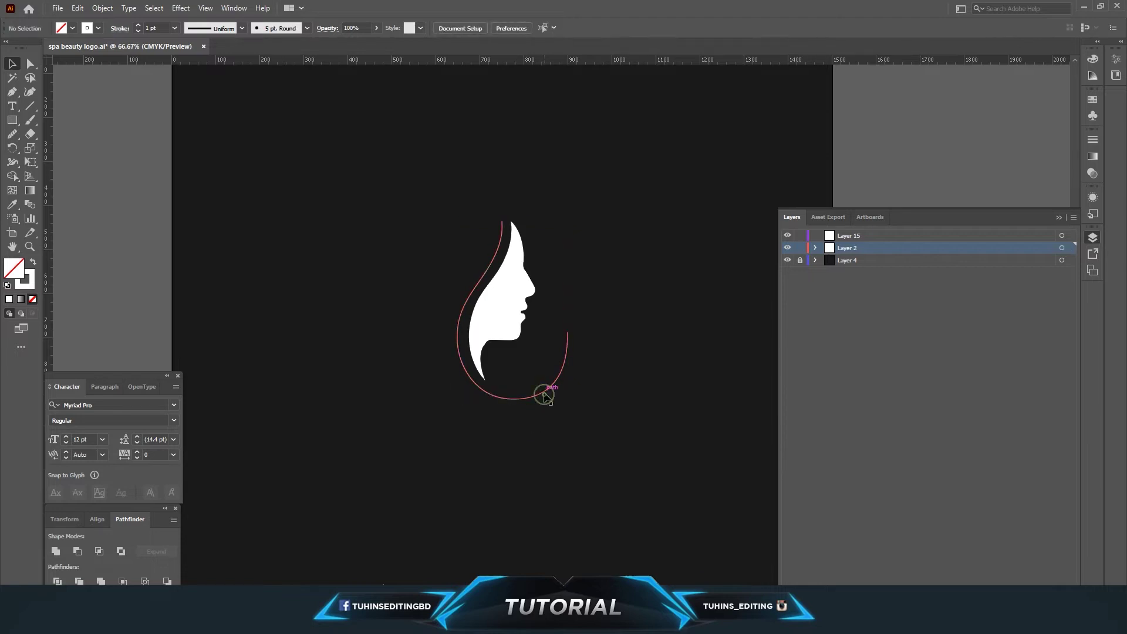
{"action": "left_click", "coordinate": [545, 395]}
Step: Apply the elliptical variable width profile and raise the stroke weight to 21 pt
{"action": "left_click", "coordinate": [228, 34]}
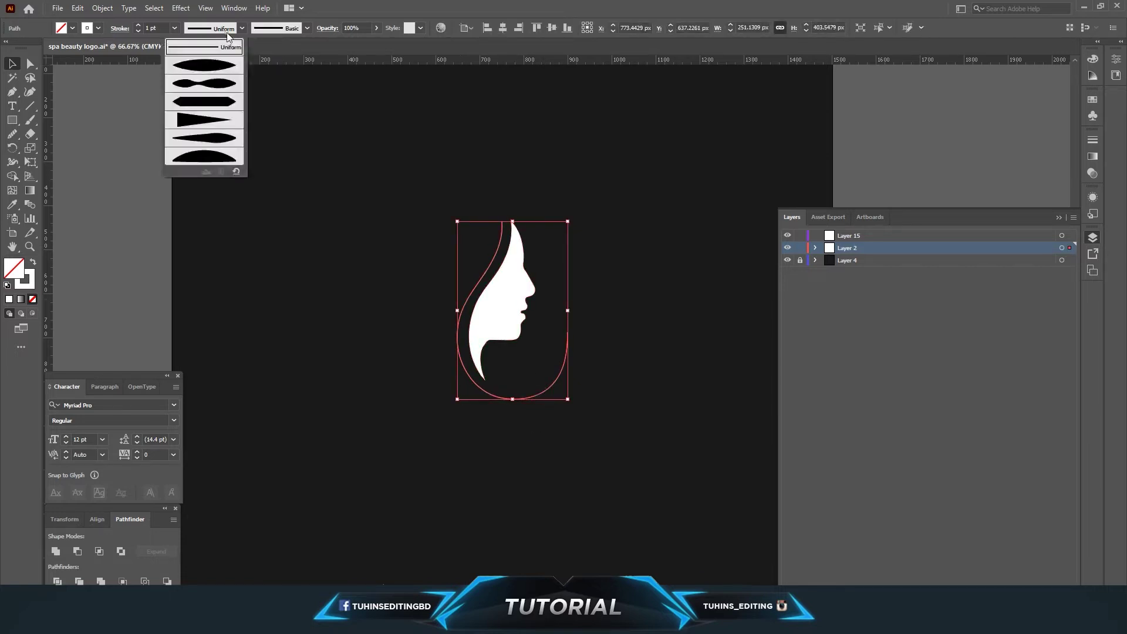
{"action": "left_click", "coordinate": [217, 70]}
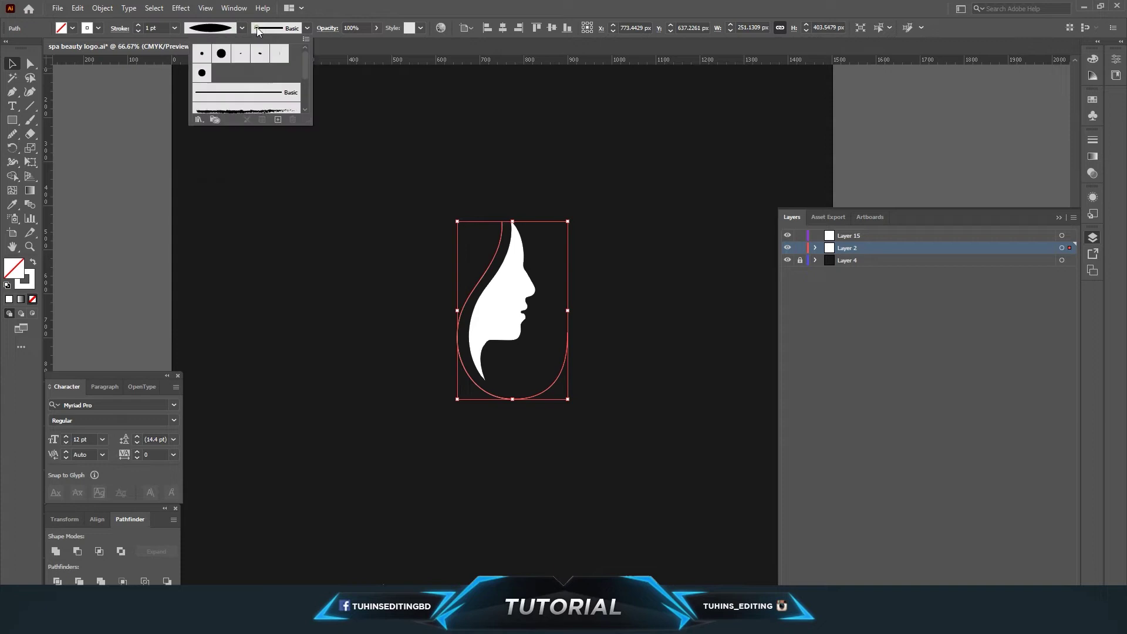
{"action": "left_click", "coordinate": [158, 28]}
{"action": "key", "text": "Up"}
{"action": "key", "text": "Up"}
{"action": "key", "text": "Up"}
{"action": "key", "text": "Up"}
{"action": "key", "text": "Up"}
{"action": "key", "text": "Up"}
{"action": "key", "text": "Up"}
{"action": "key", "text": "Up"}
{"action": "key", "text": "Up"}
{"action": "key", "text": "Up"}
{"action": "key", "text": "Up"}
{"action": "key", "text": "Up"}
{"action": "key", "text": "Up"}
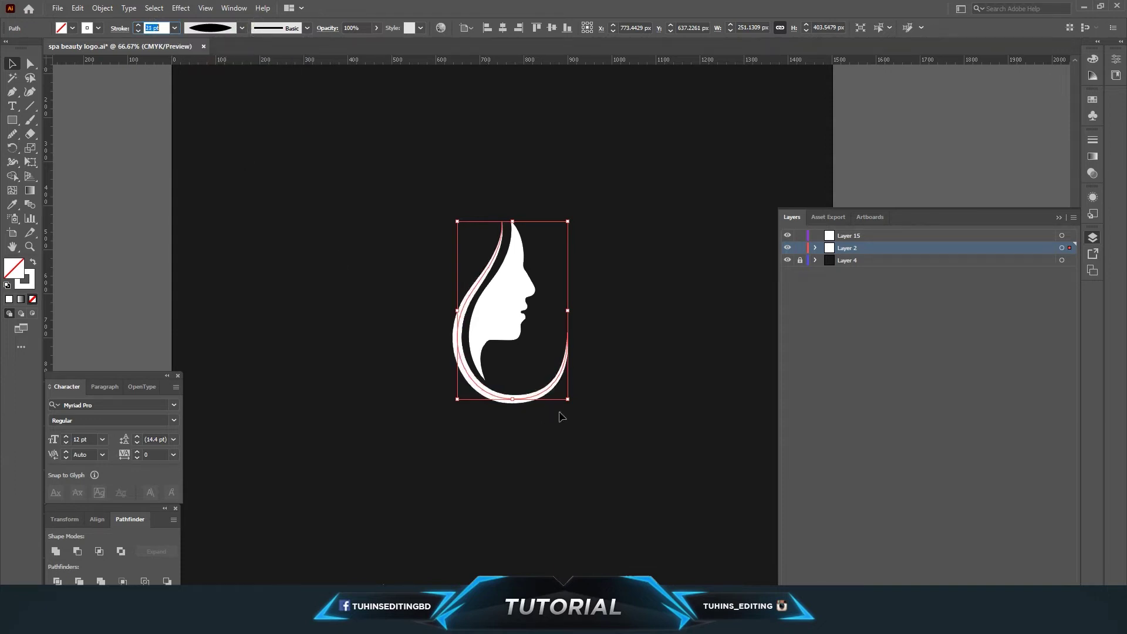
{"action": "left_click", "coordinate": [558, 408]}
Step: Nudge and widen the swoosh leftward around the face, then deselect it
{"action": "left_click_drag", "start_coordinate": [530, 401], "coordinate": [522, 402]}
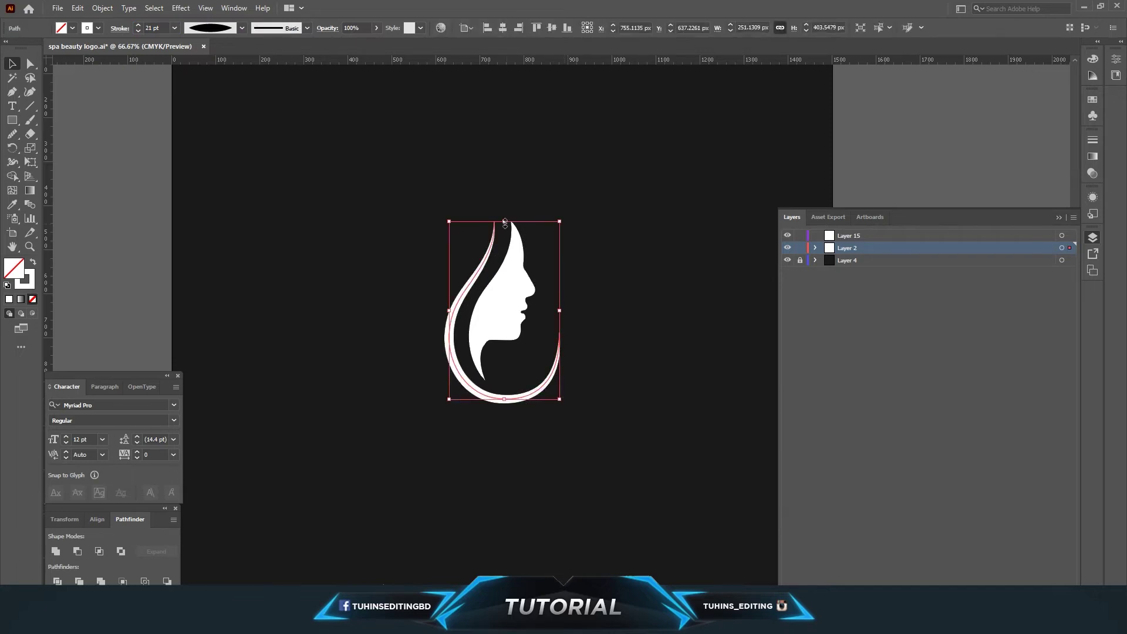
{"action": "left_click_drag", "start_coordinate": [446, 310], "coordinate": [443, 311]}
{"action": "left_click", "coordinate": [608, 379]}
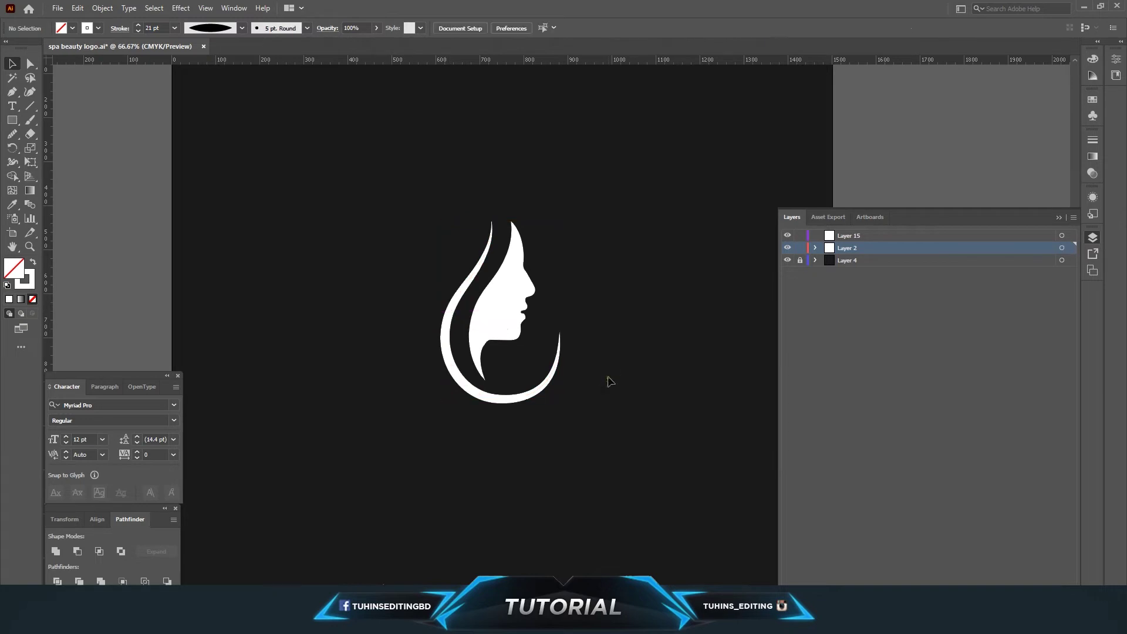
{"action": "left_click", "coordinate": [555, 371]}
{"action": "left_click_drag", "start_coordinate": [562, 313], "coordinate": [561, 313]}
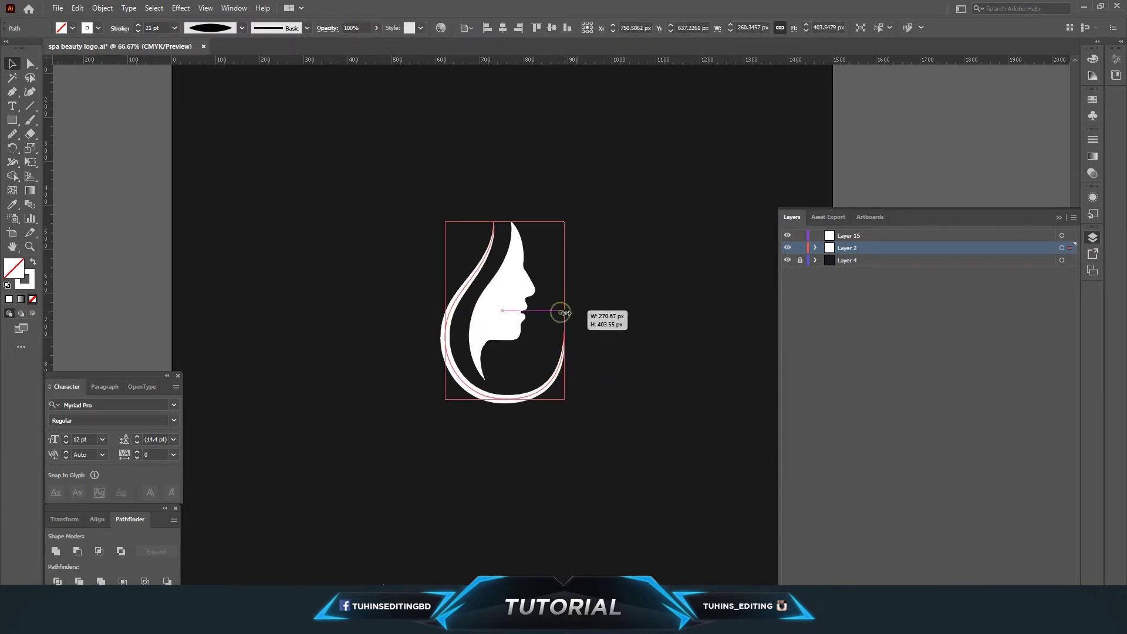
{"action": "left_click", "coordinate": [613, 335]}
{"action": "scroll", "coordinate": [617, 336], "scroll_direction": "up", "scroll_amount": 2}
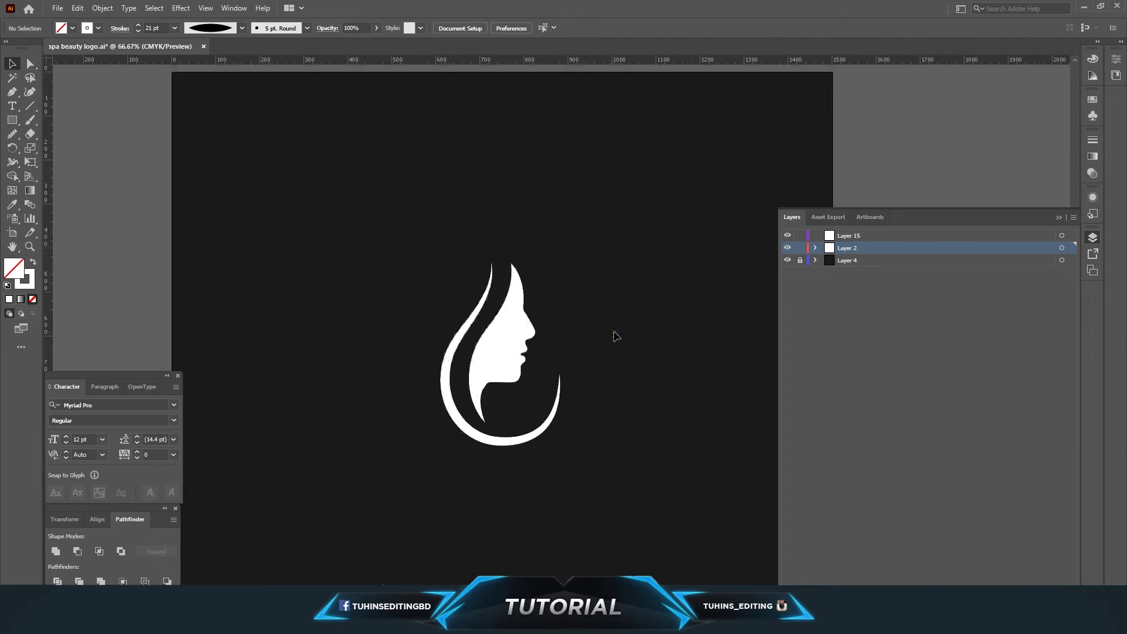
Step: Drag the swoosh's right end anchor into place with Direct Selection
{"action": "left_click", "coordinate": [30, 64]}
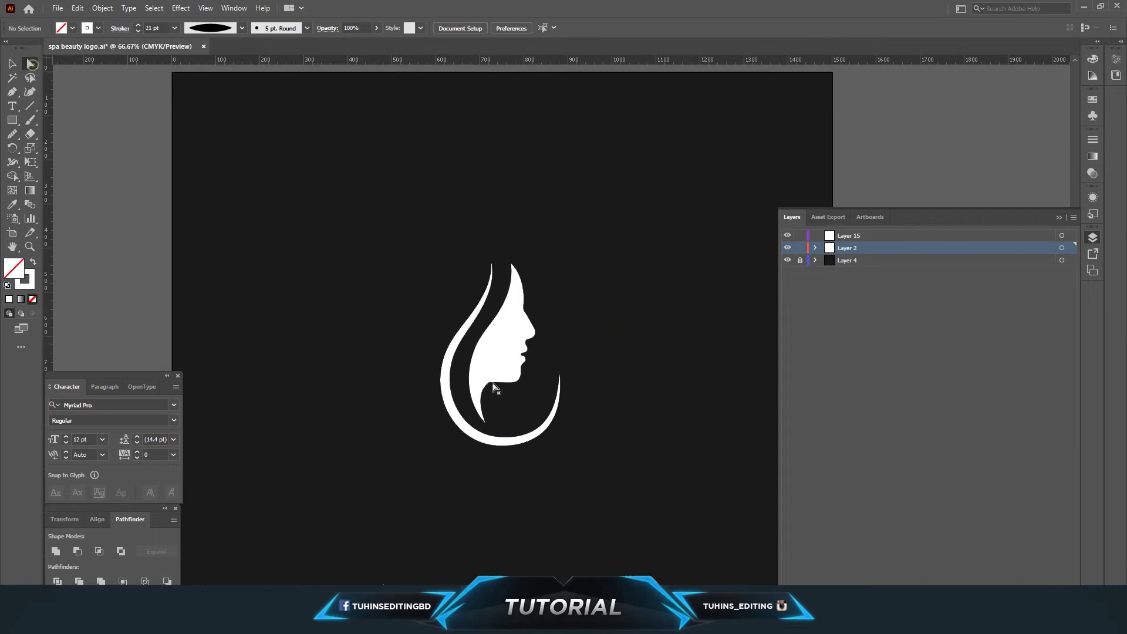
{"action": "left_click", "coordinate": [536, 437]}
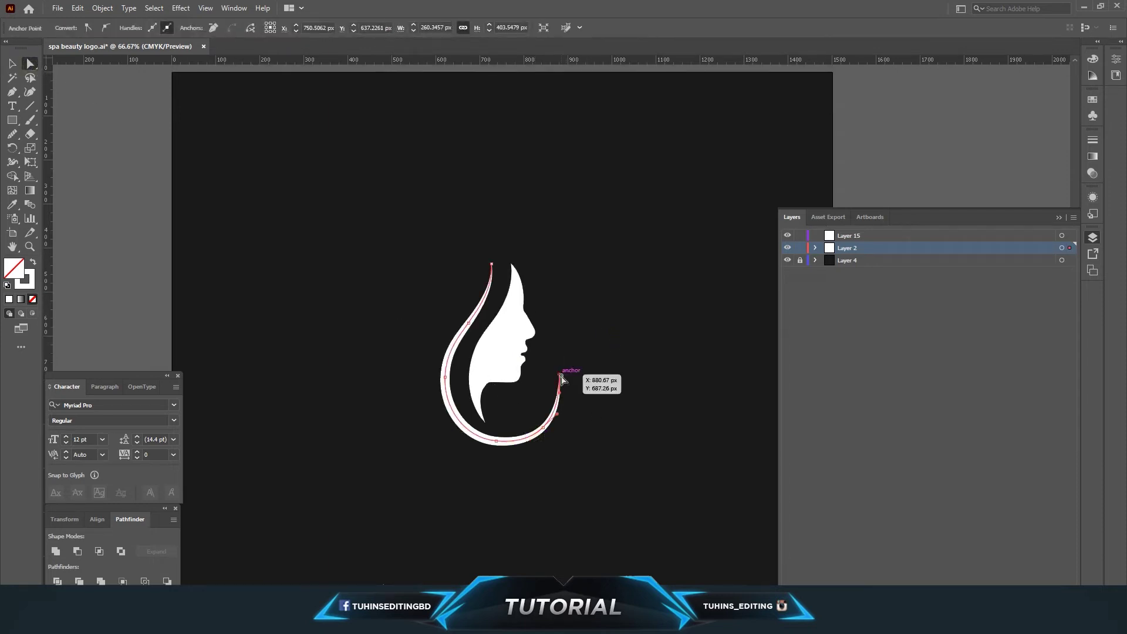
{"action": "left_click", "coordinate": [560, 376]}
{"action": "left_click_drag", "start_coordinate": [562, 378], "coordinate": [559, 376]}
{"action": "left_click", "coordinate": [598, 376]}
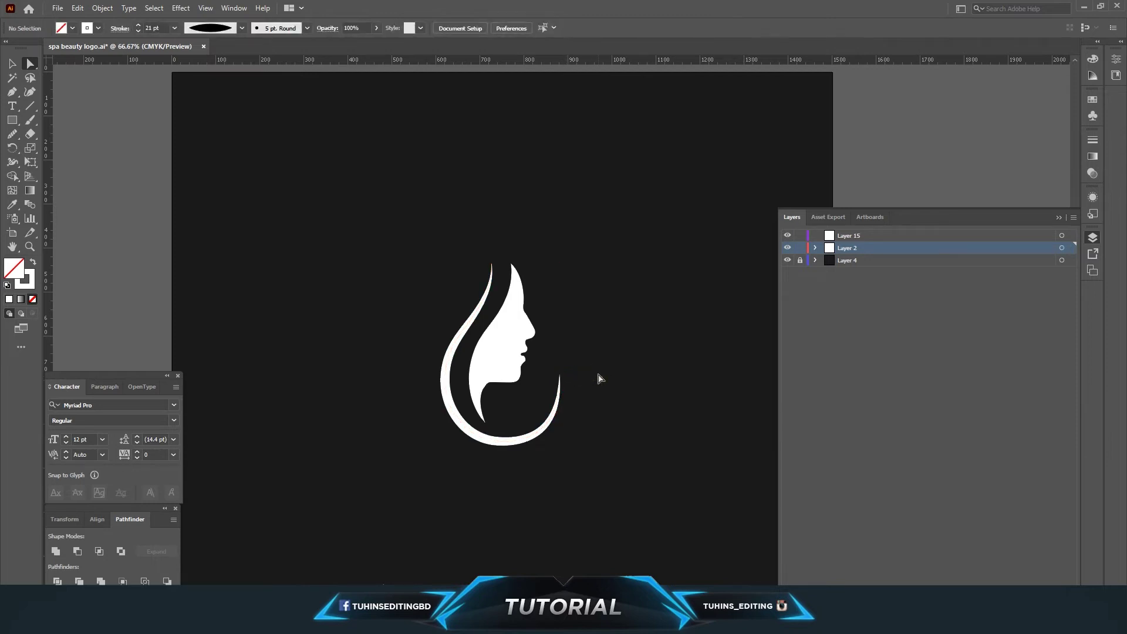
Step: Nudge the face silhouette slightly right and deselect it
{"action": "scroll", "coordinate": [600, 378], "scroll_direction": "up", "scroll_amount": 1}
{"action": "left_click_drag", "start_coordinate": [500, 393], "coordinate": [502, 398]}
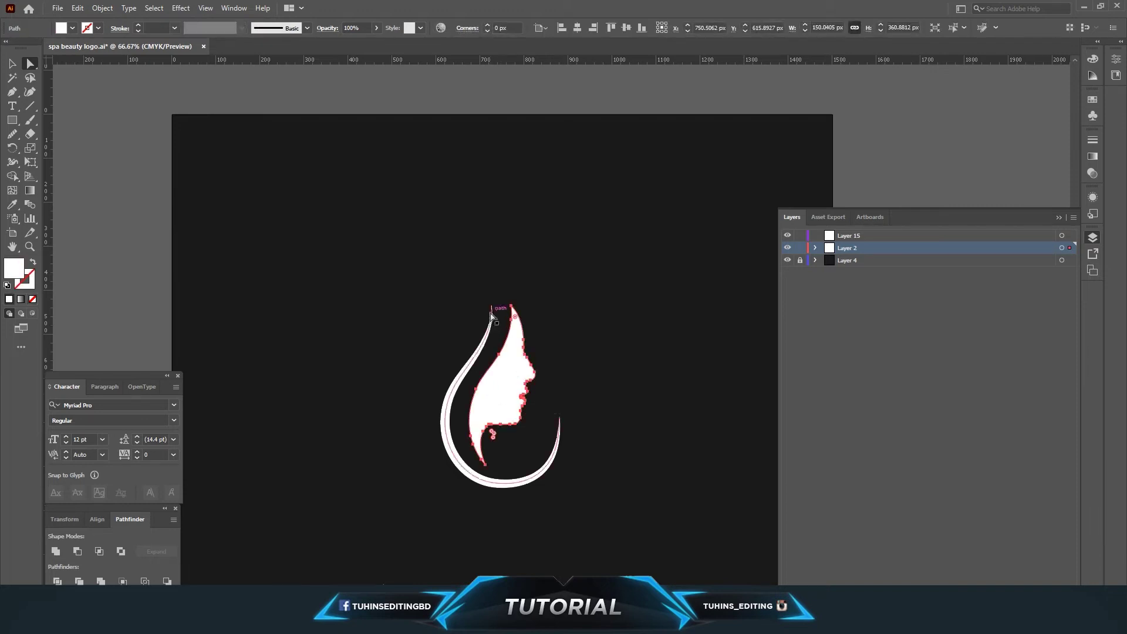
{"action": "left_click", "coordinate": [593, 325]}
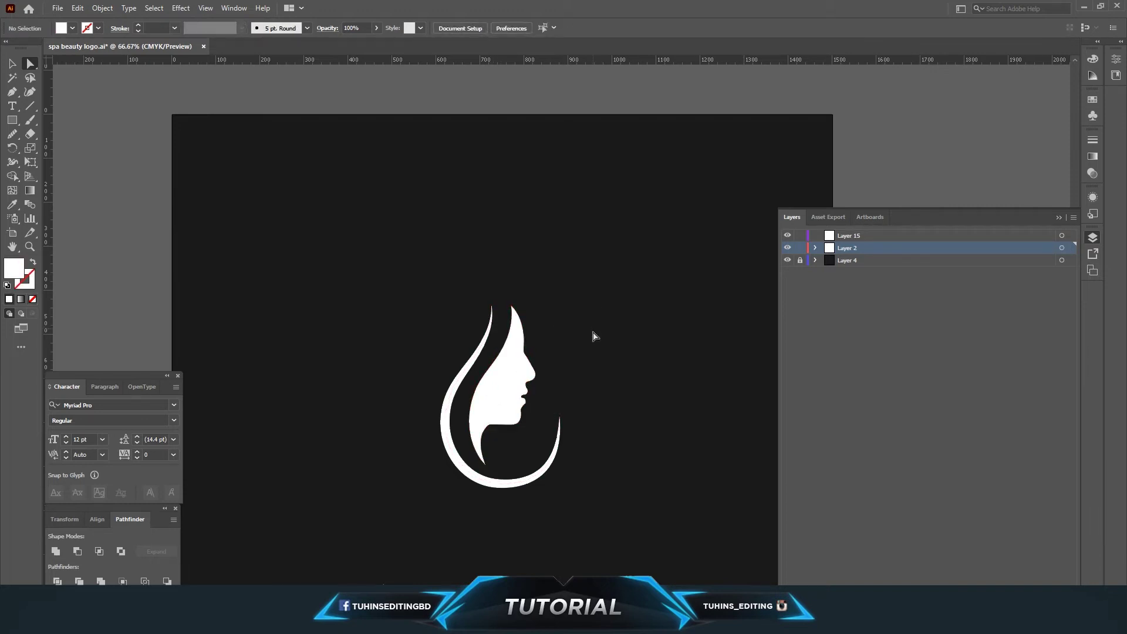
{"action": "left_click", "coordinate": [17, 91]}
Step: Pen-draw a new hair curve left of the profile and smooth it with the Pencil
{"action": "left_click", "coordinate": [479, 305]}
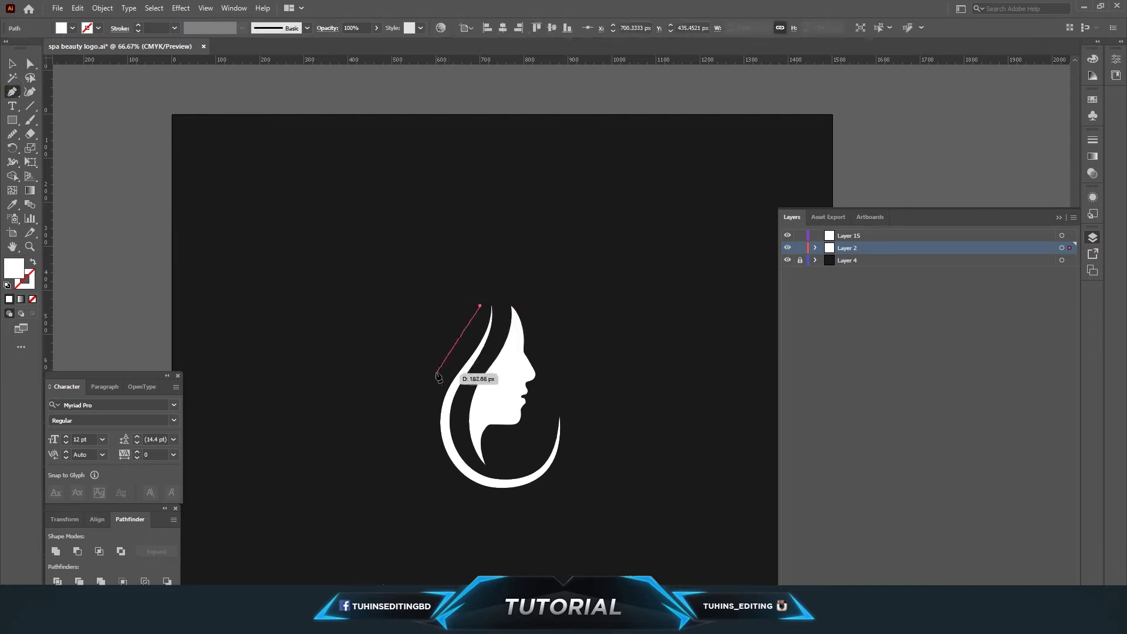
{"action": "left_click_drag", "start_coordinate": [437, 369], "coordinate": [403, 394]}
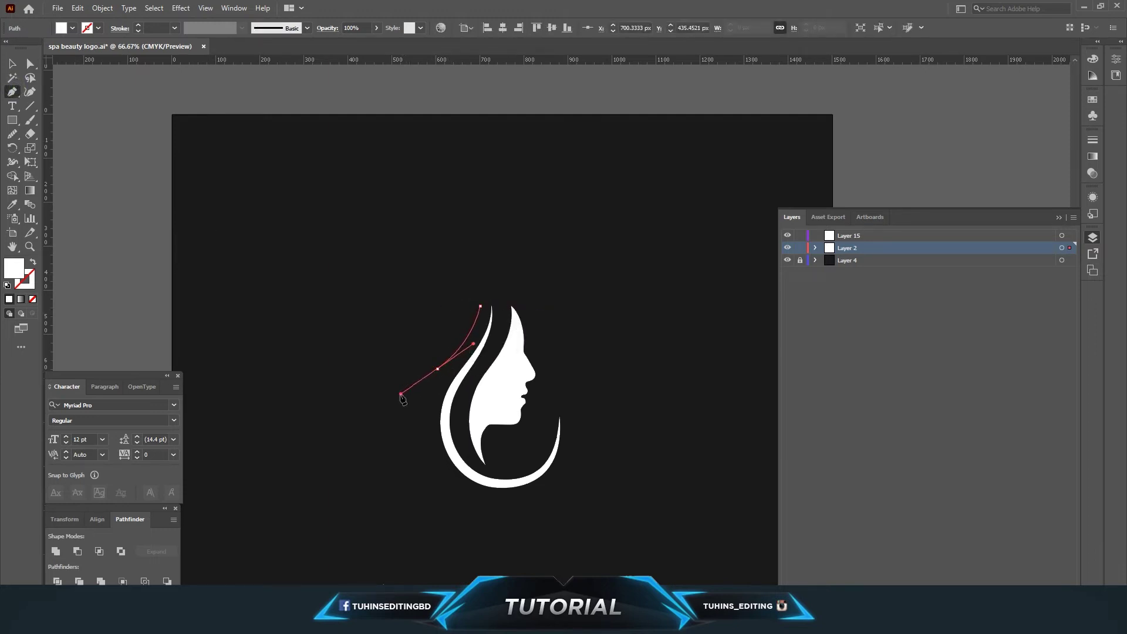
{"action": "left_click_drag", "start_coordinate": [433, 448], "coordinate": [461, 498]}
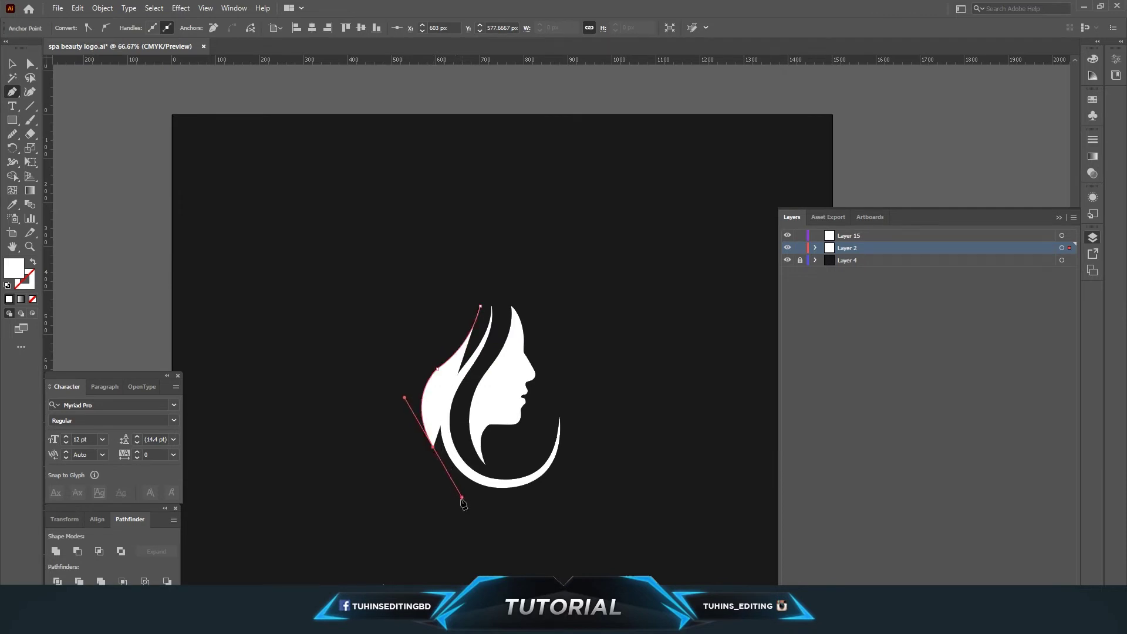
{"action": "left_click", "coordinate": [12, 135]}
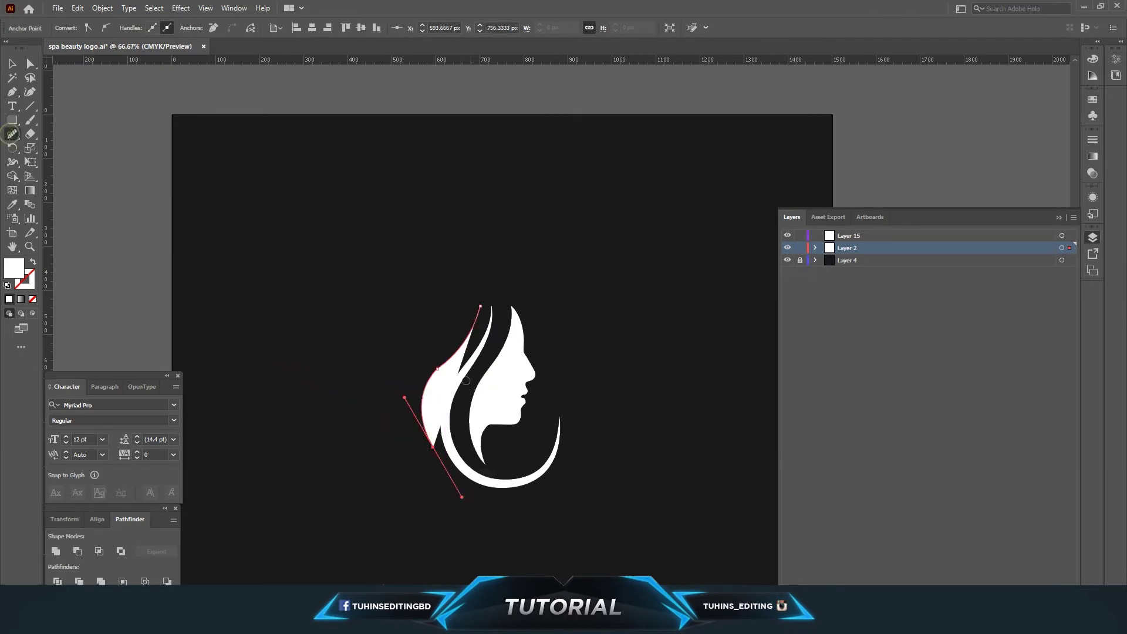
{"action": "left_click_drag", "start_coordinate": [430, 375], "coordinate": [470, 332]}
Step: Copy an existing strand's white stroke onto the new curve and apply Width Profile 1
{"action": "key", "text": "i"}
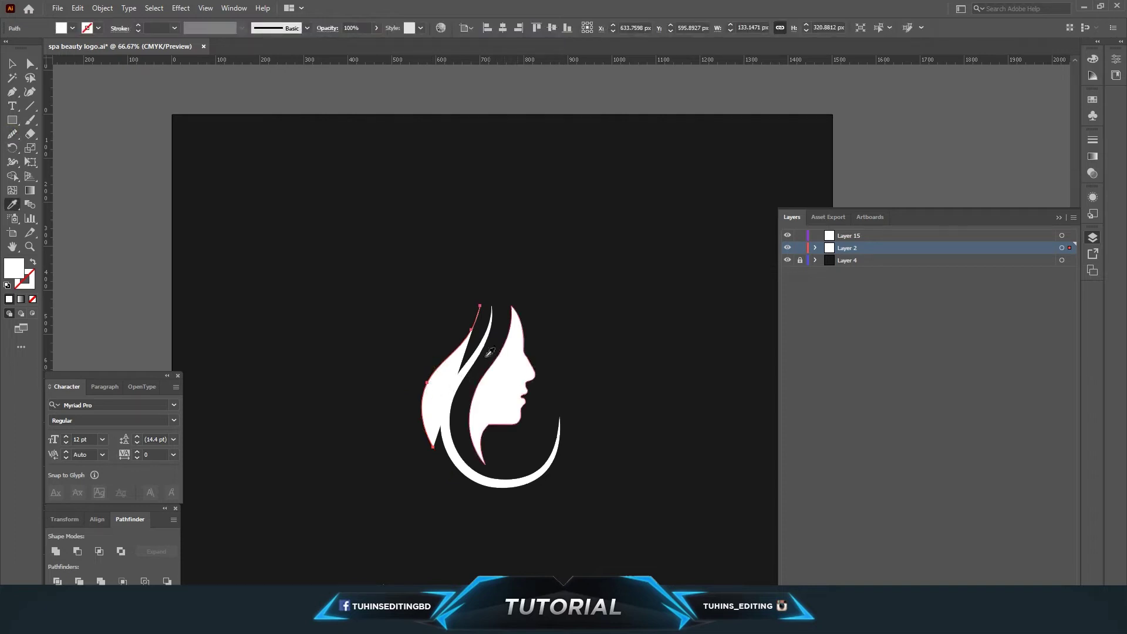
{"action": "left_click", "coordinate": [480, 350]}
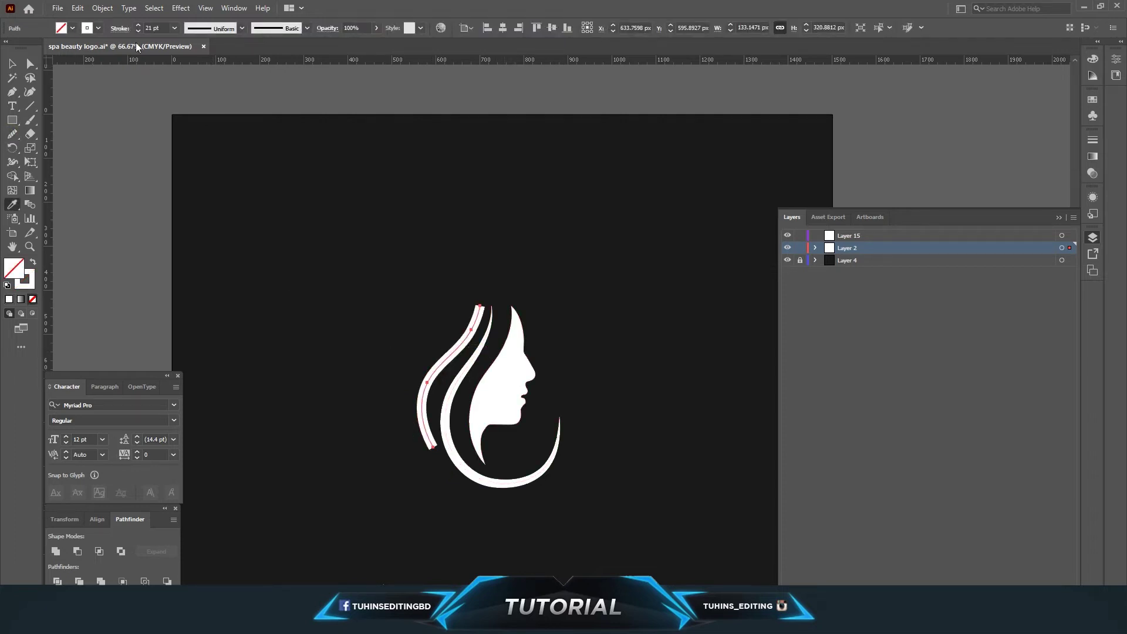
{"action": "left_click", "coordinate": [203, 31]}
{"action": "left_click", "coordinate": [204, 67]}
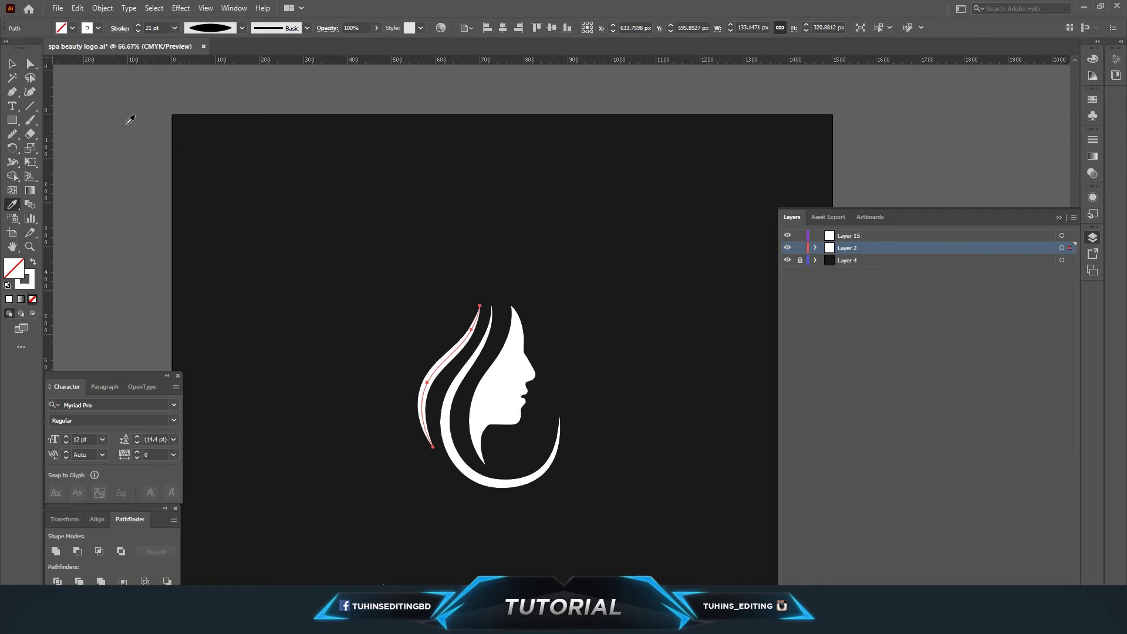
{"action": "left_click", "coordinate": [11, 63]}
{"action": "left_click", "coordinate": [344, 276]}
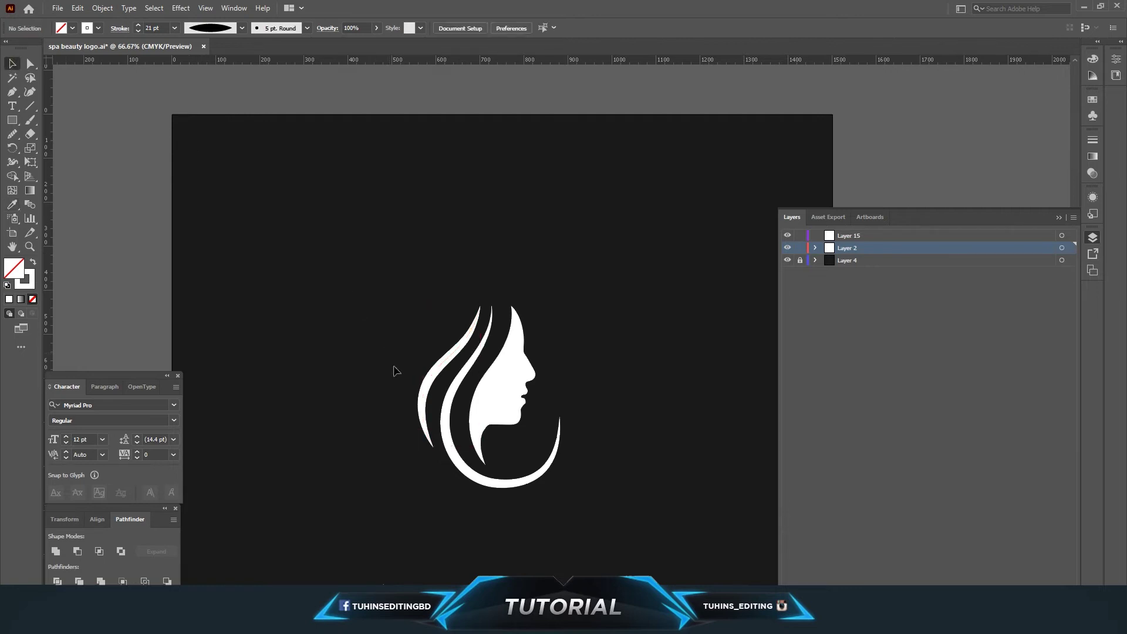
Step: Lower the new strand's stroke weight to 18 pt
{"action": "left_click", "coordinate": [433, 378]}
{"action": "left_click", "coordinate": [155, 29]}
{"action": "key", "text": "Down"}
{"action": "left_click", "coordinate": [406, 258]}
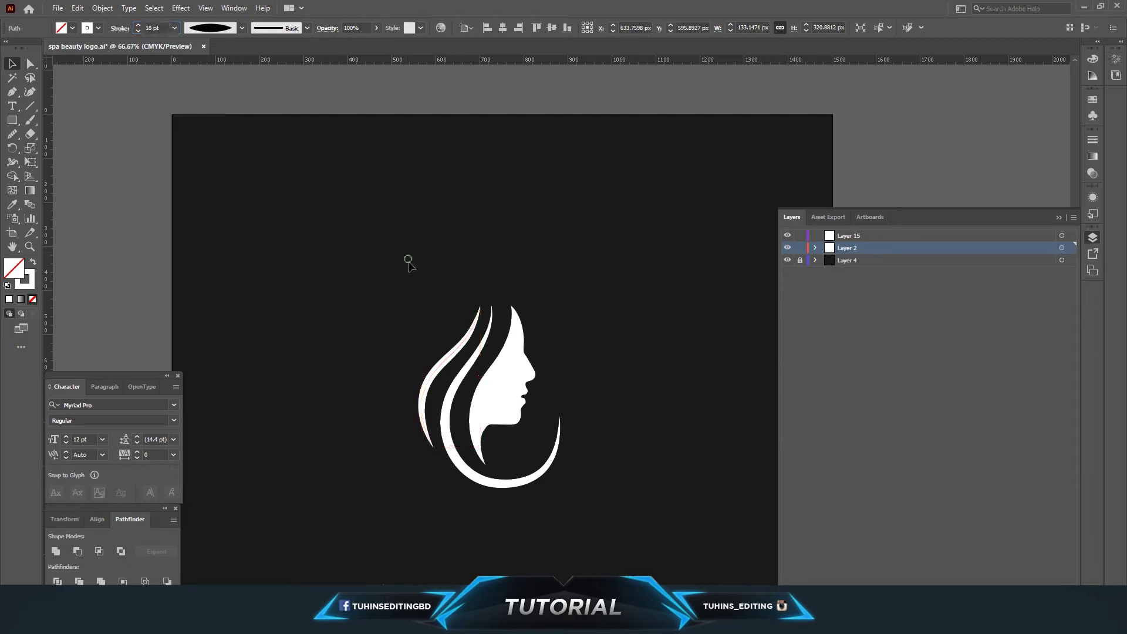
{"action": "left_click", "coordinate": [16, 91]}
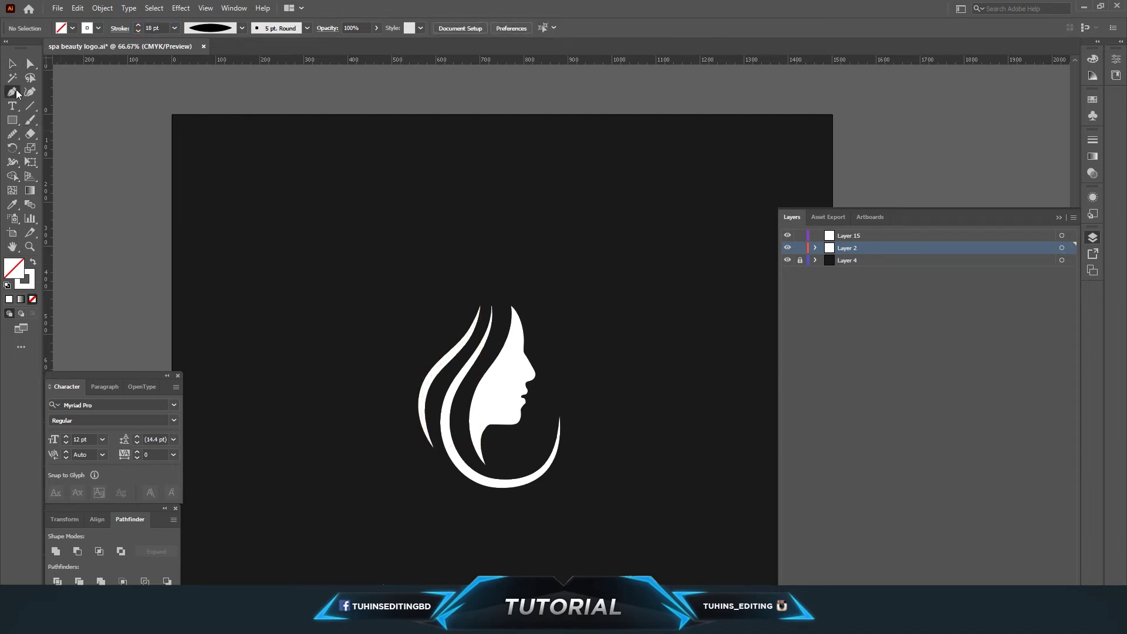
Step: Pen-draw a third hair path sweeping down the profile's outer left side
{"action": "left_click", "coordinate": [469, 306]}
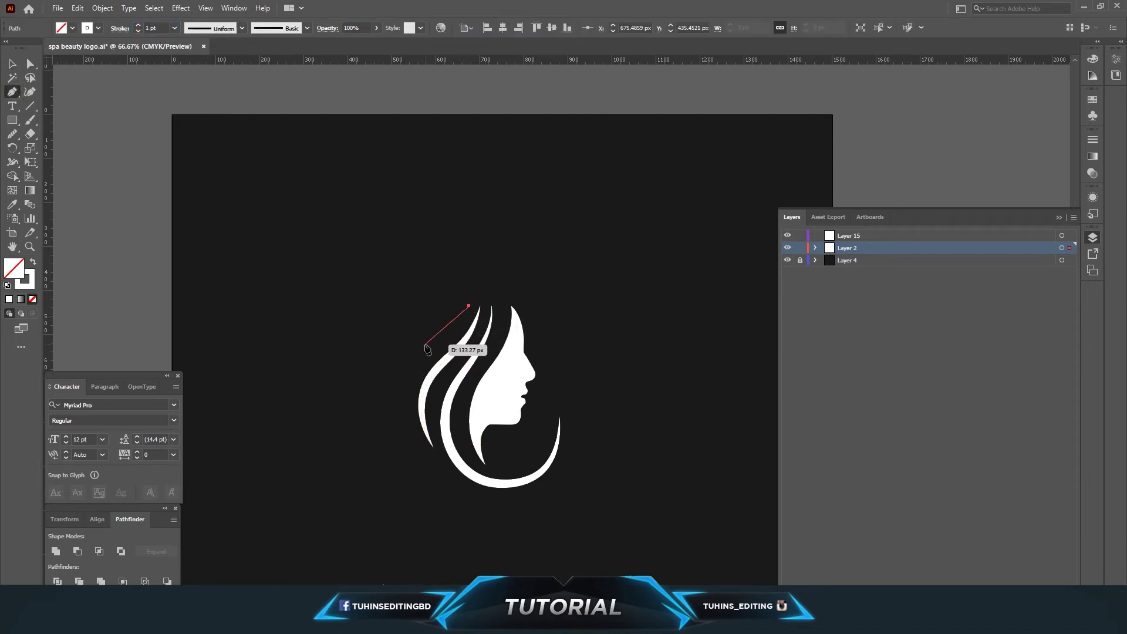
{"action": "left_click_drag", "start_coordinate": [424, 345], "coordinate": [383, 359]}
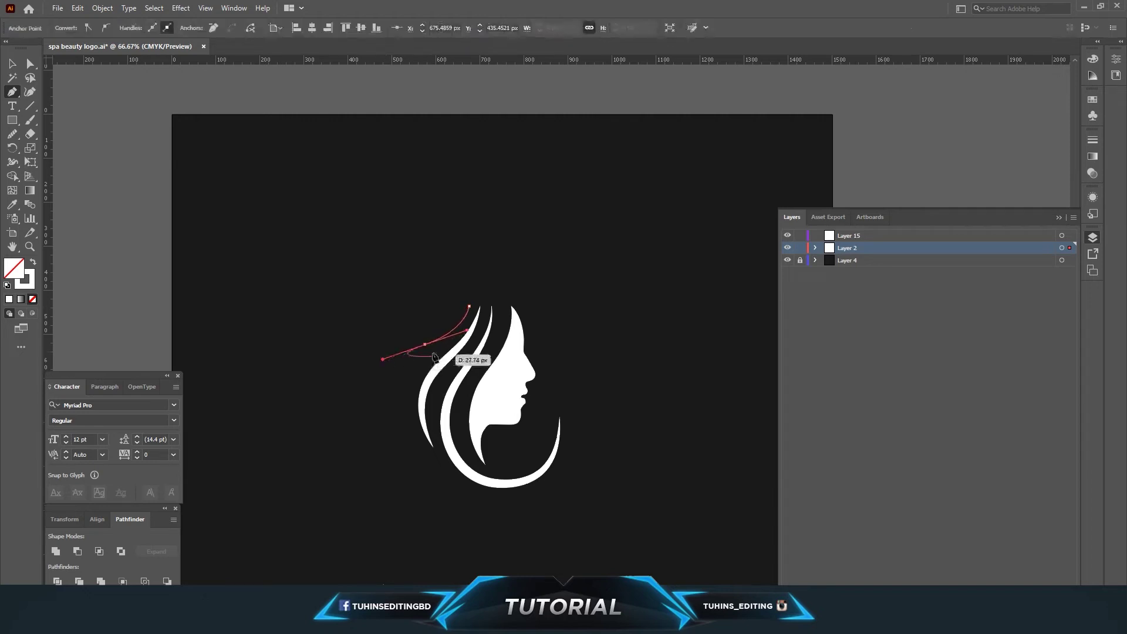
{"action": "left_click_drag", "start_coordinate": [407, 404], "coordinate": [420, 455]}
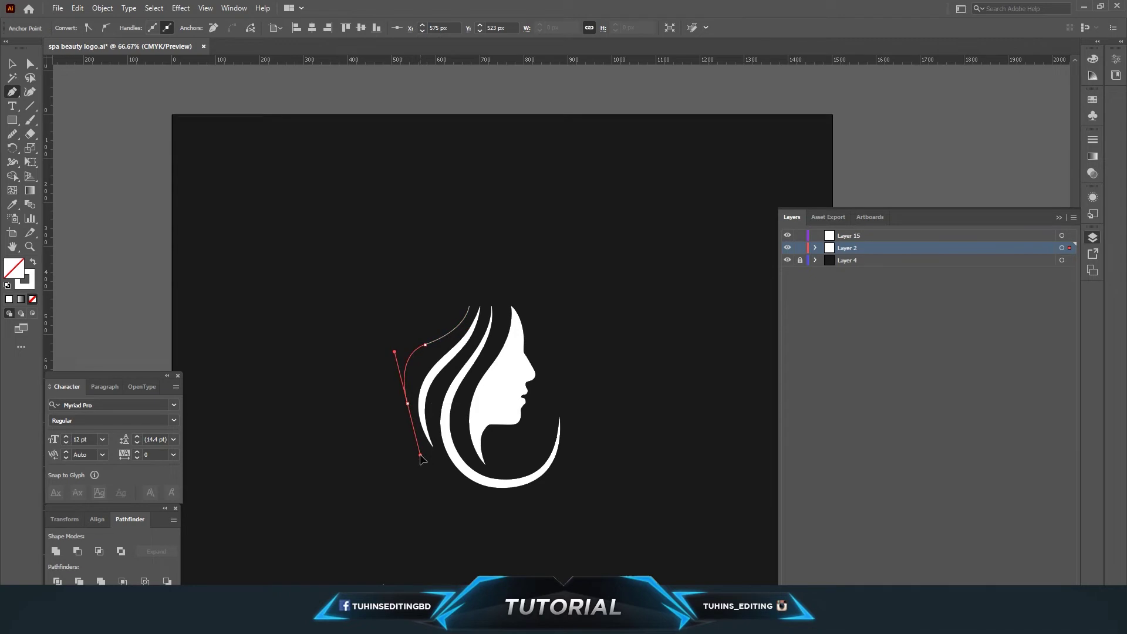
{"action": "key", "text": "v"}
{"action": "left_click", "coordinate": [370, 156]}
{"action": "left_click", "coordinate": [437, 337]}
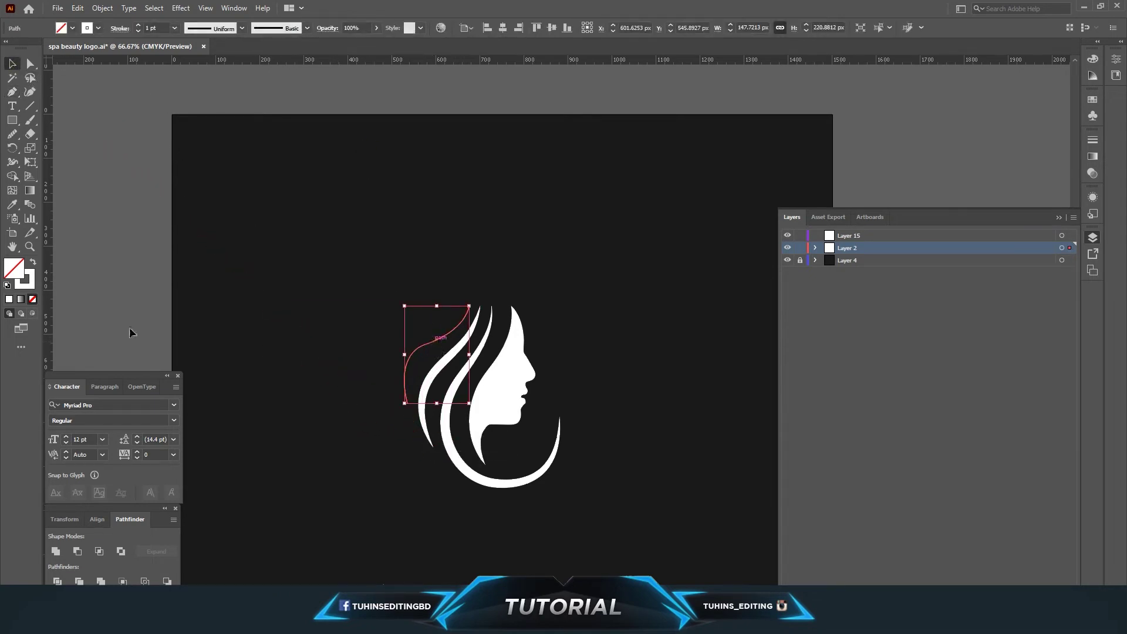
Step: Apply the tapering width profile to the new path and set its stroke to 18 pt
{"action": "left_click", "coordinate": [199, 31]}
{"action": "left_click", "coordinate": [198, 70]}
{"action": "left_click", "coordinate": [351, 254]}
{"action": "left_click", "coordinate": [428, 347]}
{"action": "type", "text": "13"}
{"action": "key", "text": "Return"}
{"action": "key", "text": "Up"}
{"action": "key", "text": "Up"}
{"action": "key", "text": "Up"}
{"action": "left_click", "coordinate": [467, 232]}
{"action": "left_click", "coordinate": [405, 335]}
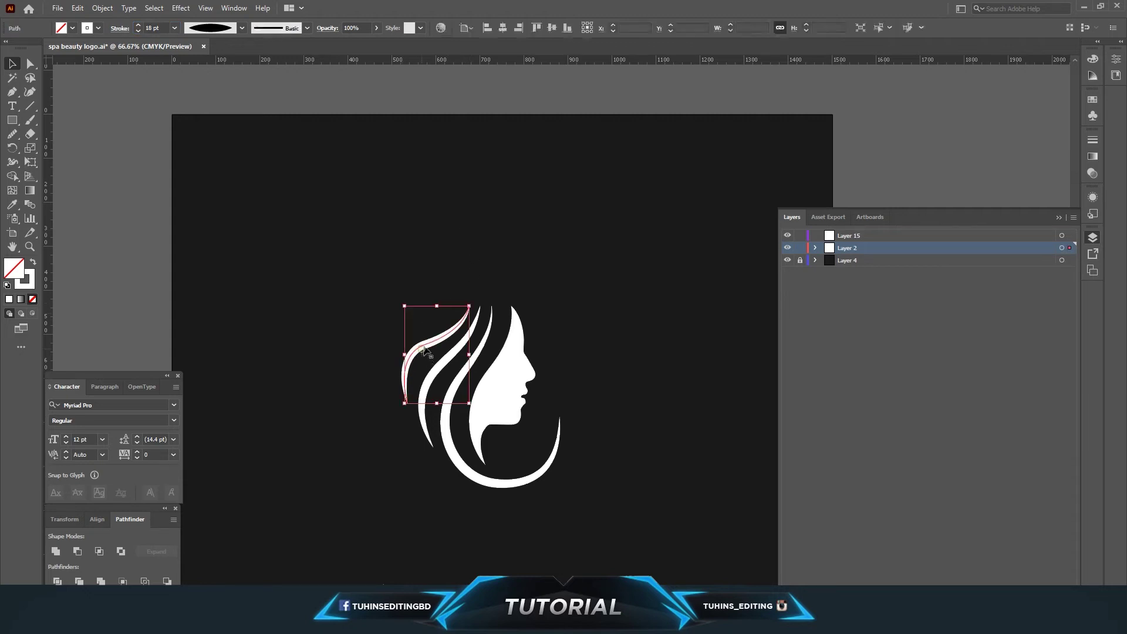
Step: Adjust the strand's bottom and top anchors with Direct Selection
{"action": "left_click", "coordinate": [13, 136]}
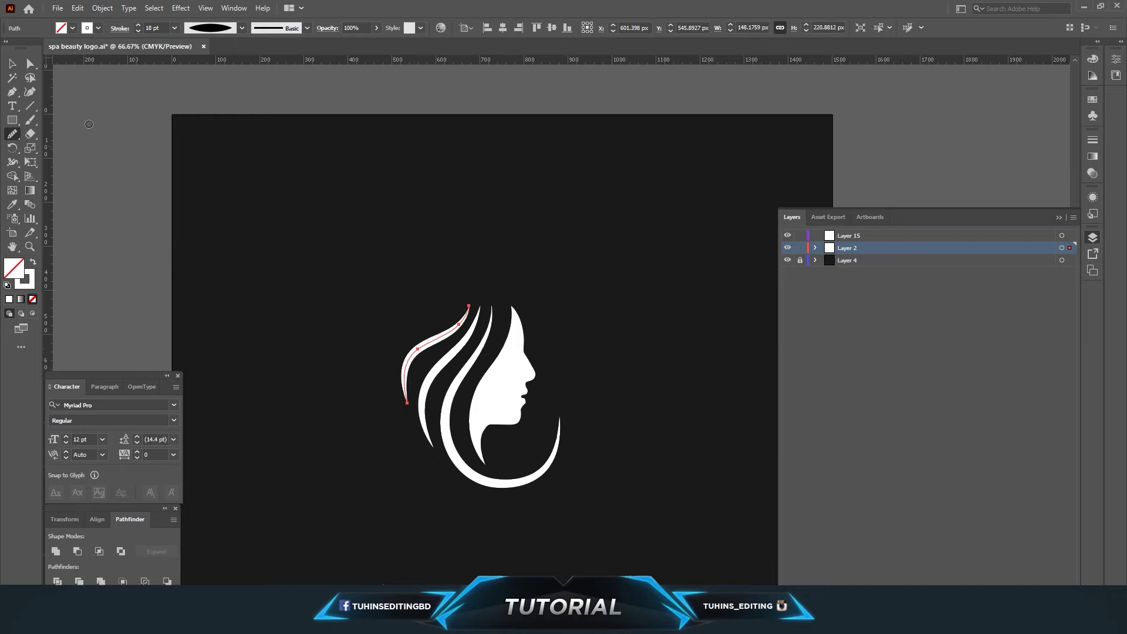
{"action": "left_click", "coordinate": [30, 64]}
{"action": "left_click", "coordinate": [115, 115]}
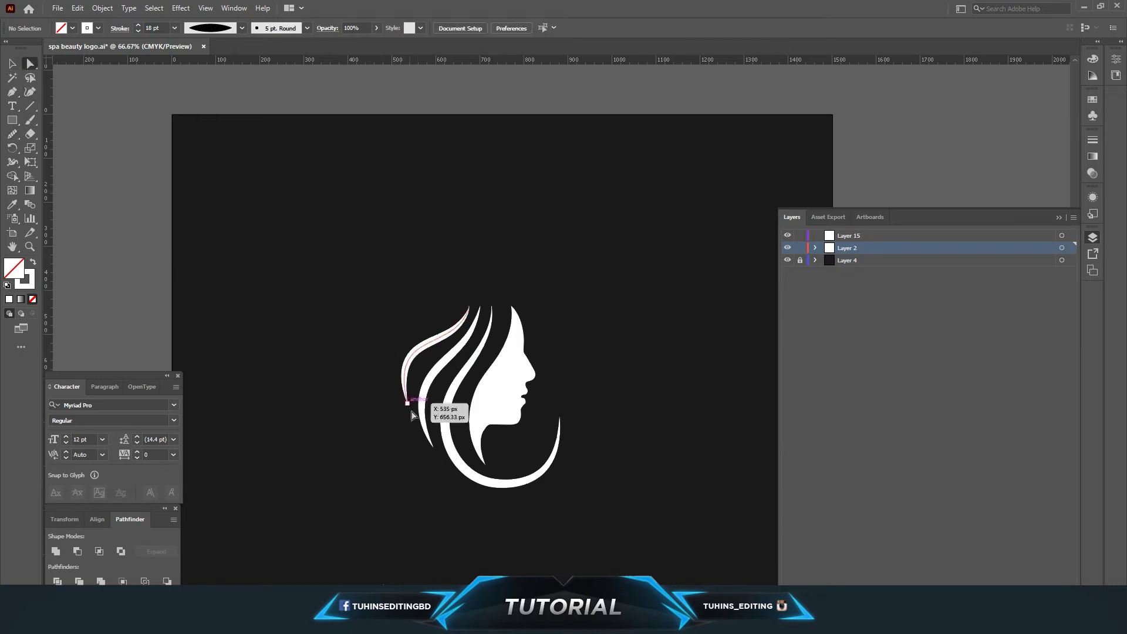
{"action": "left_click_drag", "start_coordinate": [408, 405], "coordinate": [411, 414]}
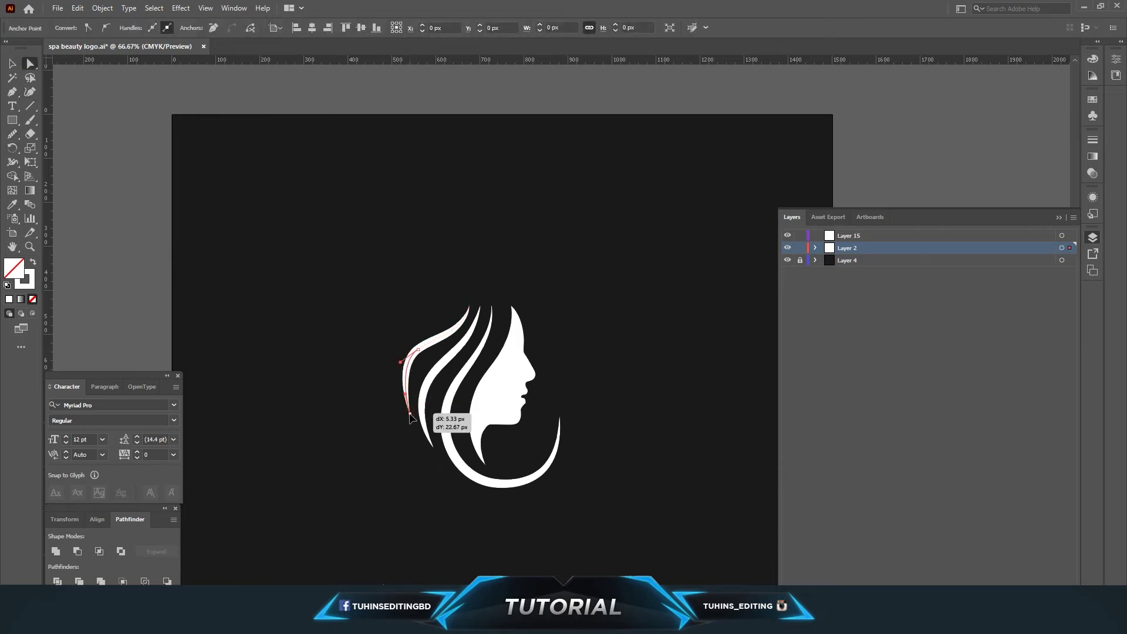
{"action": "left_click_drag", "start_coordinate": [419, 348], "coordinate": [422, 355]}
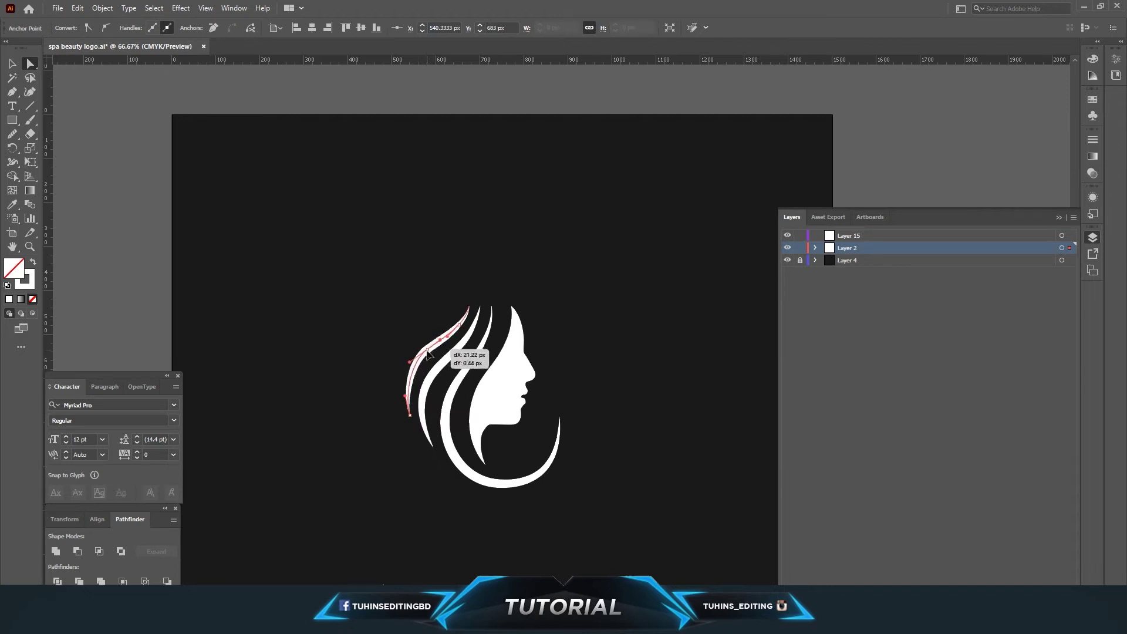
{"action": "left_click", "coordinate": [386, 329]}
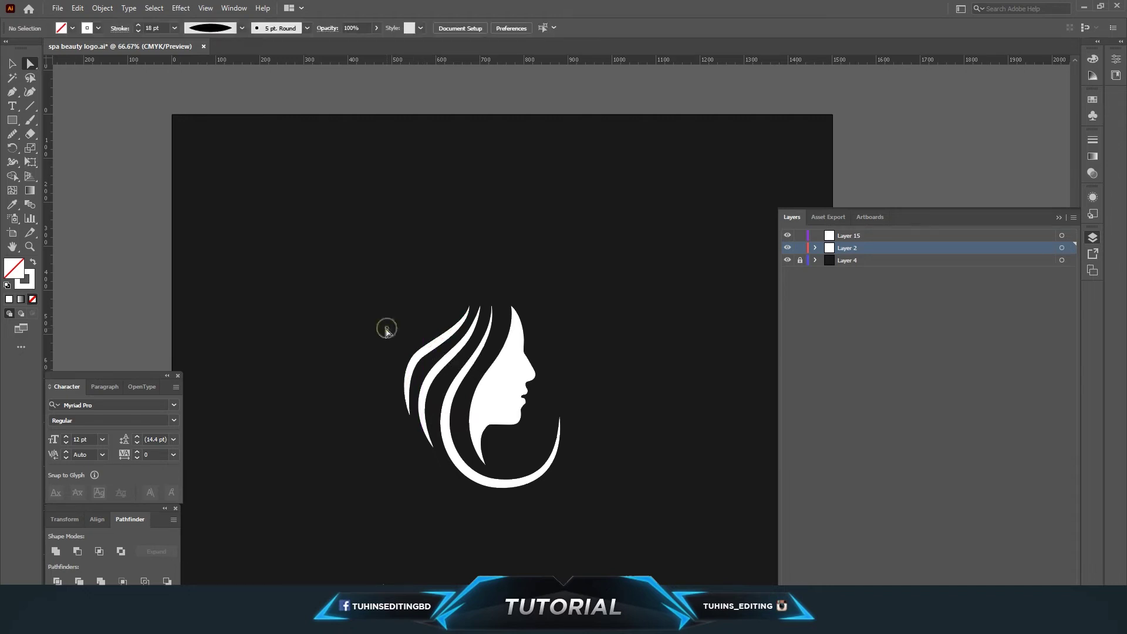
Step: Redraw the strand's top and left edge smoothly with the Pencil, then deselect
{"action": "key", "text": "v"}
{"action": "left_click", "coordinate": [440, 340]}
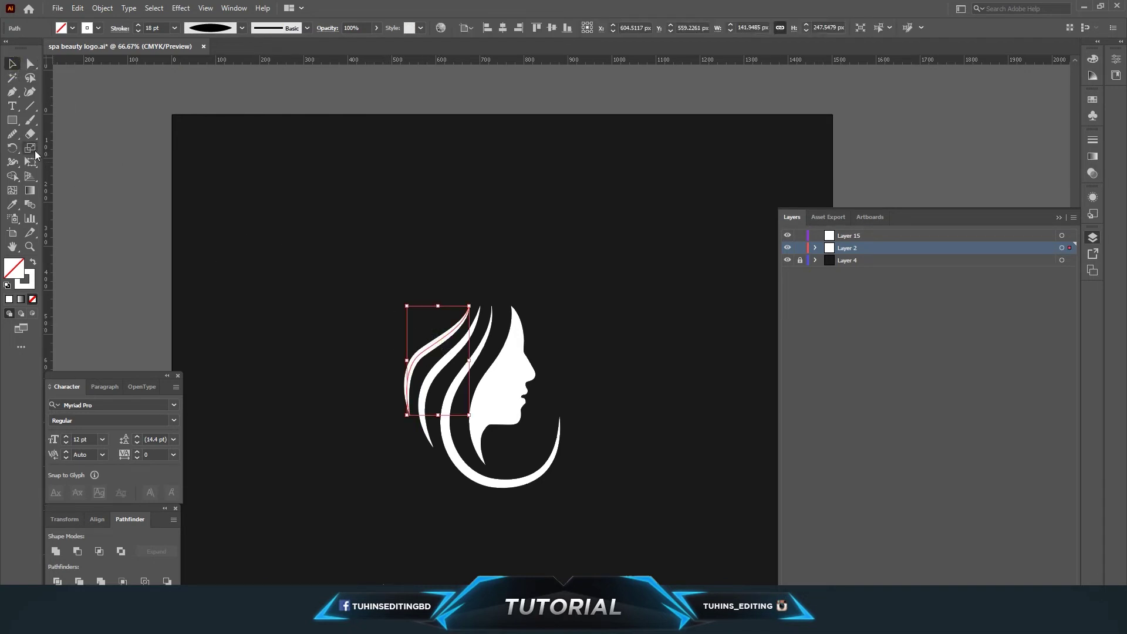
{"action": "key", "text": "n"}
{"action": "left_click_drag", "start_coordinate": [456, 326], "coordinate": [468, 307]}
{"action": "left_click_drag", "start_coordinate": [416, 360], "coordinate": [409, 386]}
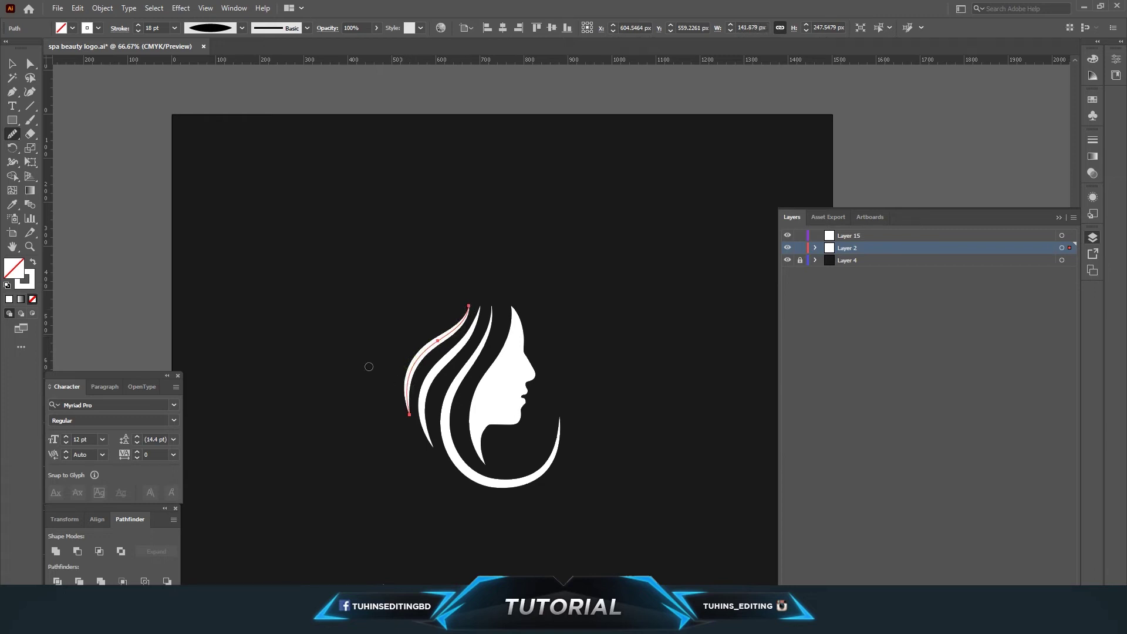
{"action": "left_click", "coordinate": [12, 64]}
{"action": "left_click", "coordinate": [310, 126]}
{"action": "left_click", "coordinate": [453, 339]}
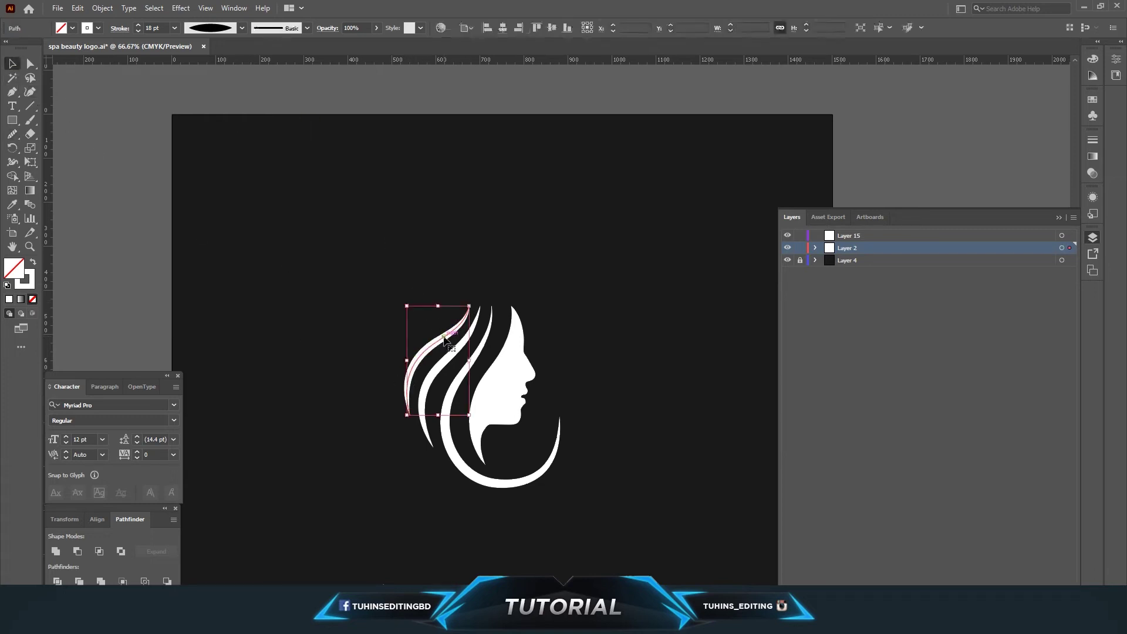
{"action": "left_click", "coordinate": [599, 348]}
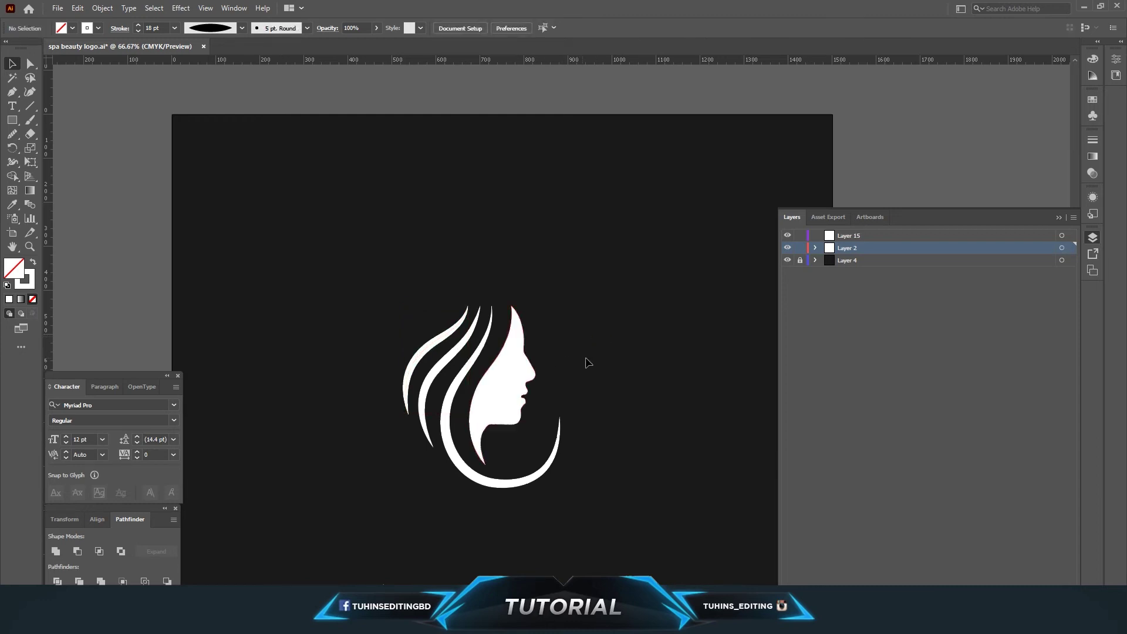
{"action": "scroll", "coordinate": [581, 364], "scroll_direction": "down", "scroll_amount": 3}
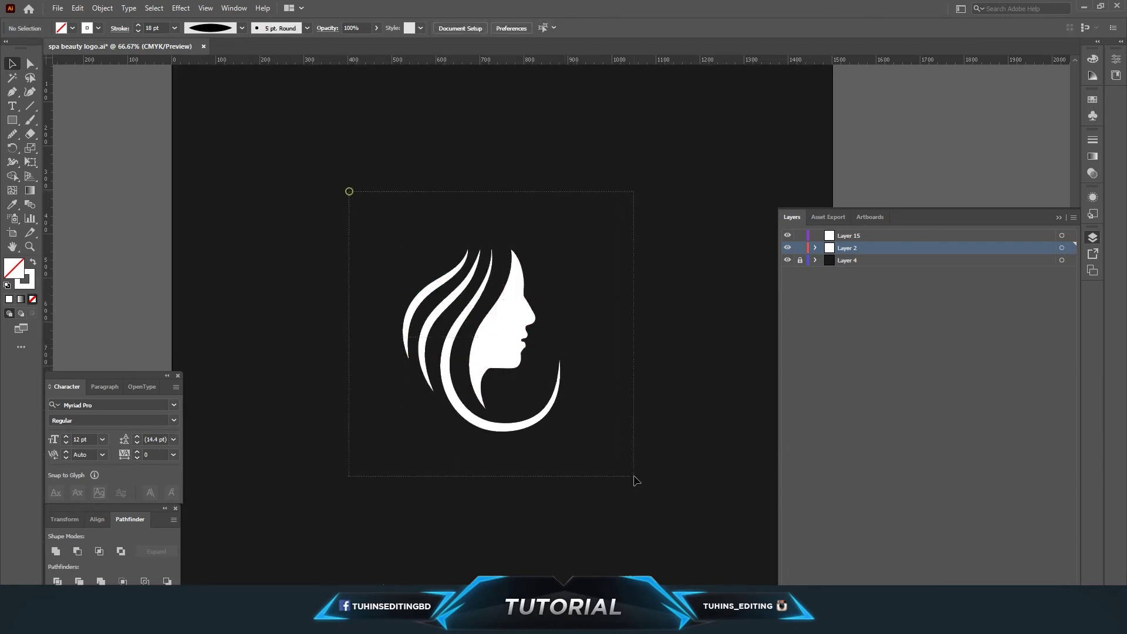
Step: Convert the hair strands' strokes into filled outline shapes
{"action": "left_click_drag", "start_coordinate": [349, 191], "coordinate": [634, 477]}
{"action": "left_click", "coordinate": [607, 388]}
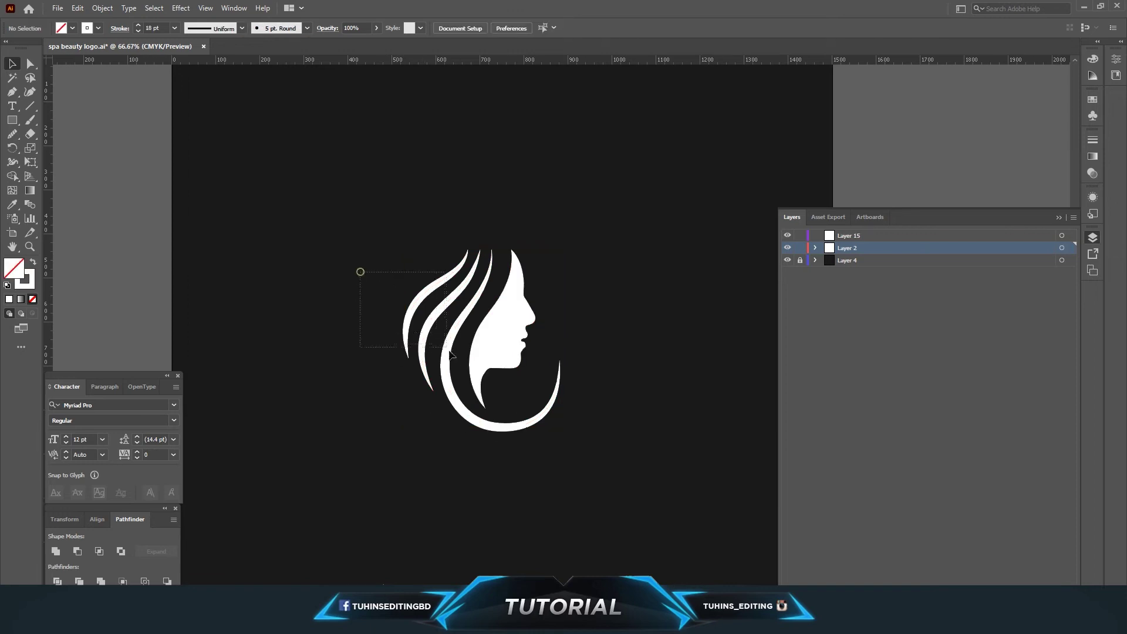
{"action": "left_click_drag", "start_coordinate": [359, 270], "coordinate": [452, 358]}
{"action": "left_click", "coordinate": [102, 8]}
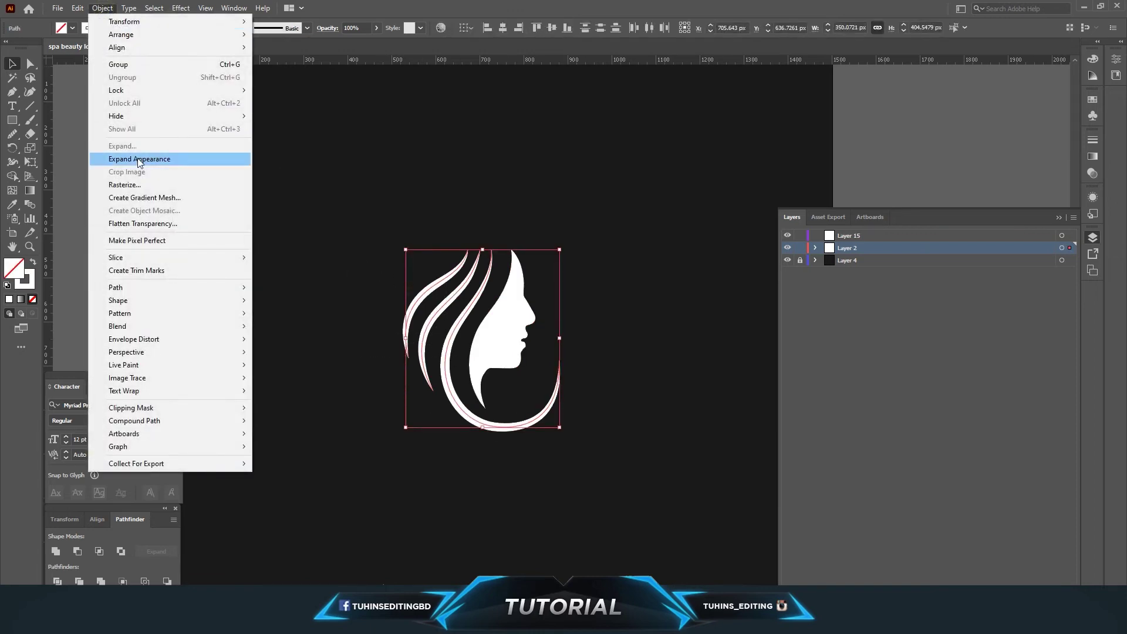
{"action": "left_click", "coordinate": [139, 155]}
{"action": "left_click", "coordinate": [343, 327]}
Step: Fill the whole logo with a gradient running from dark brown to tan
{"action": "left_click_drag", "start_coordinate": [345, 209], "coordinate": [580, 474]}
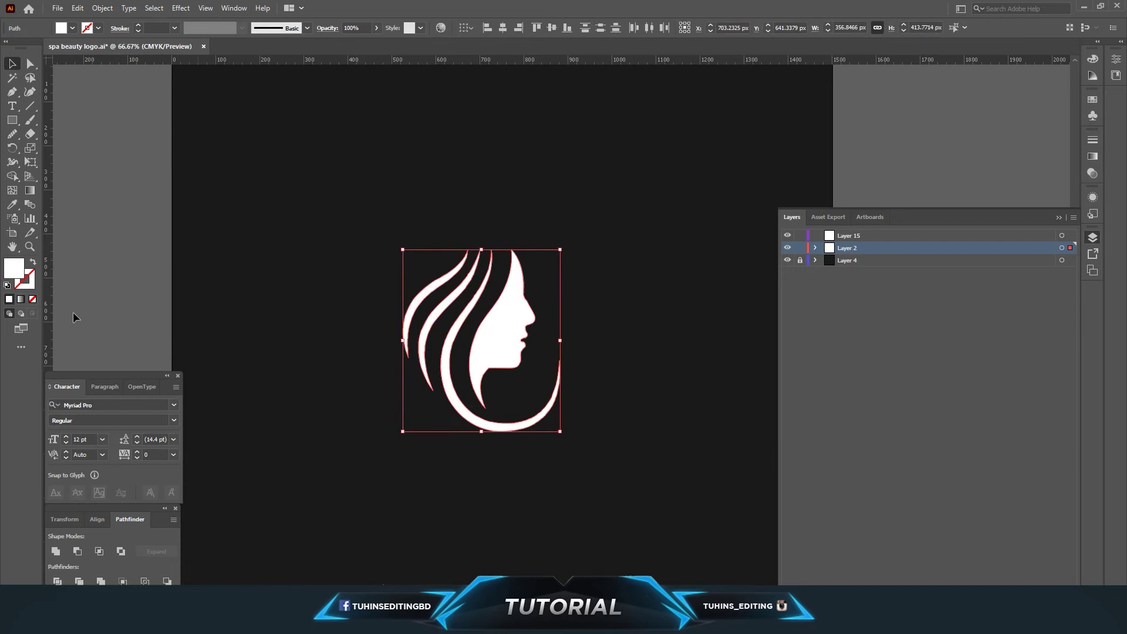
{"action": "left_click", "coordinate": [20, 300]}
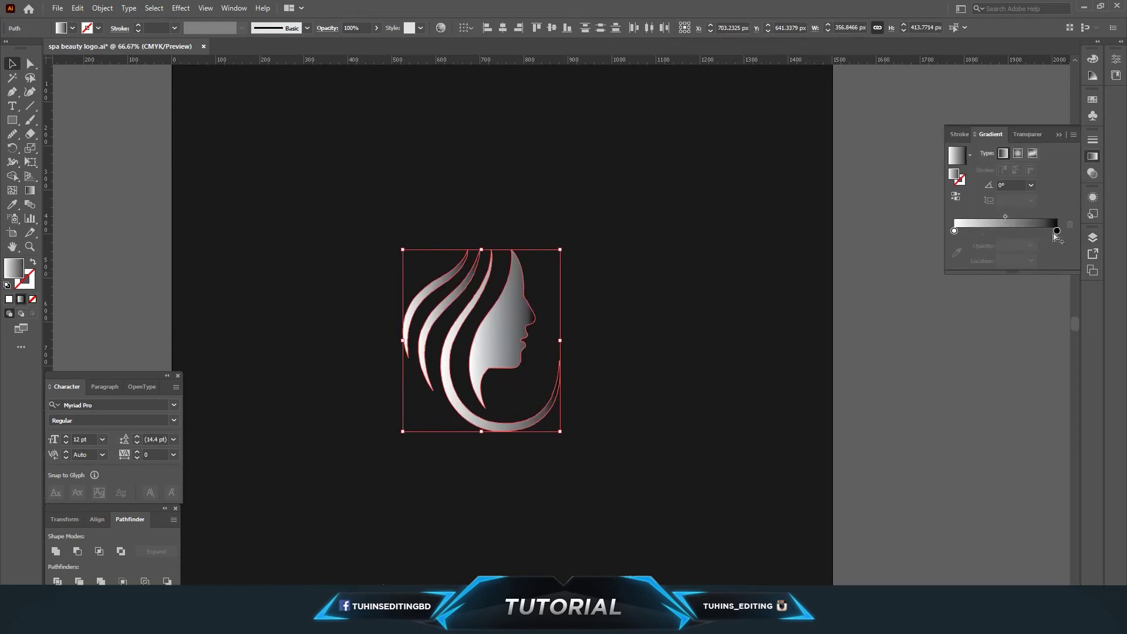
{"action": "double_click", "coordinate": [1057, 231]}
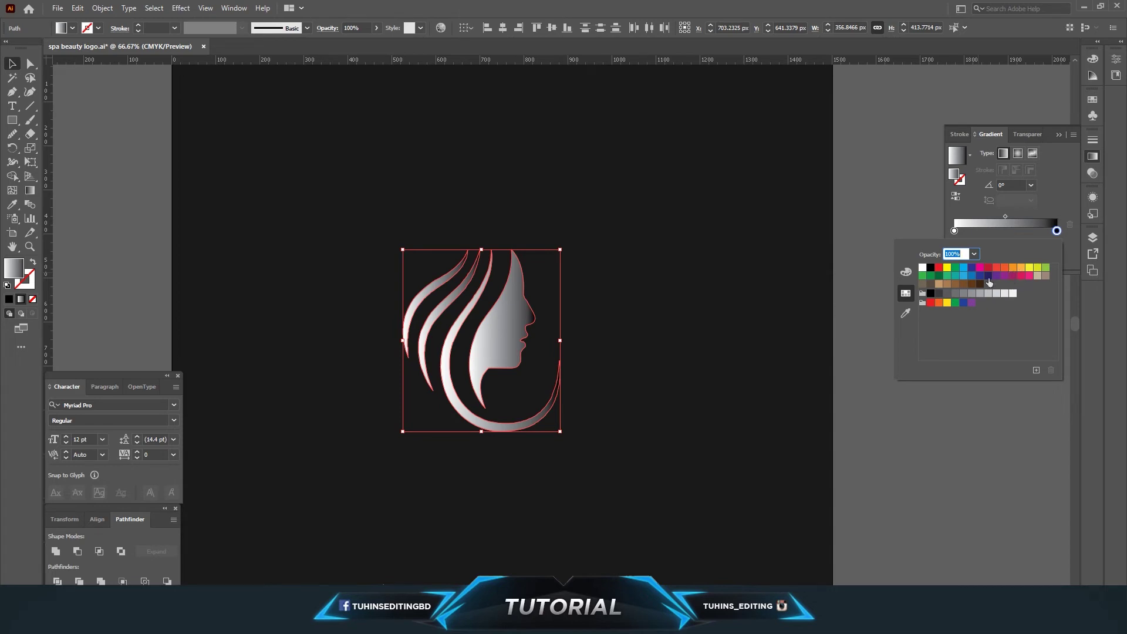
{"action": "left_click", "coordinate": [948, 284]}
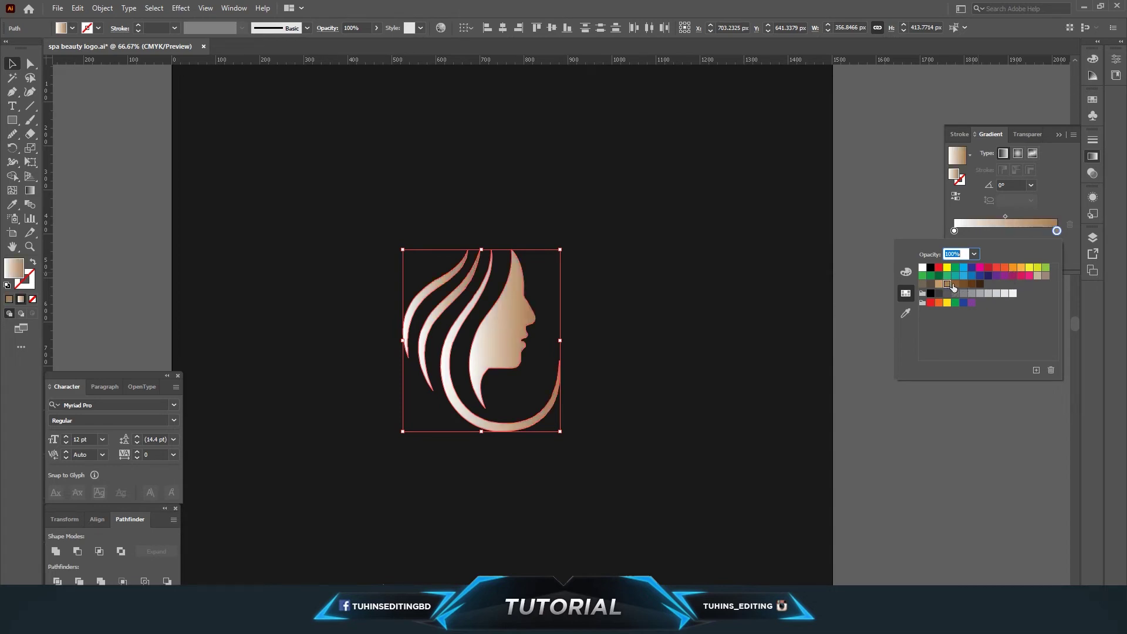
{"action": "left_click", "coordinate": [954, 284]}
{"action": "left_click", "coordinate": [954, 230]}
{"action": "double_click", "coordinate": [953, 230]}
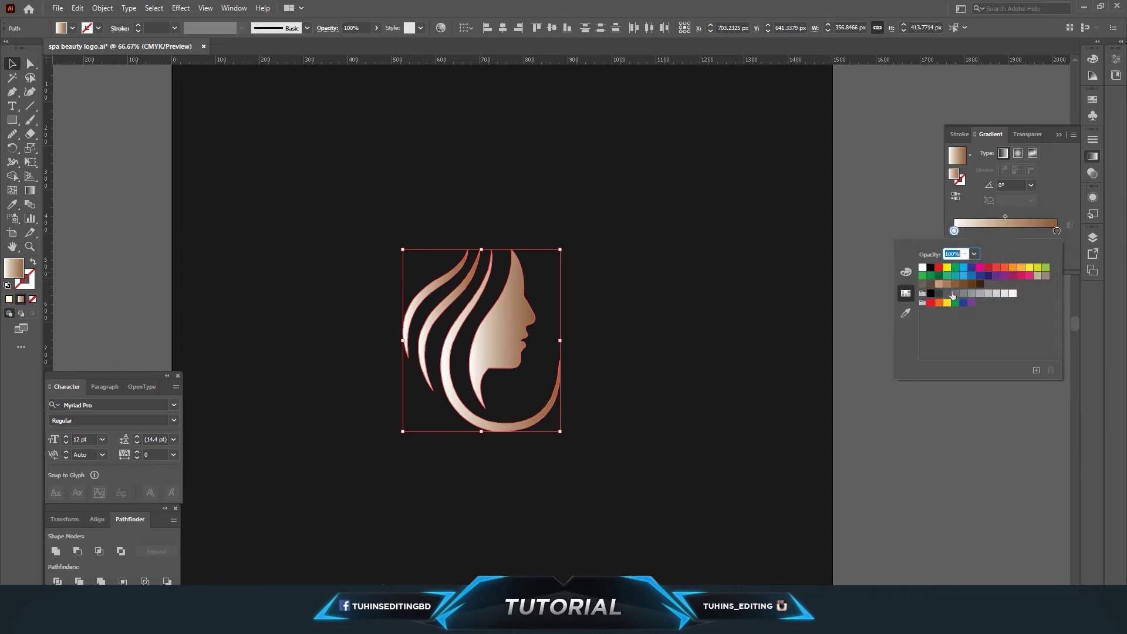
{"action": "left_click", "coordinate": [939, 284]}
{"action": "left_click", "coordinate": [680, 301]}
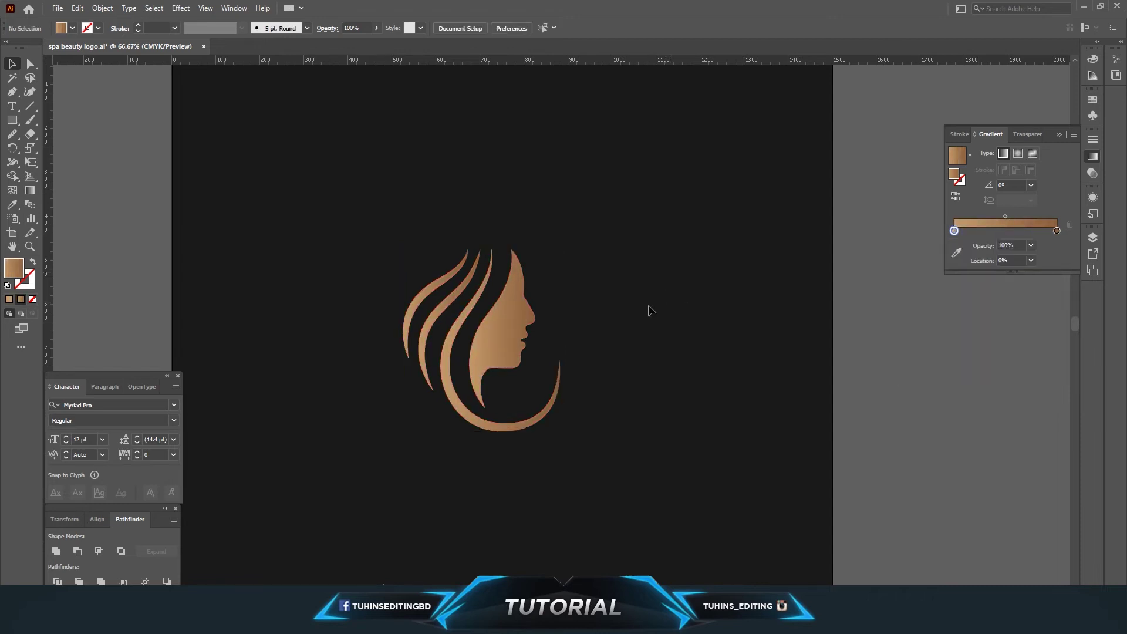
Step: Set the logo's gradient angle to -90° and zoom out to the artboard
{"action": "left_click_drag", "start_coordinate": [337, 202], "coordinate": [605, 468]}
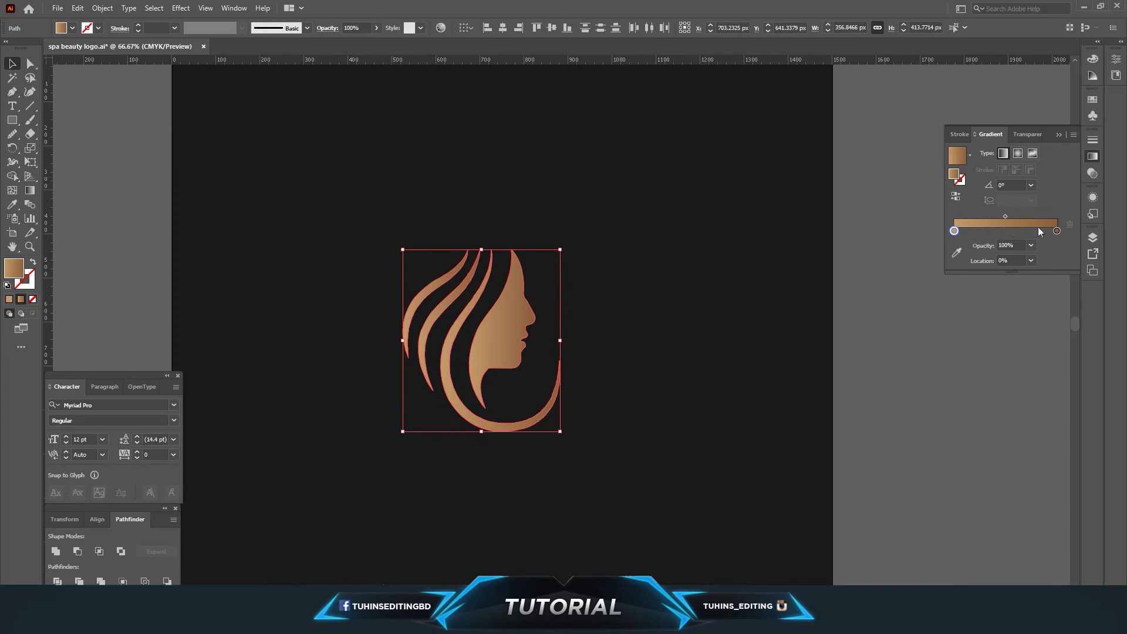
{"action": "left_click", "coordinate": [1032, 185]}
{"action": "left_click", "coordinate": [1042, 361]}
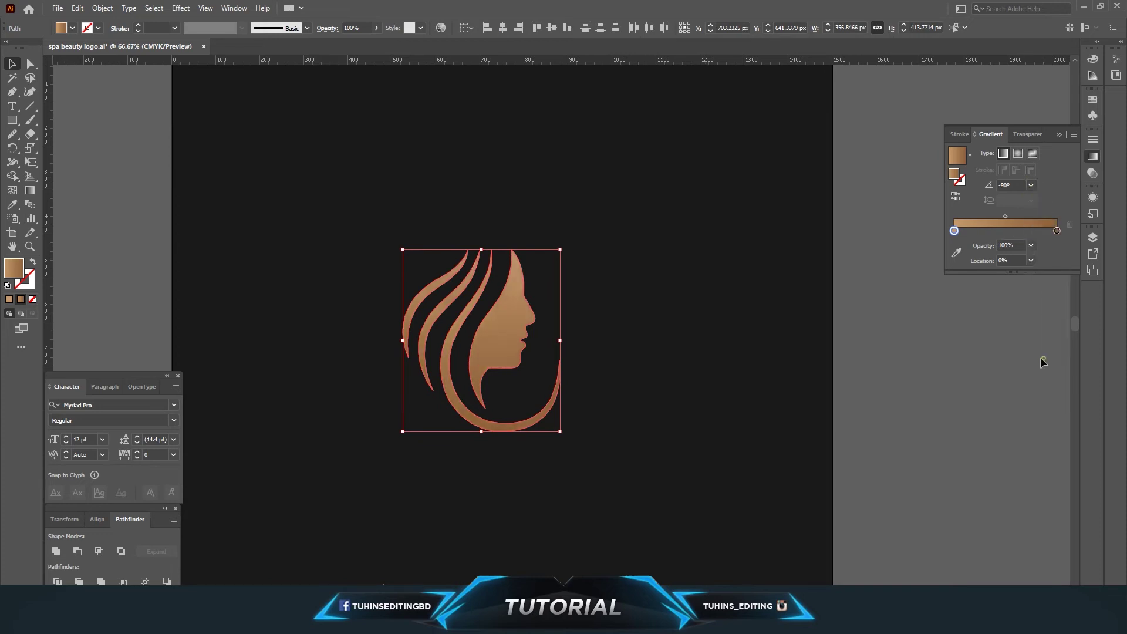
{"action": "left_click", "coordinate": [675, 336]}
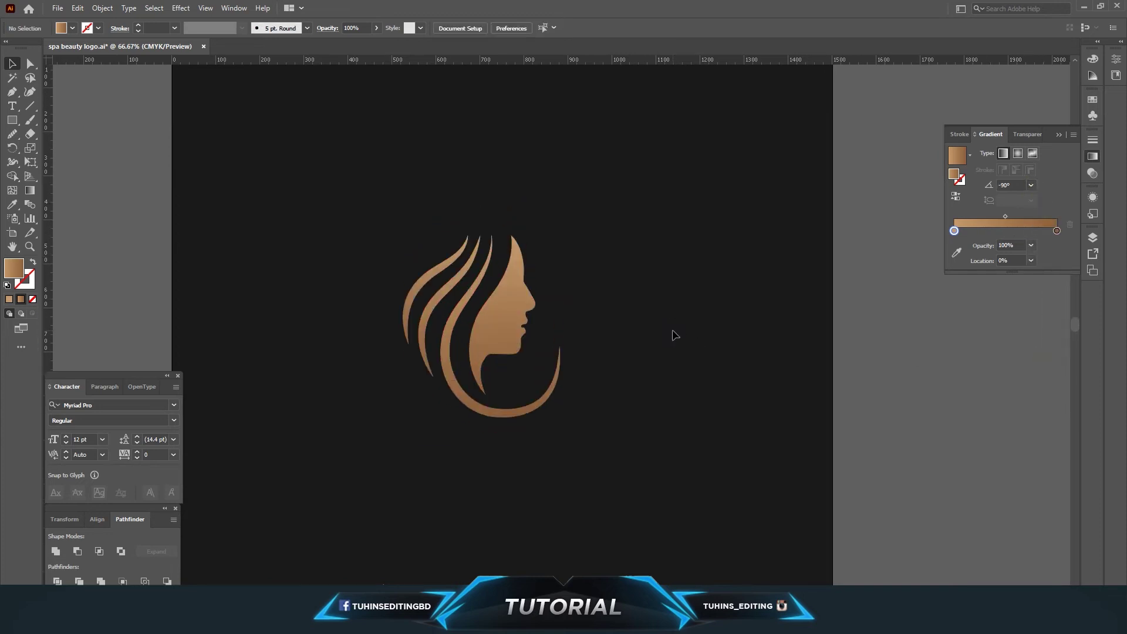
{"action": "key", "text": "ctrl+minus"}
{"action": "key", "text": "ctrl+minus"}
{"action": "key", "text": "ctrl+minus"}
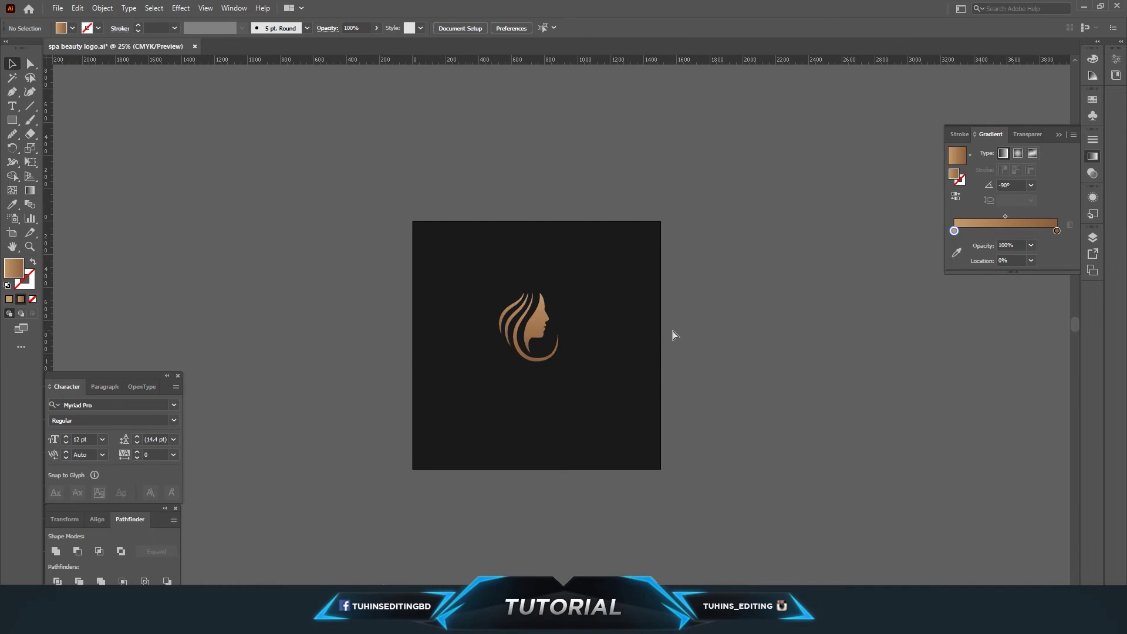
Step: Pen-draw a curved crescent shape to the right of the face
{"action": "key", "text": "ctrl+plus"}
{"action": "key", "text": "ctrl+plus"}
{"action": "key", "text": "ctrl+plus"}
{"action": "key", "text": "ctrl+plus"}
{"action": "key", "text": "ctrl+plus"}
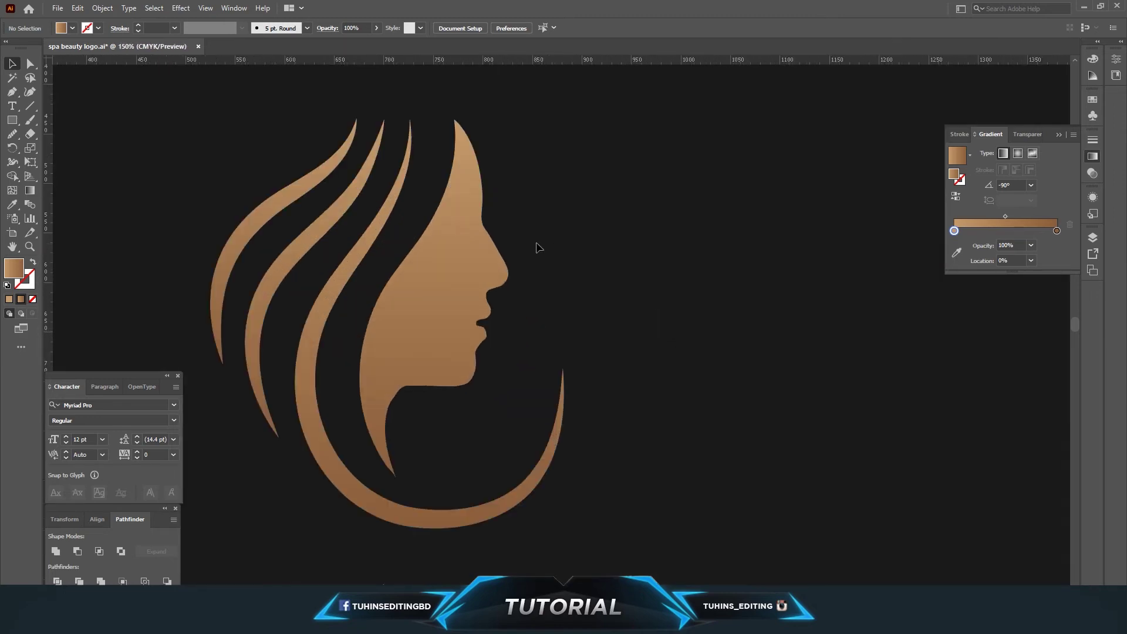
{"action": "right_click", "coordinate": [12, 119]}
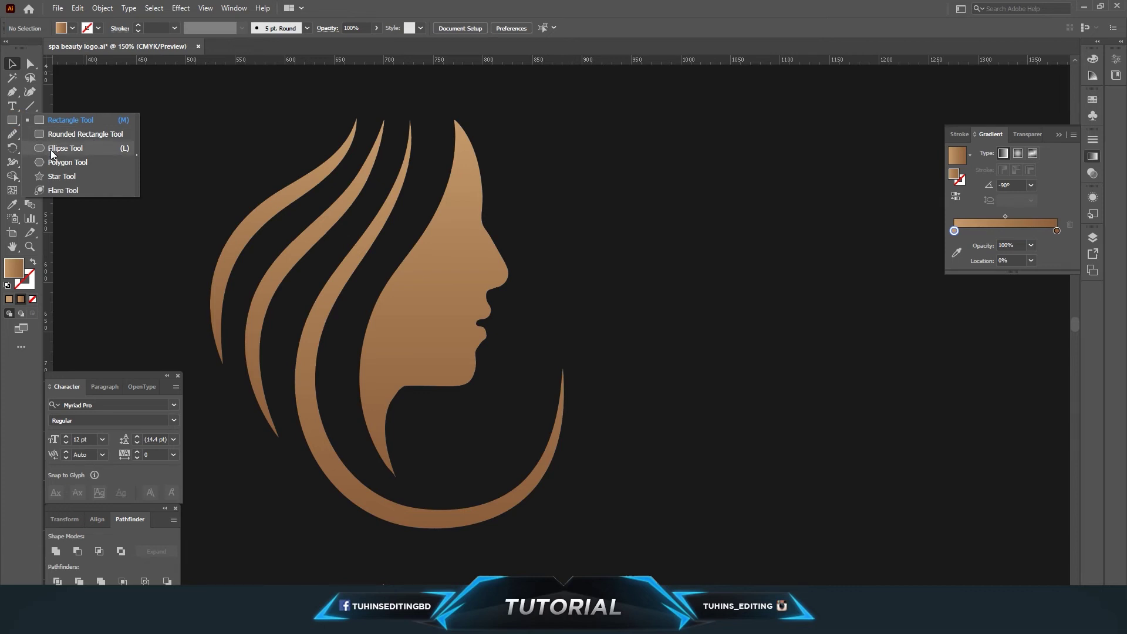
{"action": "key", "text": "p"}
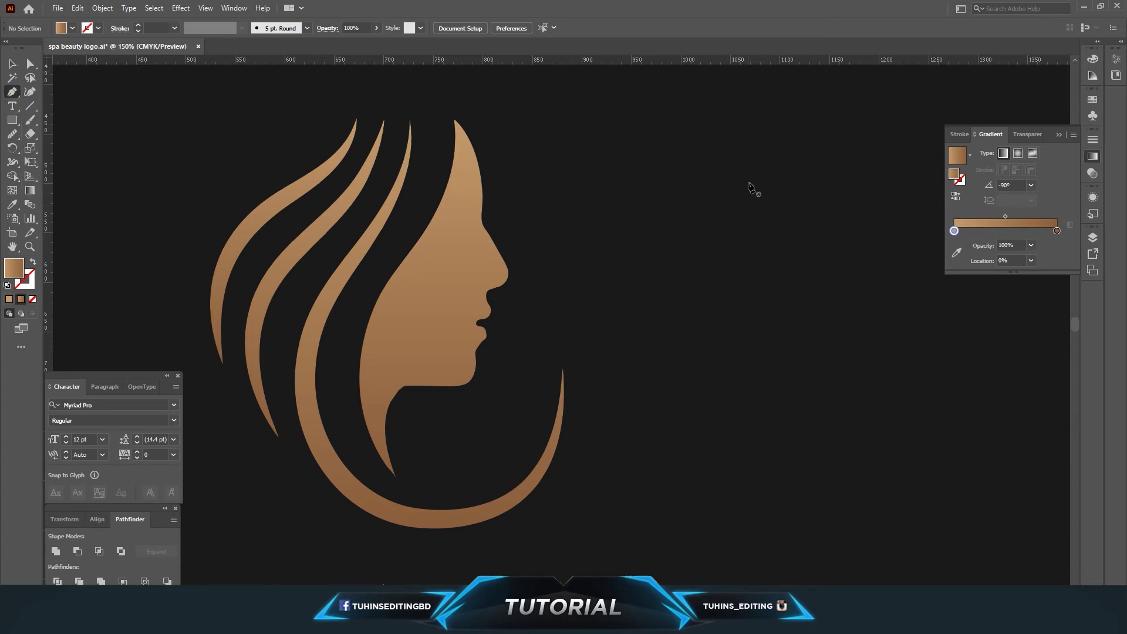
{"action": "left_click", "coordinate": [748, 183]}
{"action": "left_click", "coordinate": [748, 343]}
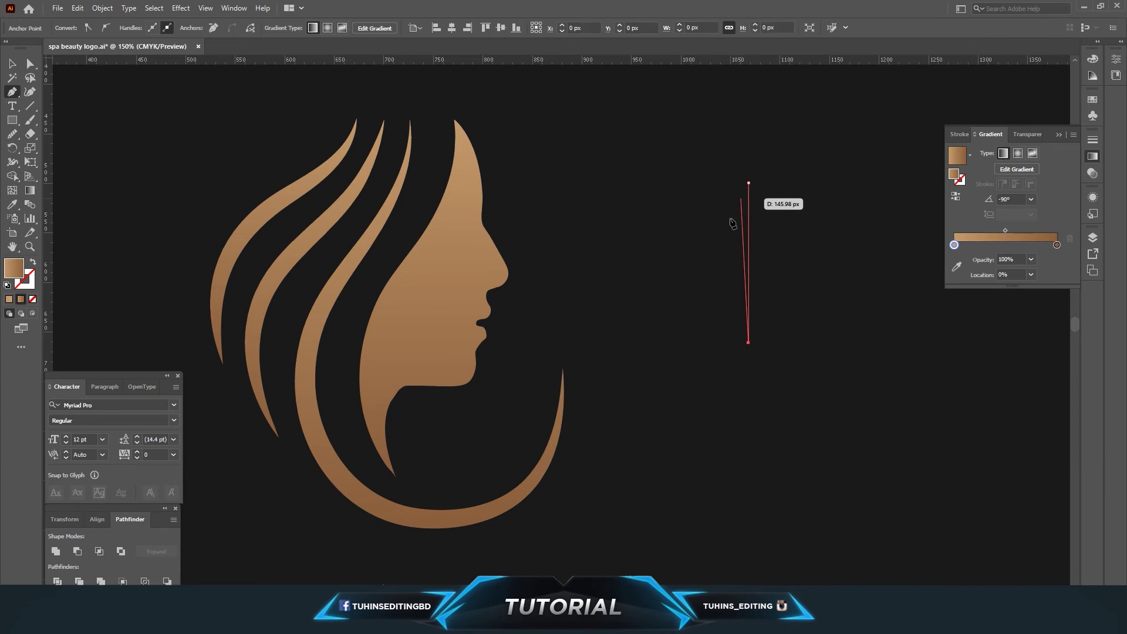
{"action": "mouse_move", "coordinate": [749, 183]}
{"action": "left_mouse_down"}
{"action": "mouse_move", "coordinate": [851, 106]}
{"action": "mouse_move", "coordinate": [841, 95]}
{"action": "left_mouse_up"}
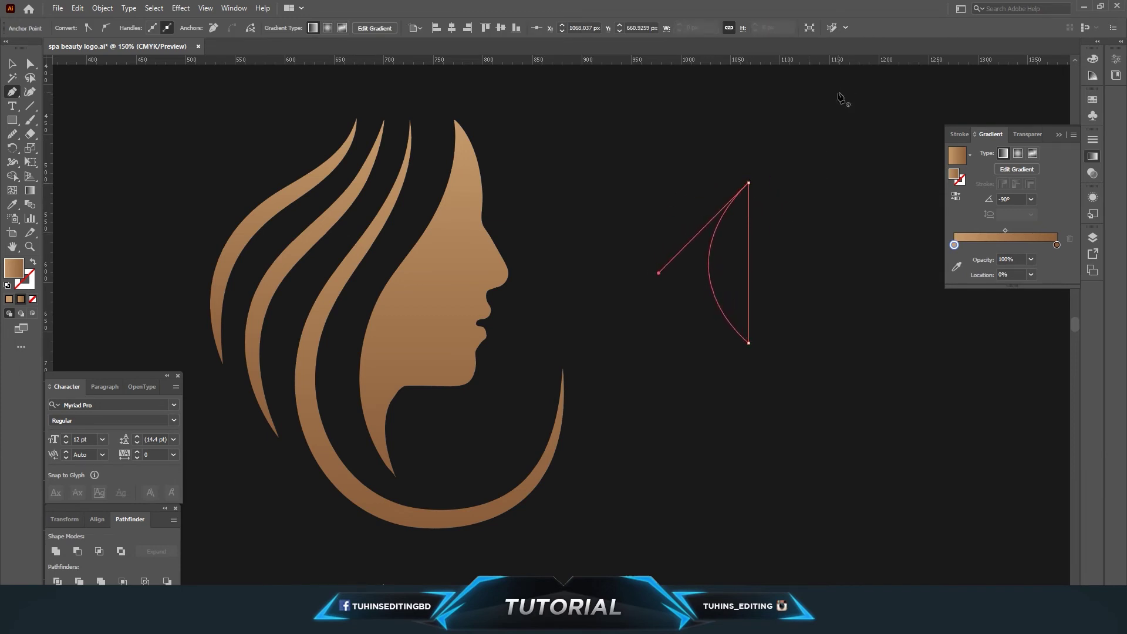
{"action": "left_click_drag", "start_coordinate": [840, 94], "coordinate": [843, 100]}
Step: Duplicate the crescent and reflect the copy across the vertical axis
{"action": "key", "text": "v"}
{"action": "left_click", "coordinate": [674, 374]}
{"action": "mouse_move", "coordinate": [730, 298]}
{"action": "left_mouse_down"}
{"action": "mouse_move", "coordinate": [819, 283]}
{"action": "mouse_move", "coordinate": [744, 269]}
{"action": "mouse_move", "coordinate": [795, 286]}
{"action": "left_mouse_up"}
{"action": "left_click", "coordinate": [764, 284]}
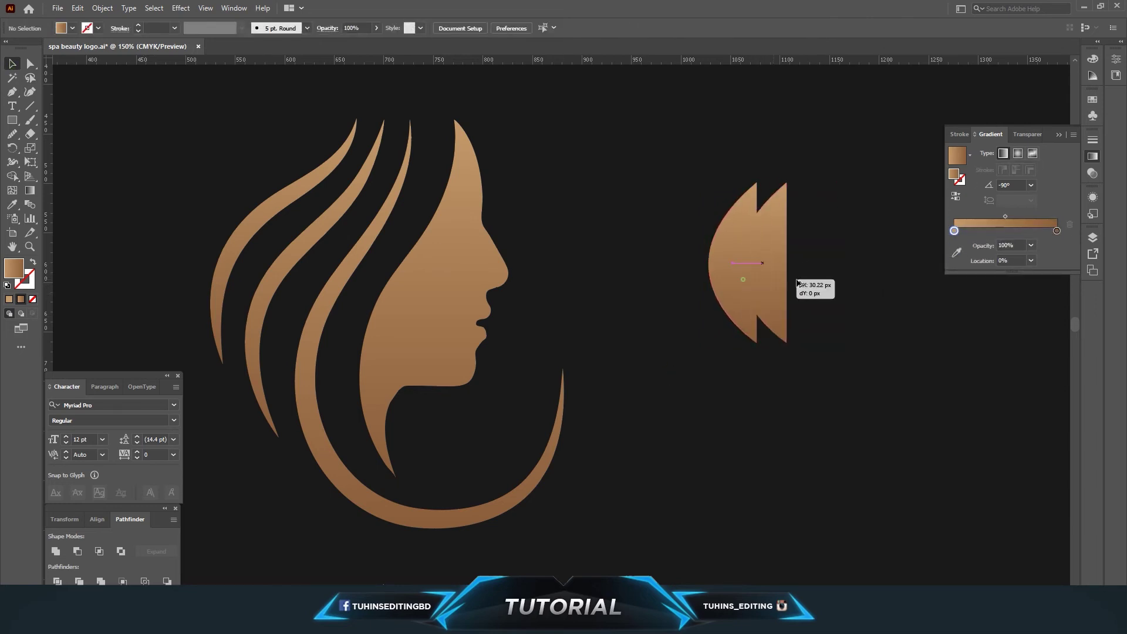
{"action": "left_click", "coordinate": [103, 8]}
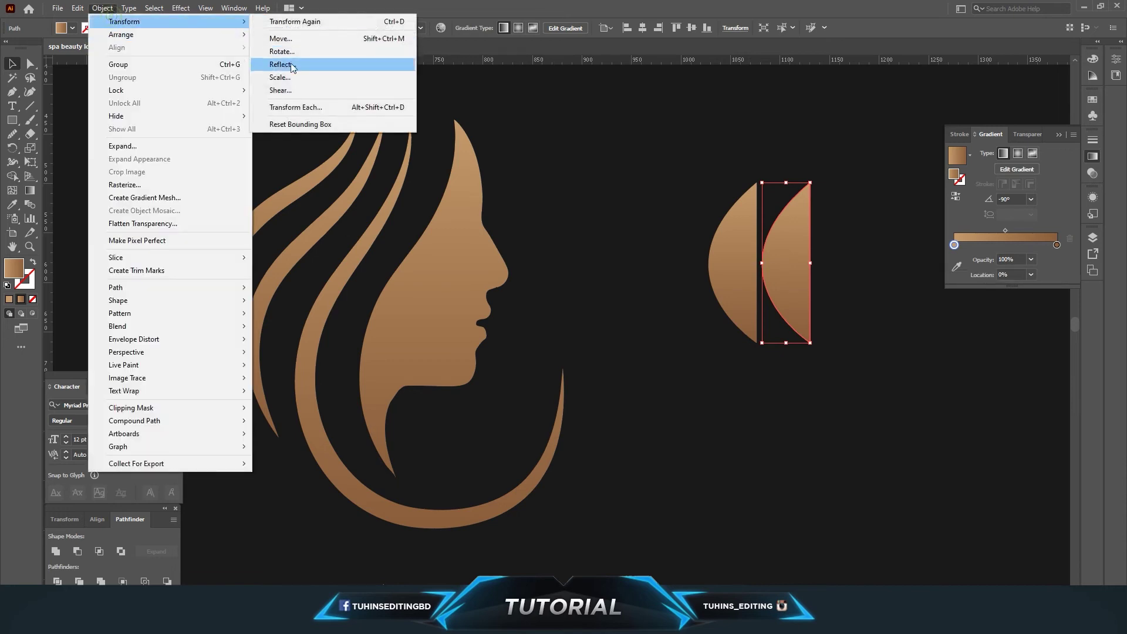
{"action": "left_click", "coordinate": [283, 64]}
{"action": "left_click", "coordinate": [486, 263]}
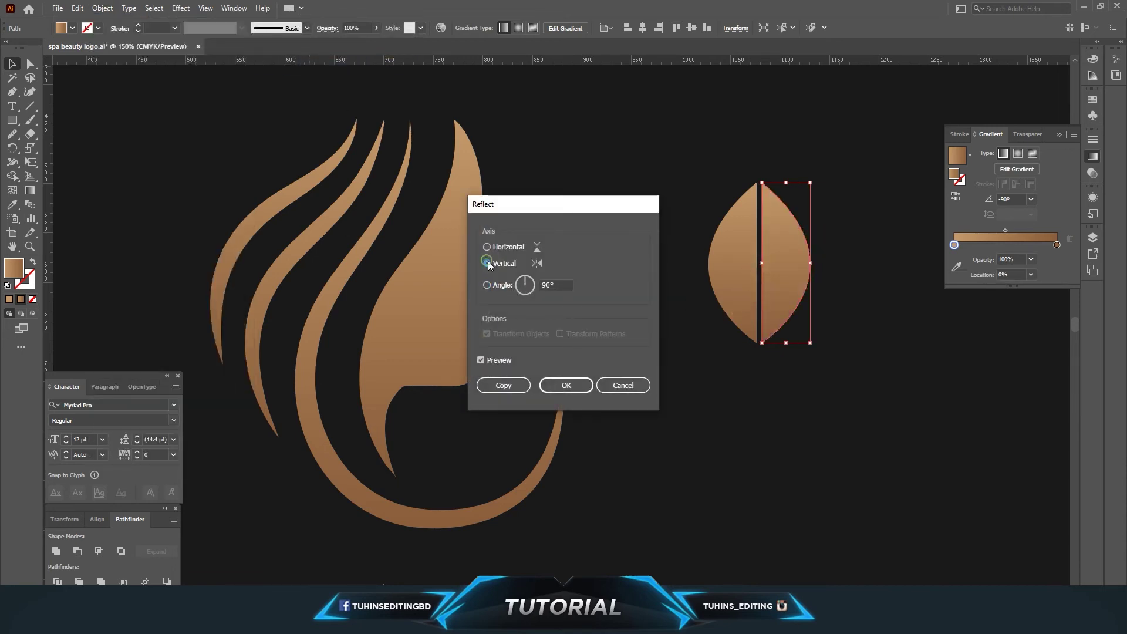
{"action": "left_click", "coordinate": [566, 385]}
Step: Join the mirrored halves and unite them into a single leaf
{"action": "left_click_drag", "start_coordinate": [794, 296], "coordinate": [790, 297]}
{"action": "left_click", "coordinate": [826, 303]}
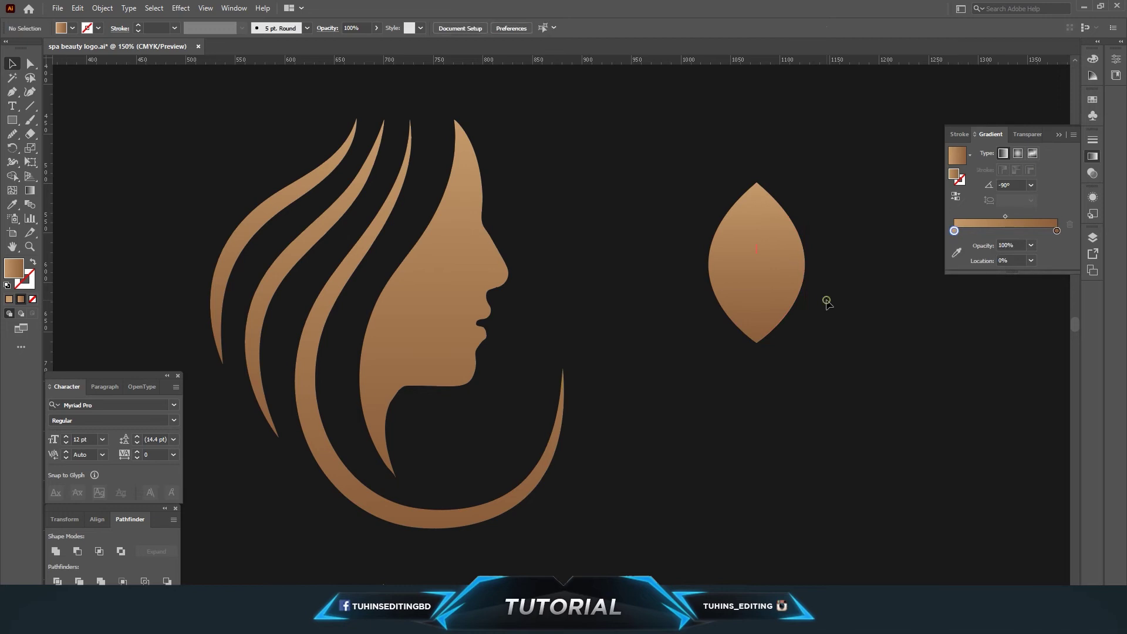
{"action": "left_click_drag", "start_coordinate": [706, 180], "coordinate": [860, 370]}
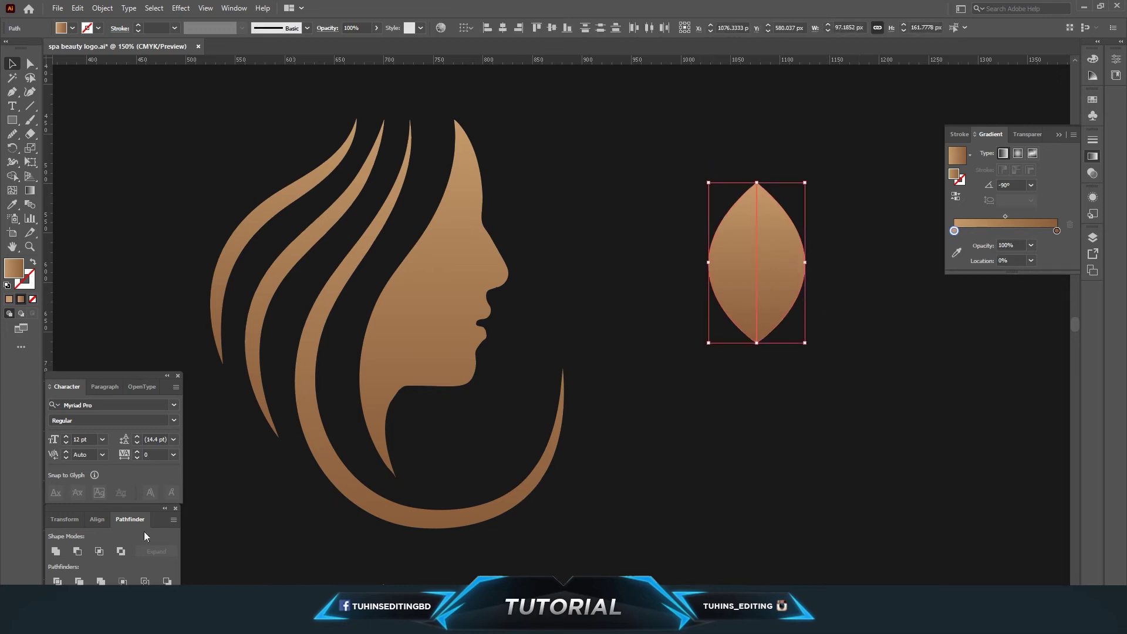
{"action": "left_click", "coordinate": [56, 551]}
{"action": "left_click", "coordinate": [738, 393]}
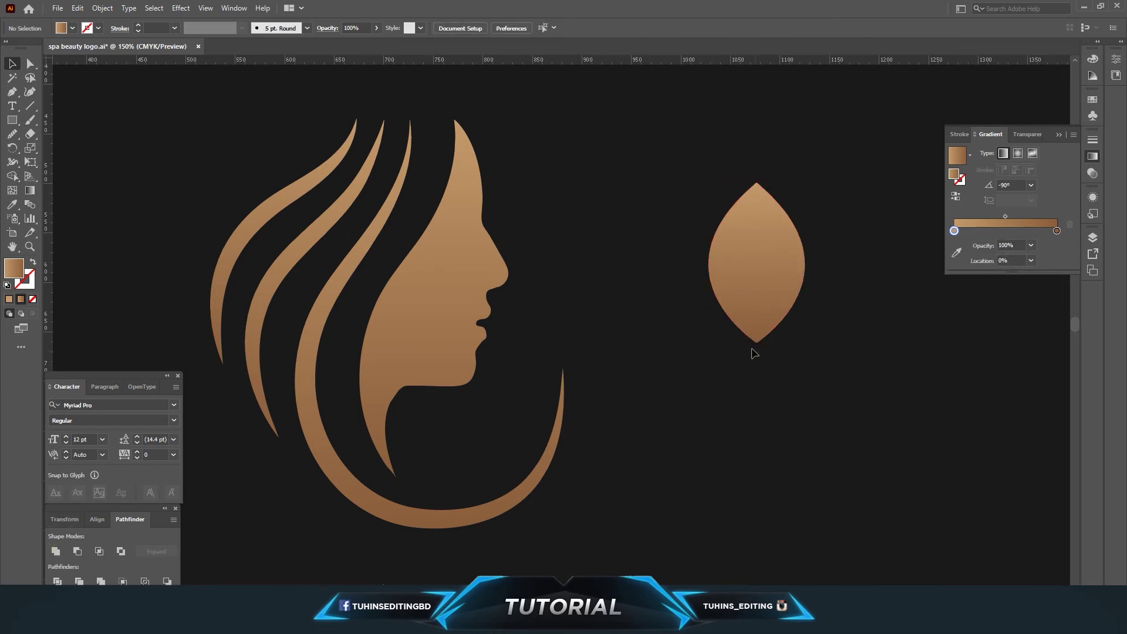
Step: Cut a triangular stem notch out of the leaf base with Minus Front
{"action": "left_click", "coordinate": [12, 91]}
{"action": "left_click_drag", "start_coordinate": [751, 339], "coordinate": [757, 261]}
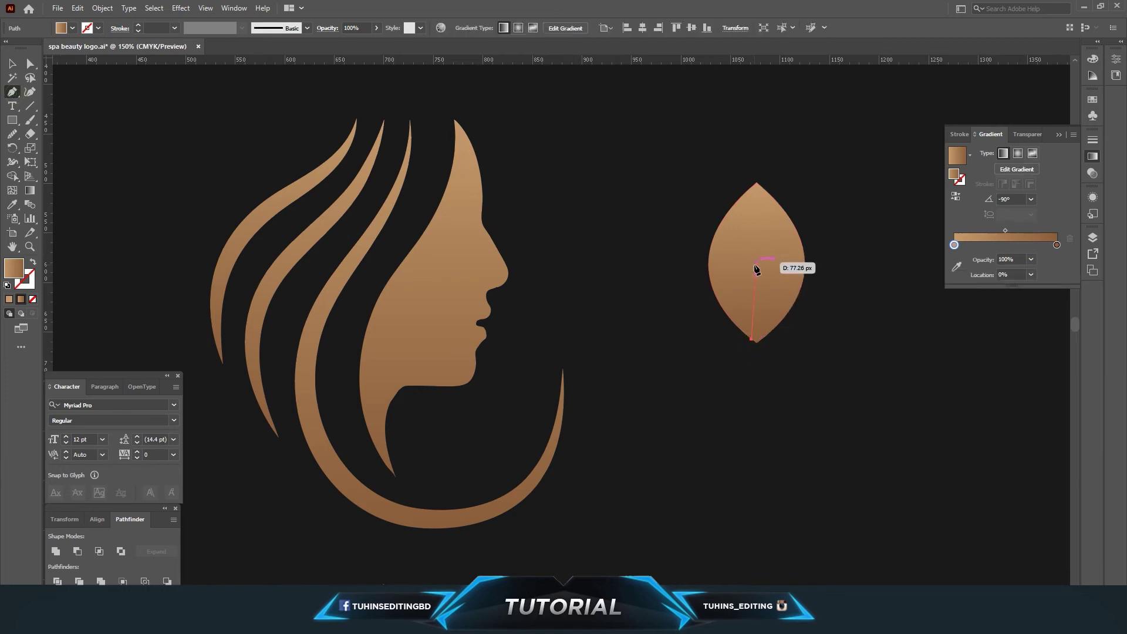
{"action": "left_click", "coordinate": [757, 264]}
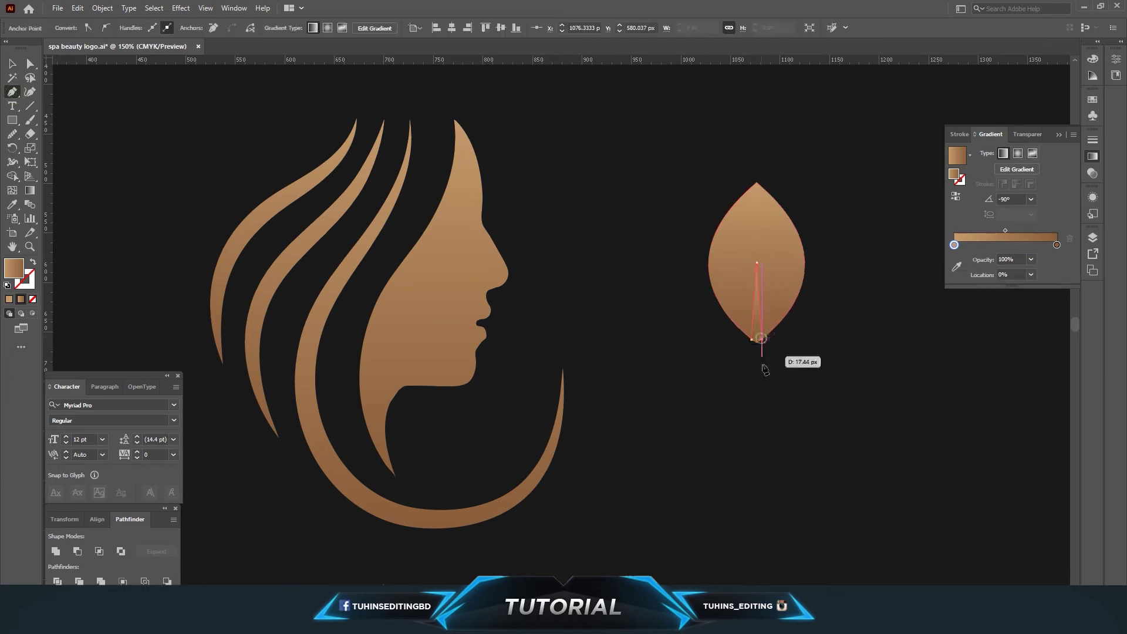
{"action": "left_click", "coordinate": [761, 364]}
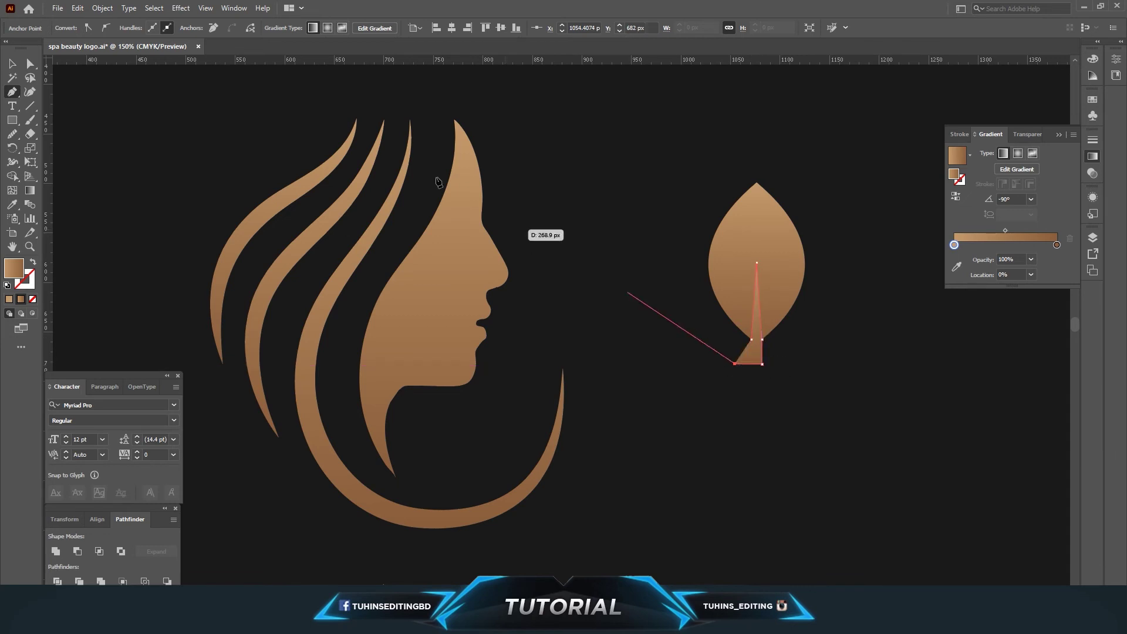
{"action": "left_click", "coordinate": [30, 63]}
{"action": "left_click_drag", "start_coordinate": [730, 392], "coordinate": [851, 385]}
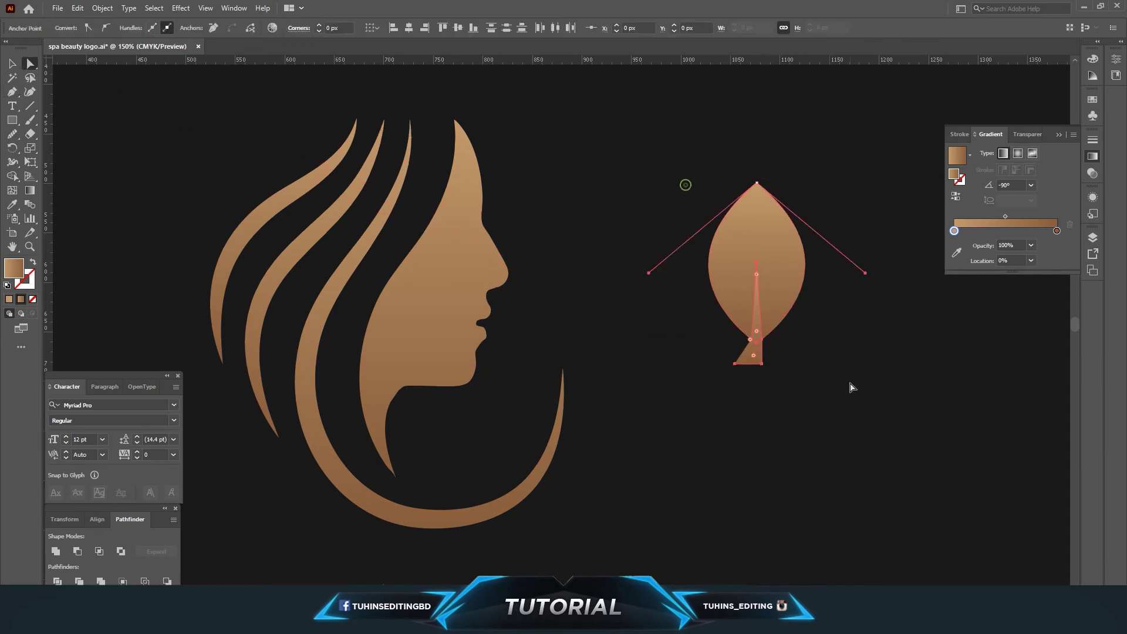
{"action": "left_click", "coordinate": [79, 557]}
{"action": "left_click", "coordinate": [780, 432]}
Step: Shrink the leaf and place two copies at the hair curve's tip
{"action": "left_click_drag", "start_coordinate": [782, 288], "coordinate": [593, 315]}
{"action": "left_click", "coordinate": [12, 68]}
{"action": "mouse_move", "coordinate": [613, 374]}
{"action": "left_mouse_down"}
{"action": "mouse_move", "coordinate": [593, 327]}
{"action": "mouse_move", "coordinate": [575, 346]}
{"action": "mouse_move", "coordinate": [657, 337]}
{"action": "mouse_move", "coordinate": [605, 376]}
{"action": "mouse_move", "coordinate": [639, 381]}
{"action": "mouse_move", "coordinate": [517, 376]}
{"action": "left_mouse_up"}
{"action": "left_click", "coordinate": [611, 365]}
{"action": "left_click", "coordinate": [653, 389]}
Step: Reflect a leaf copy vertically and nudge it beside the mouth
{"action": "left_click", "coordinate": [102, 8]}
{"action": "mouse_move", "coordinate": [124, 21]}
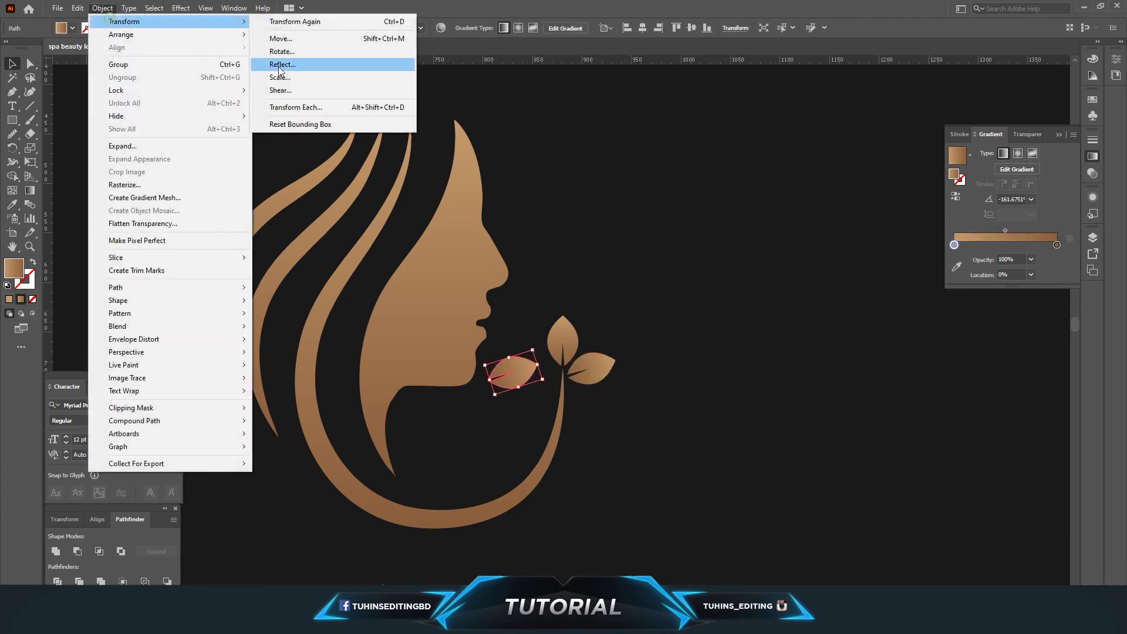
{"action": "left_click", "coordinate": [449, 93]}
{"action": "left_click", "coordinate": [494, 263]}
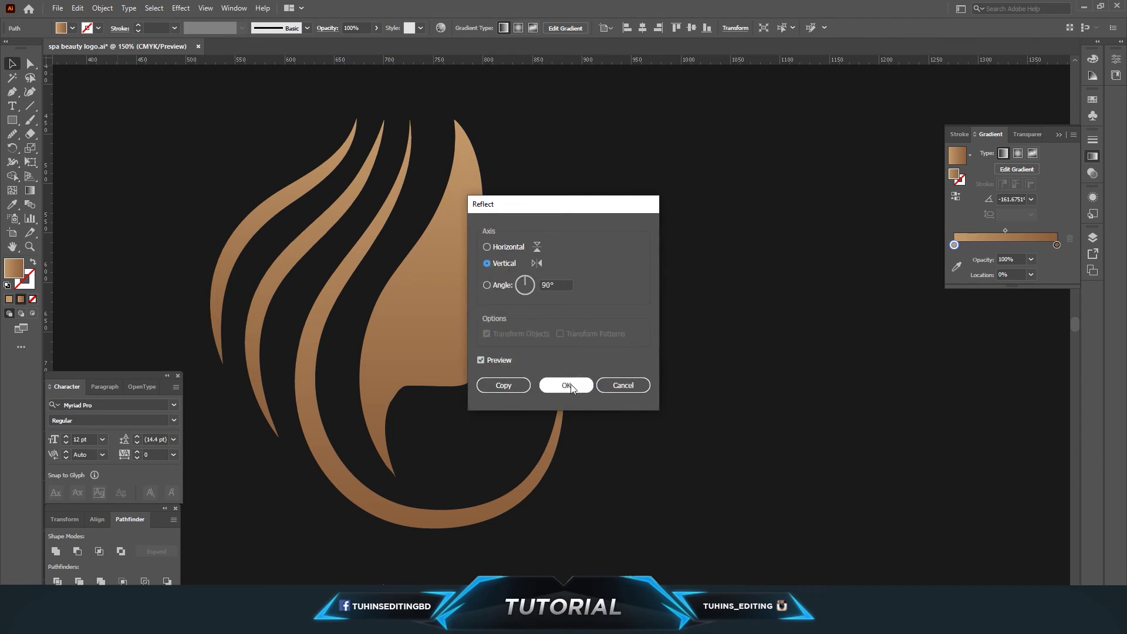
{"action": "left_click", "coordinate": [566, 385]}
{"action": "left_click_drag", "start_coordinate": [523, 388], "coordinate": [538, 389]}
{"action": "key", "text": "Up"}
{"action": "key", "text": "Up"}
{"action": "key", "text": "Right"}
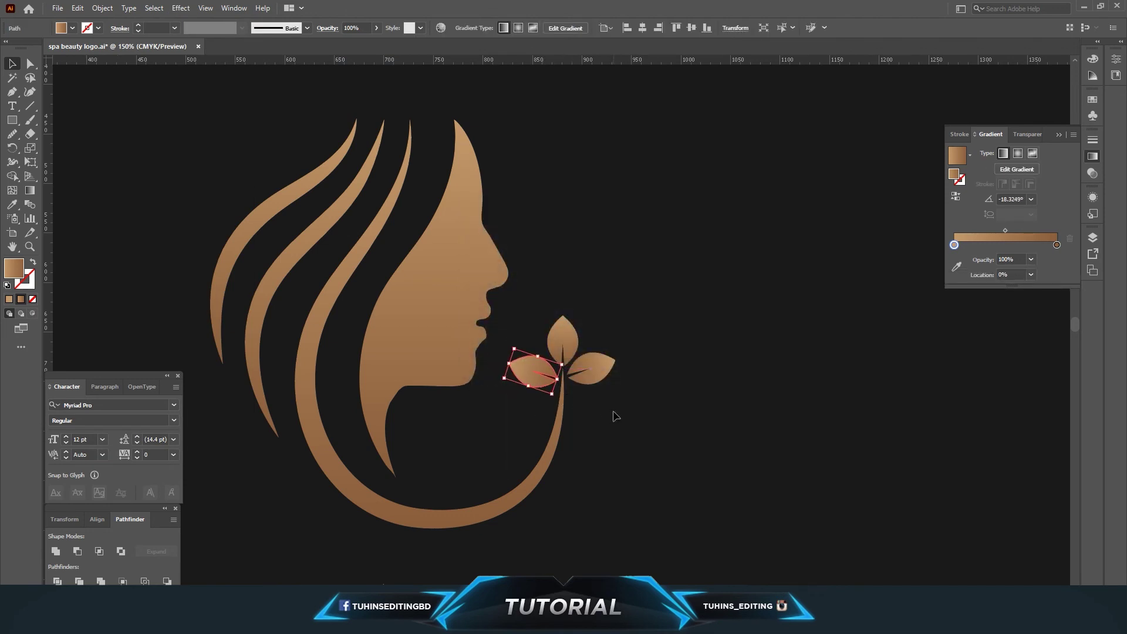
{"action": "left_click", "coordinate": [656, 410]}
Step: Scale the whole logo down around its centre on the artboard
{"action": "key", "text": "ctrl+0"}
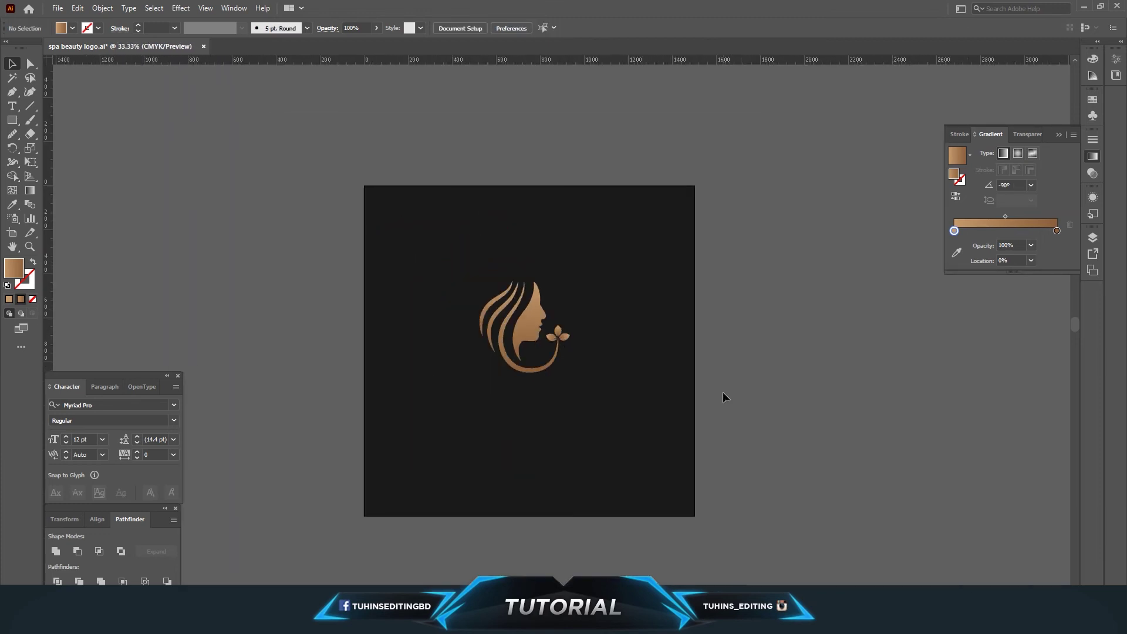
{"action": "left_click_drag", "start_coordinate": [427, 257], "coordinate": [620, 420]}
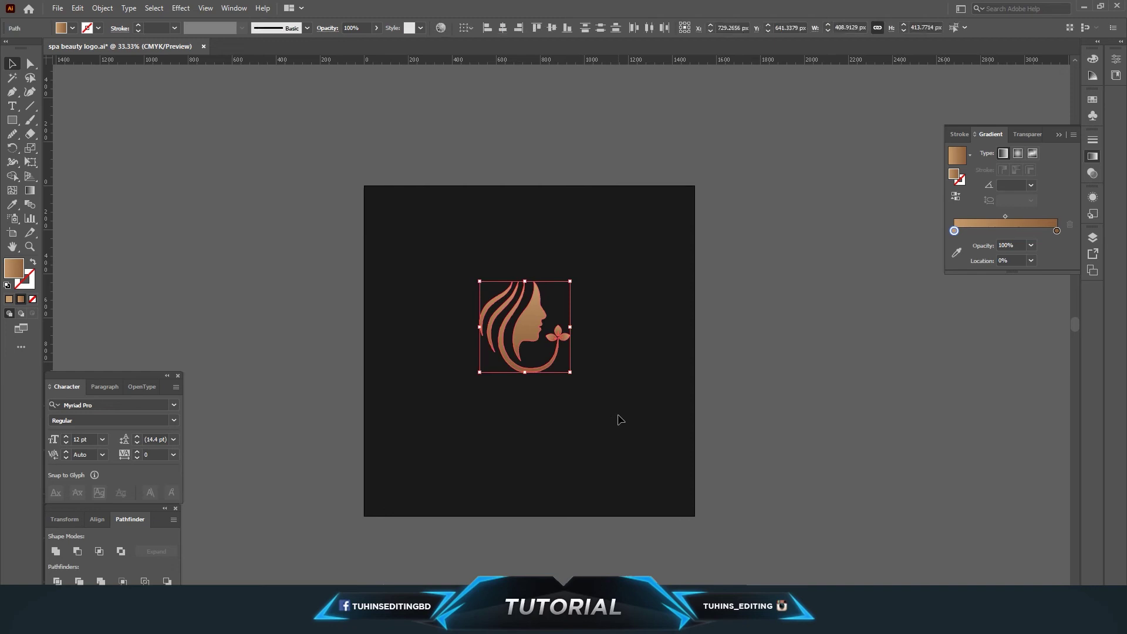
{"action": "left_click_drag", "start_coordinate": [570, 373], "coordinate": [535, 332]}
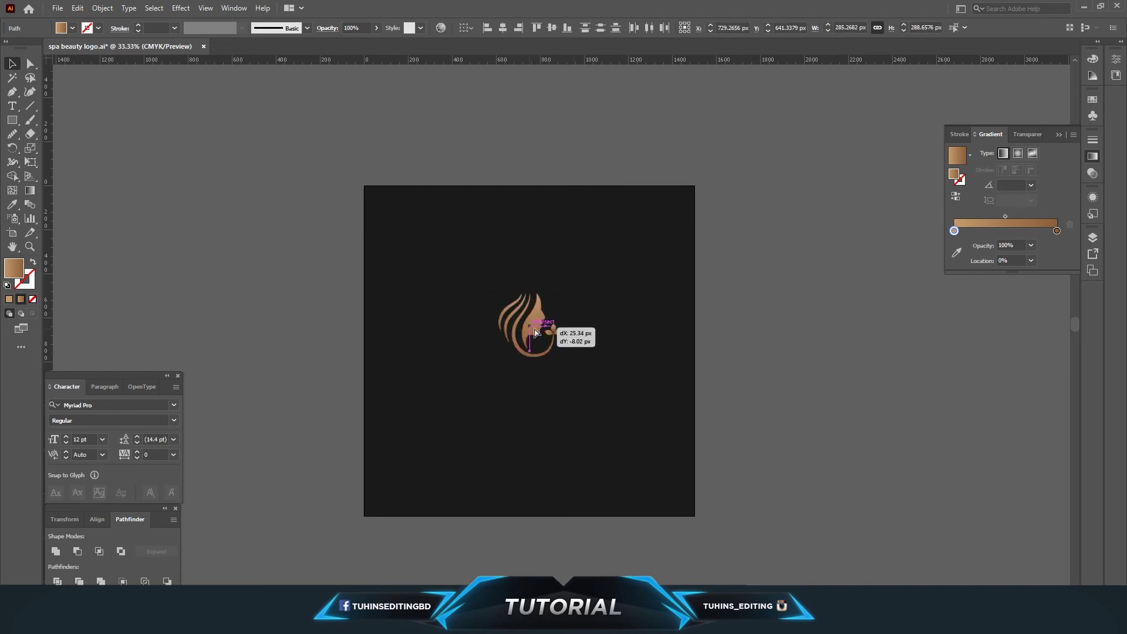
{"action": "left_click", "coordinate": [636, 345]}
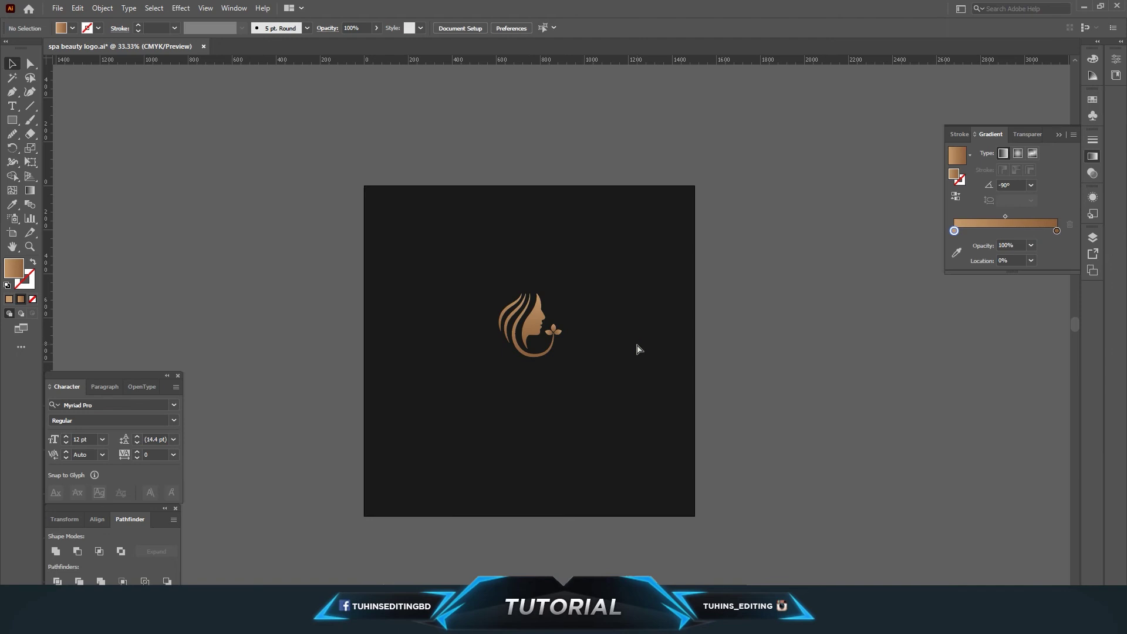
{"action": "key", "text": "ctrl+plus"}
{"action": "scroll", "coordinate": [440, 317], "scroll_direction": "down", "scroll_amount": 1}
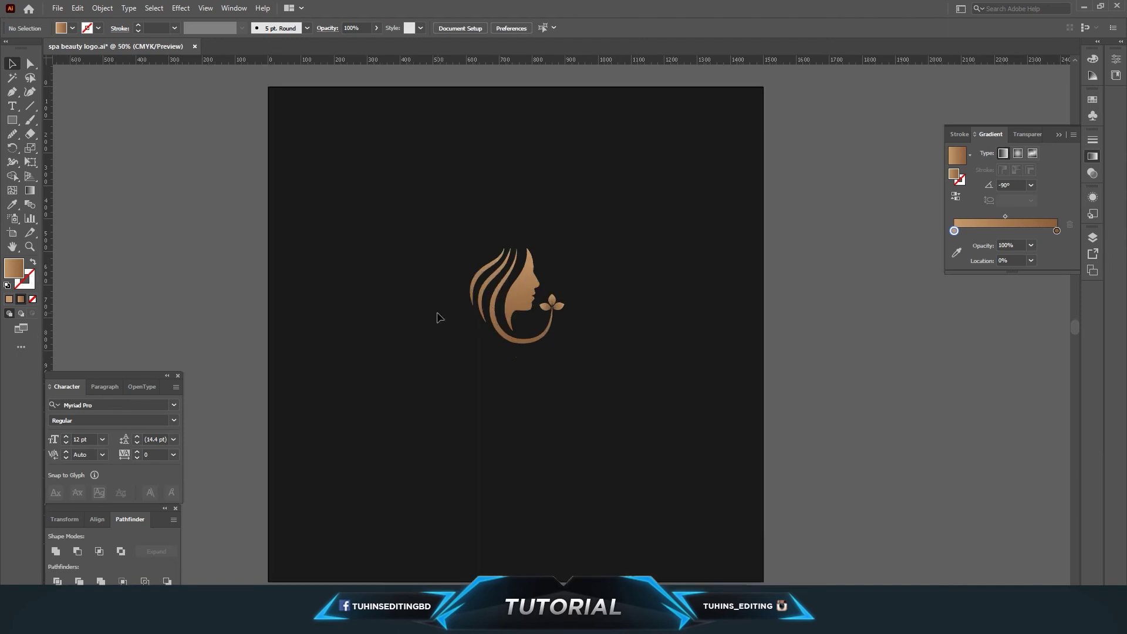
{"action": "left_click", "coordinate": [17, 108]}
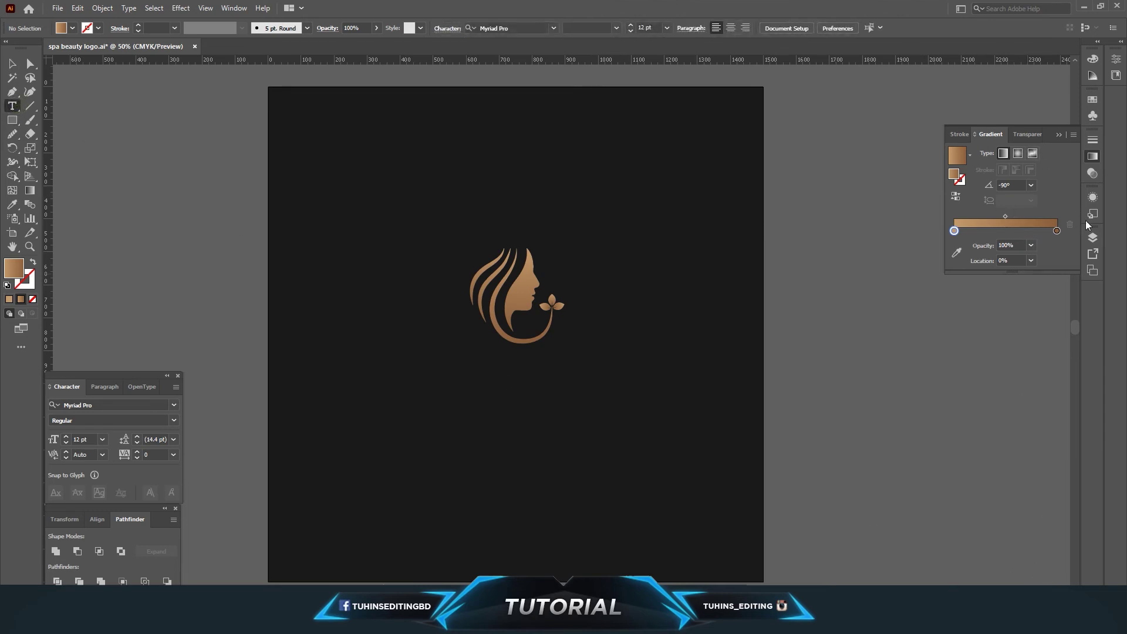
Step: Add the SPA BEAUTY text on Layer 15 and fill it white
{"action": "left_click", "coordinate": [1092, 240]}
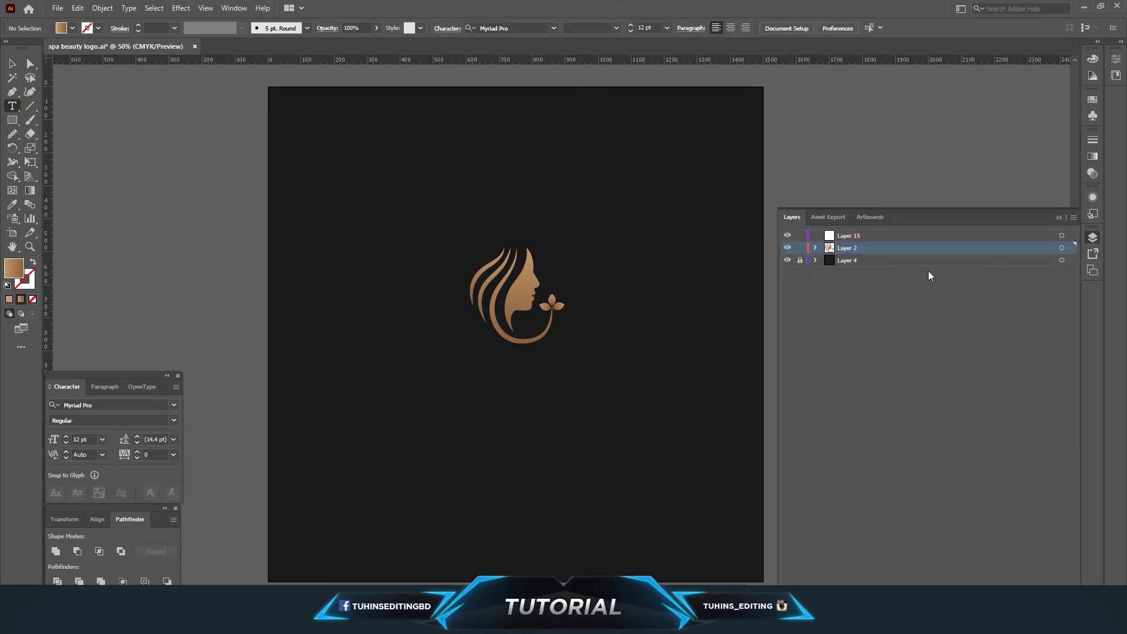
{"action": "left_click", "coordinate": [871, 238]}
{"action": "left_click", "coordinate": [402, 407]}
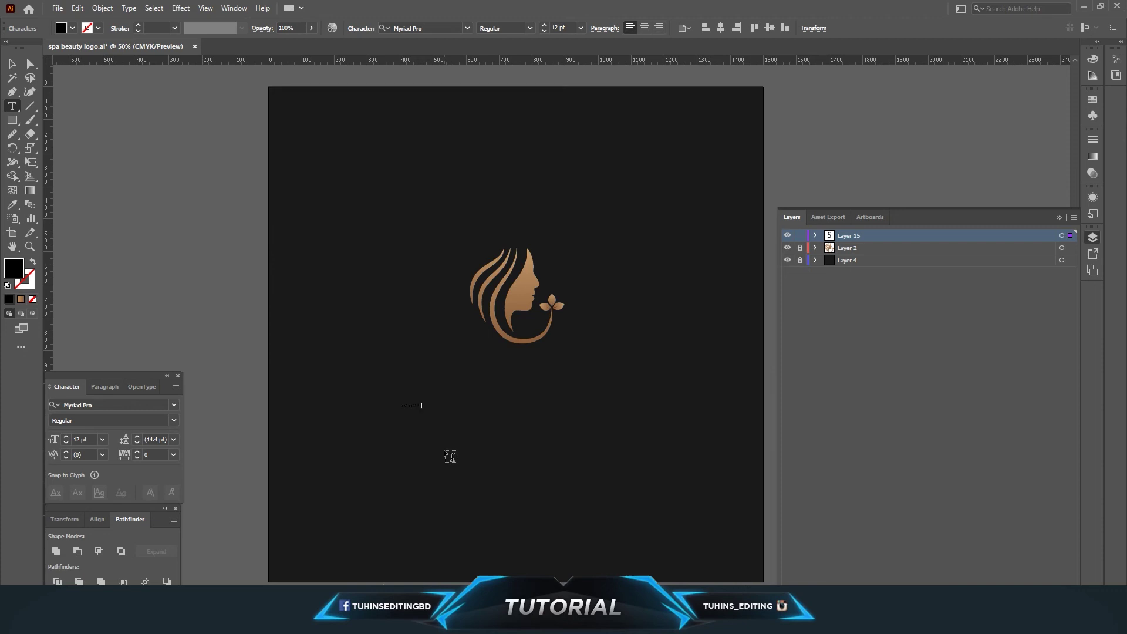
{"action": "left_click", "coordinate": [13, 63]}
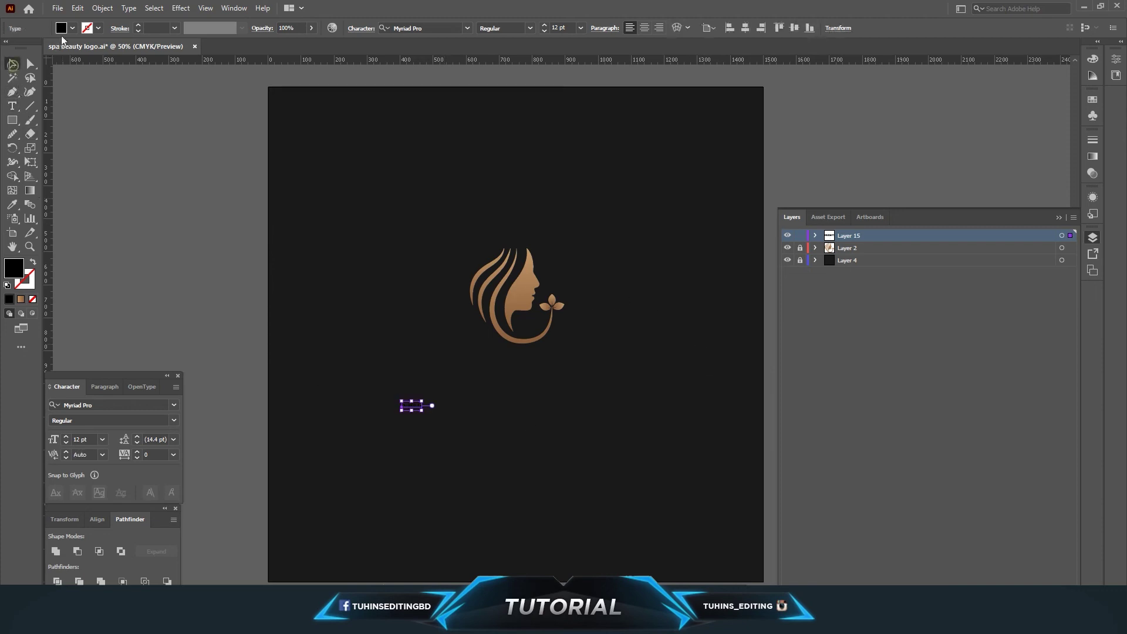
{"action": "left_click", "coordinate": [72, 28]}
{"action": "left_click", "coordinate": [98, 82]}
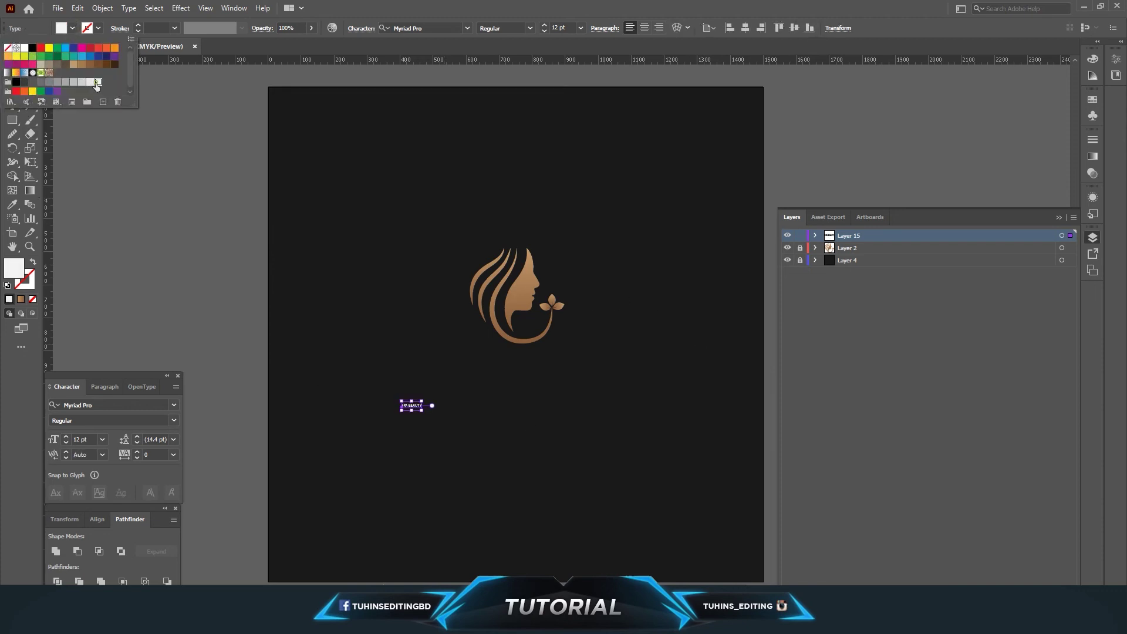
Step: Set the title to Montserrat Medium, enlarge it, and center it below the logo
{"action": "left_click", "coordinate": [467, 28]}
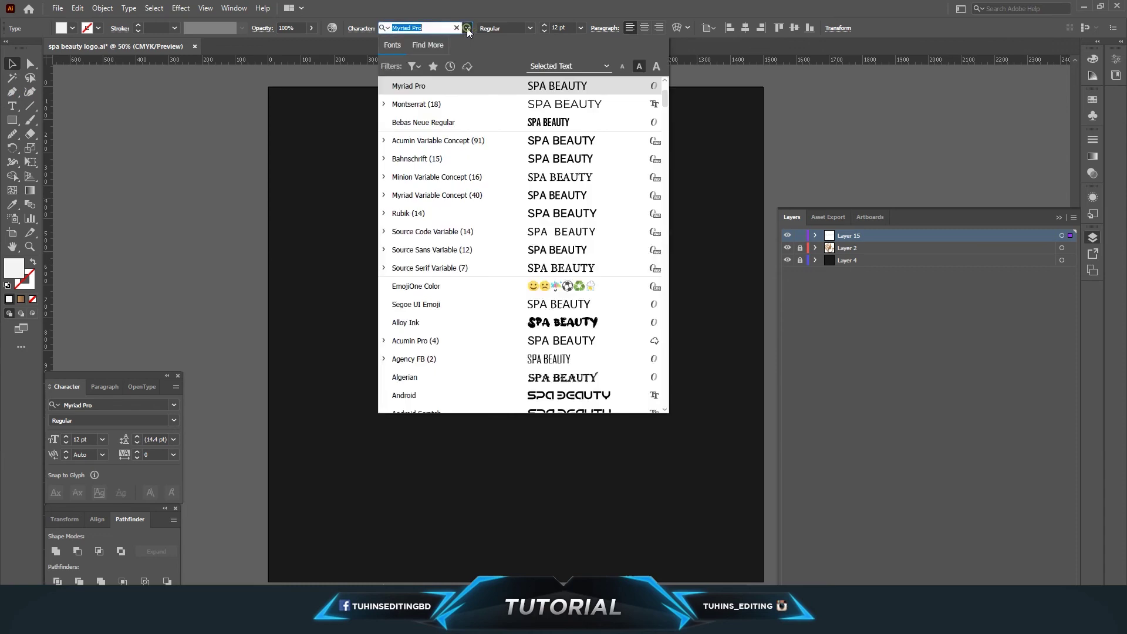
{"action": "left_click", "coordinate": [483, 104]}
{"action": "left_click_drag", "start_coordinate": [437, 422], "coordinate": [599, 481]}
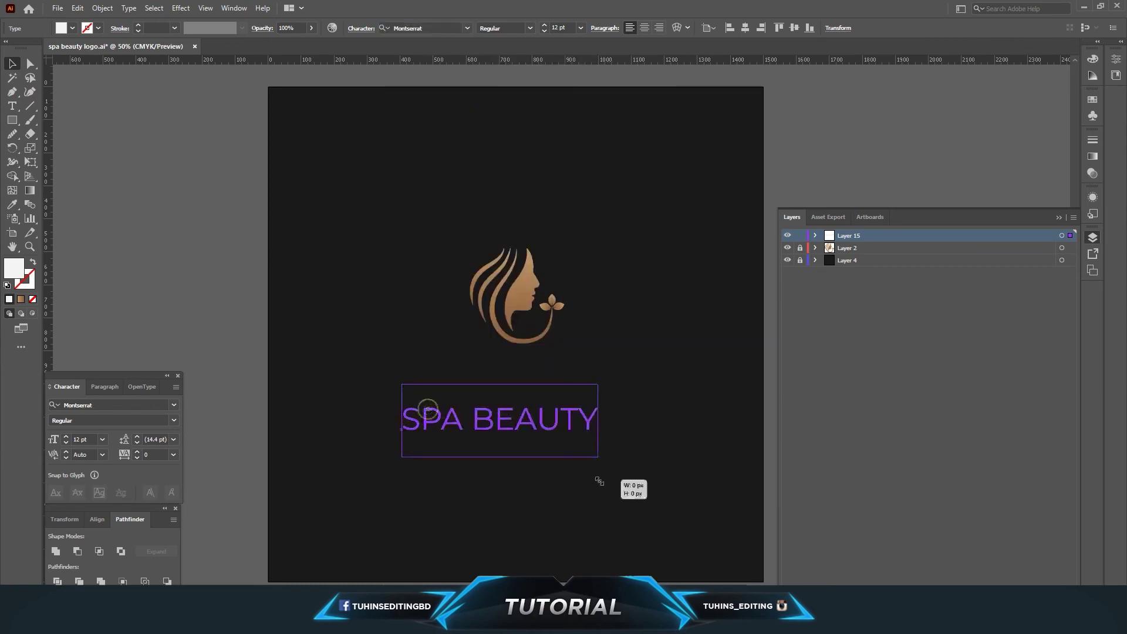
{"action": "left_click_drag", "start_coordinate": [563, 425], "coordinate": [583, 385]}
{"action": "left_click", "coordinate": [530, 27]}
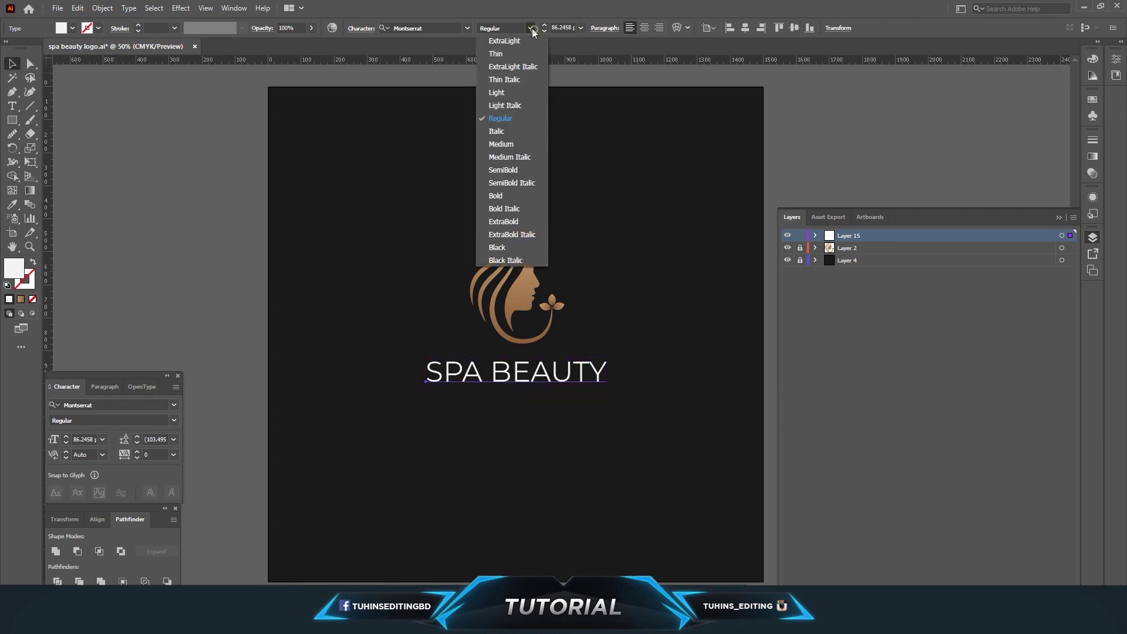
{"action": "left_click", "coordinate": [513, 143]}
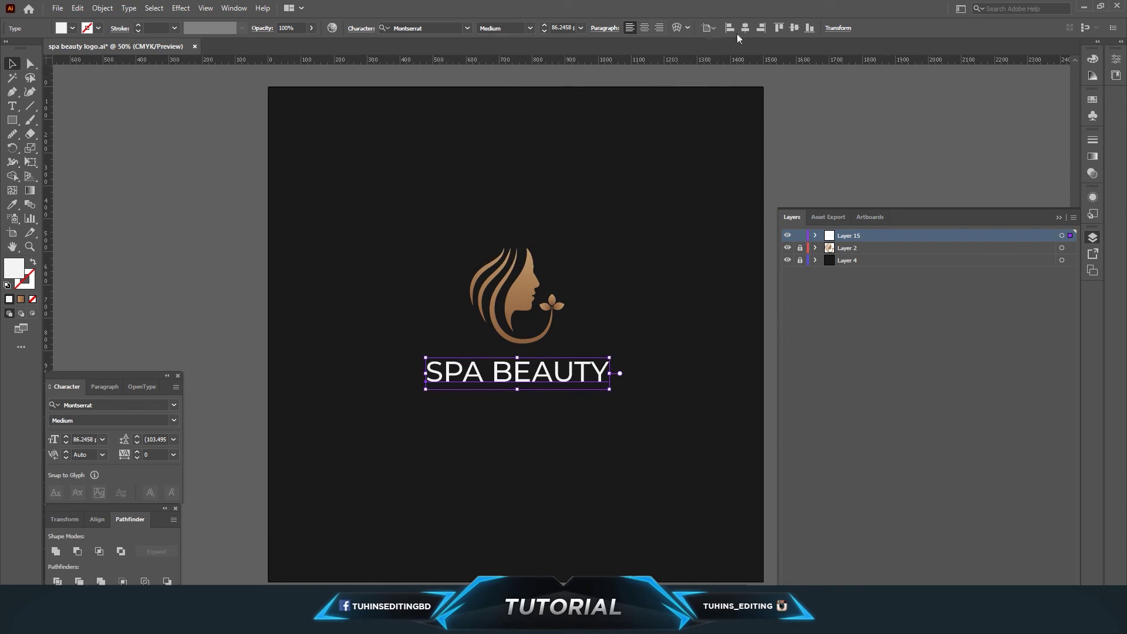
{"action": "left_click", "coordinate": [654, 258]}
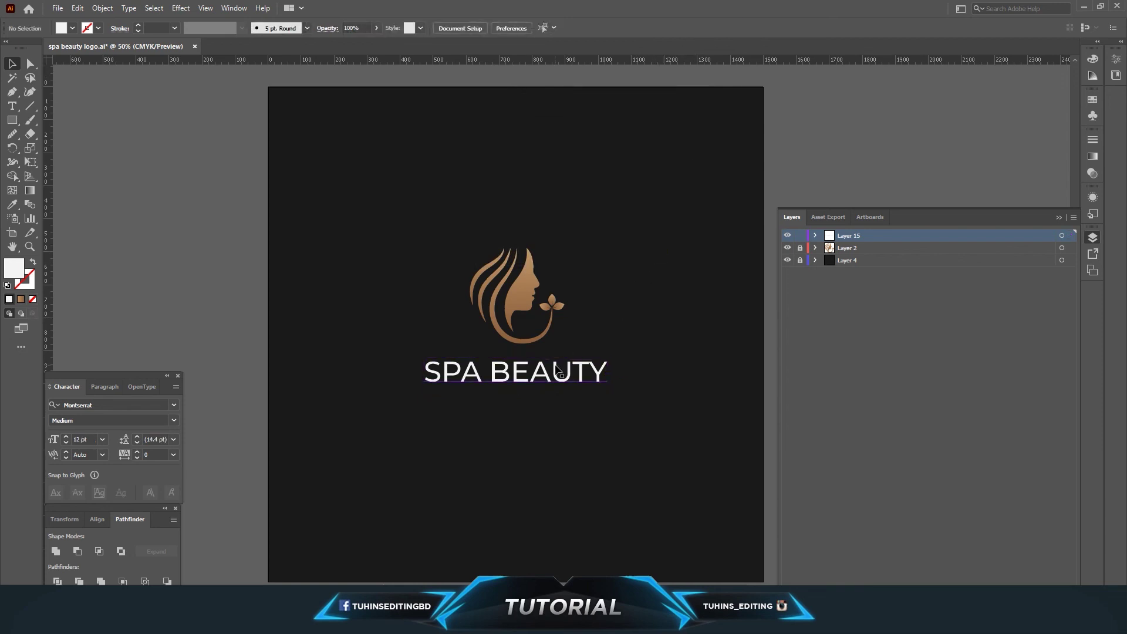
Step: Duplicate the title lower down and retype the copy as 'BRAND SLOGAN'
{"action": "left_click", "coordinate": [557, 371]}
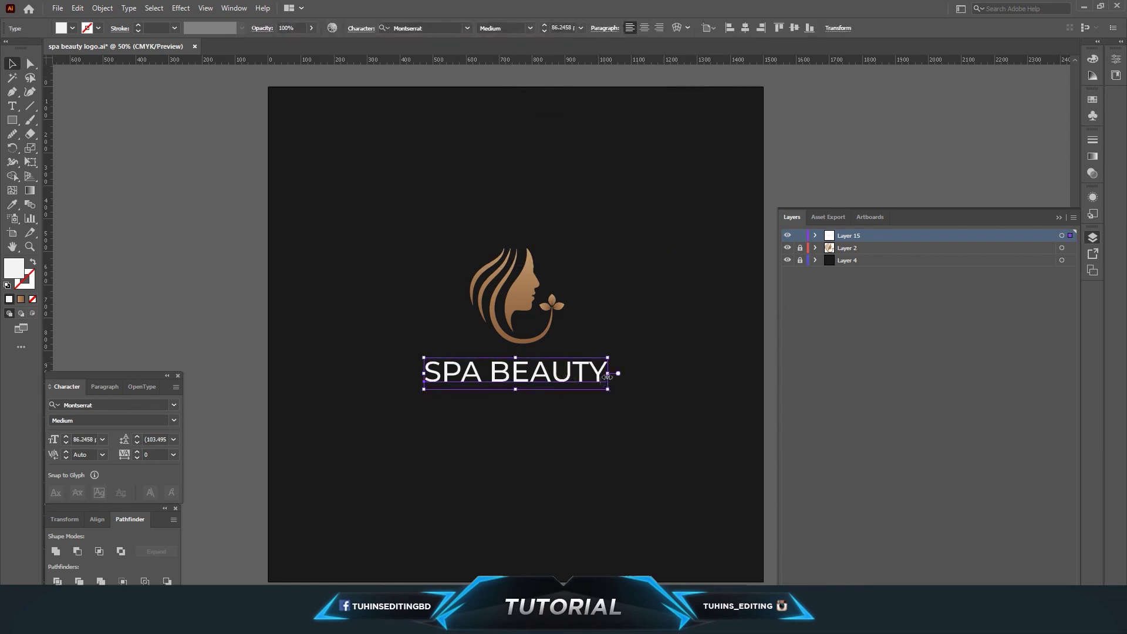
{"action": "left_click_drag", "start_coordinate": [614, 372], "coordinate": [614, 369]}
{"action": "left_click", "coordinate": [619, 370]}
{"action": "left_click_drag", "start_coordinate": [542, 374], "coordinate": [509, 509]}
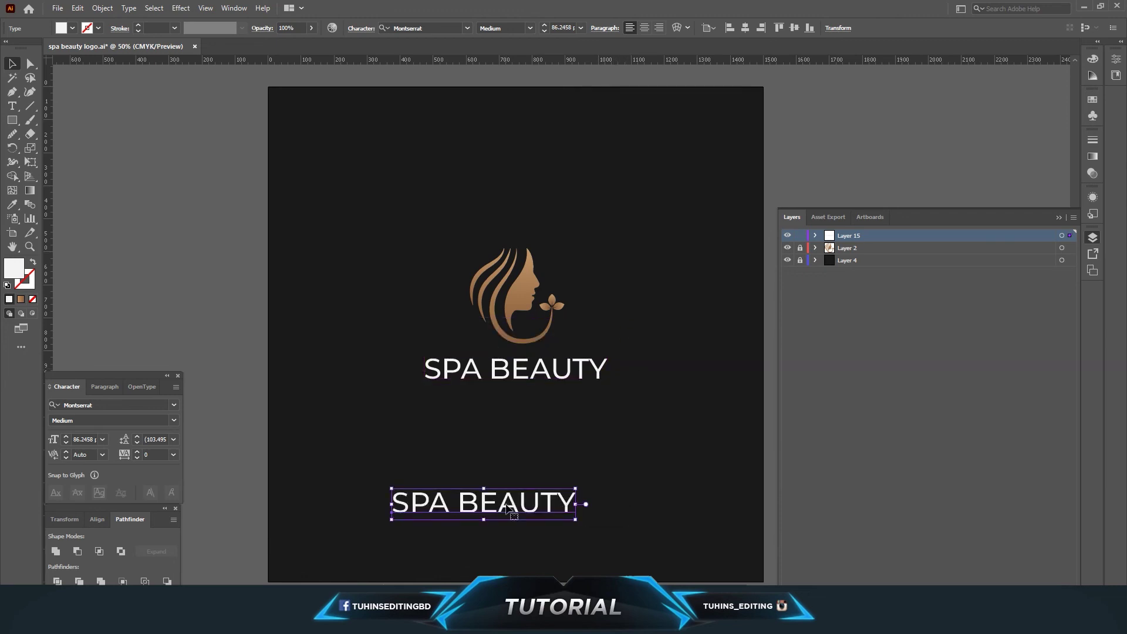
{"action": "double_click", "coordinate": [510, 505]}
{"action": "key", "text": "ctrl+a"}
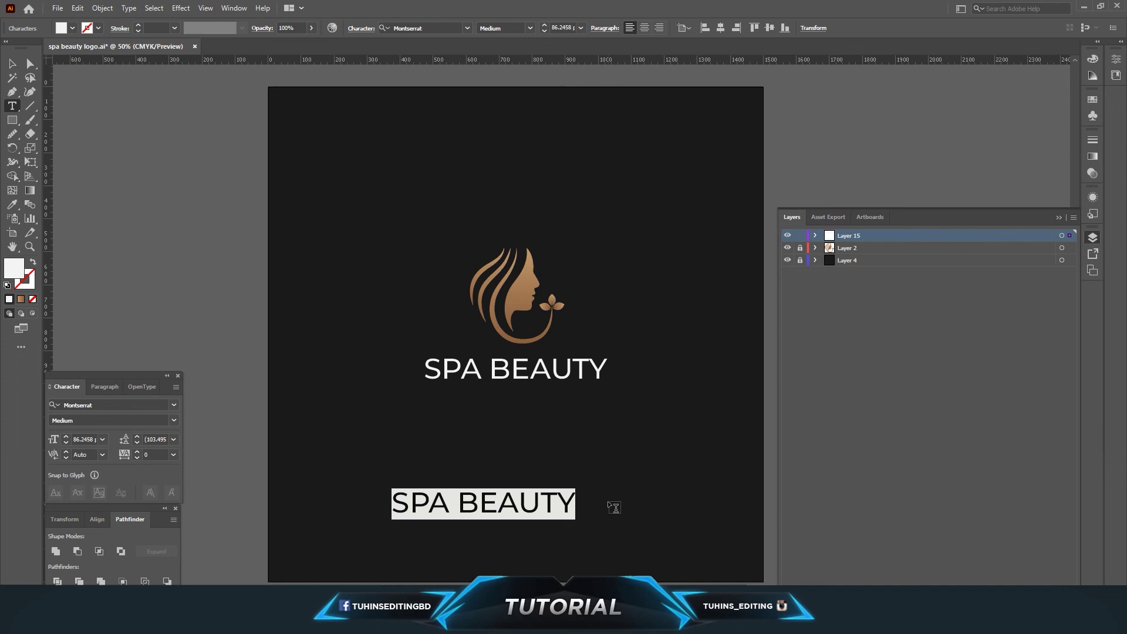
{"action": "type", "text": "BRAND SLOGAN"}
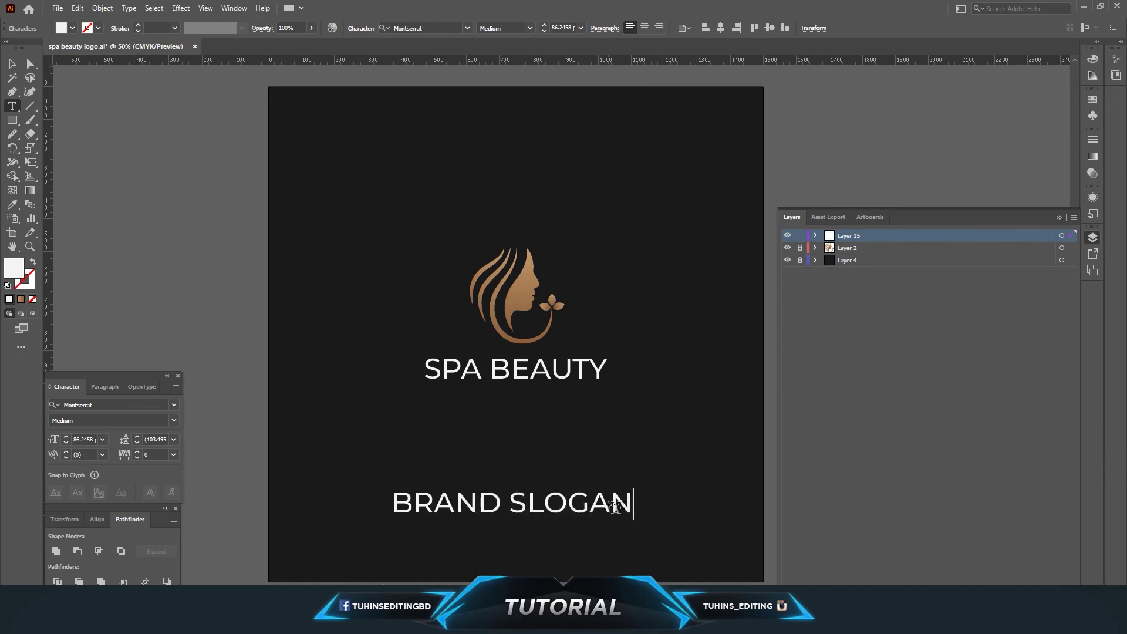
Step: Make BRAND SLOGAN SemiBold, shrink it, center it horizontally under SPA BEAUTY
{"action": "key", "text": "ctrl+a"}
{"action": "left_click", "coordinate": [530, 28]}
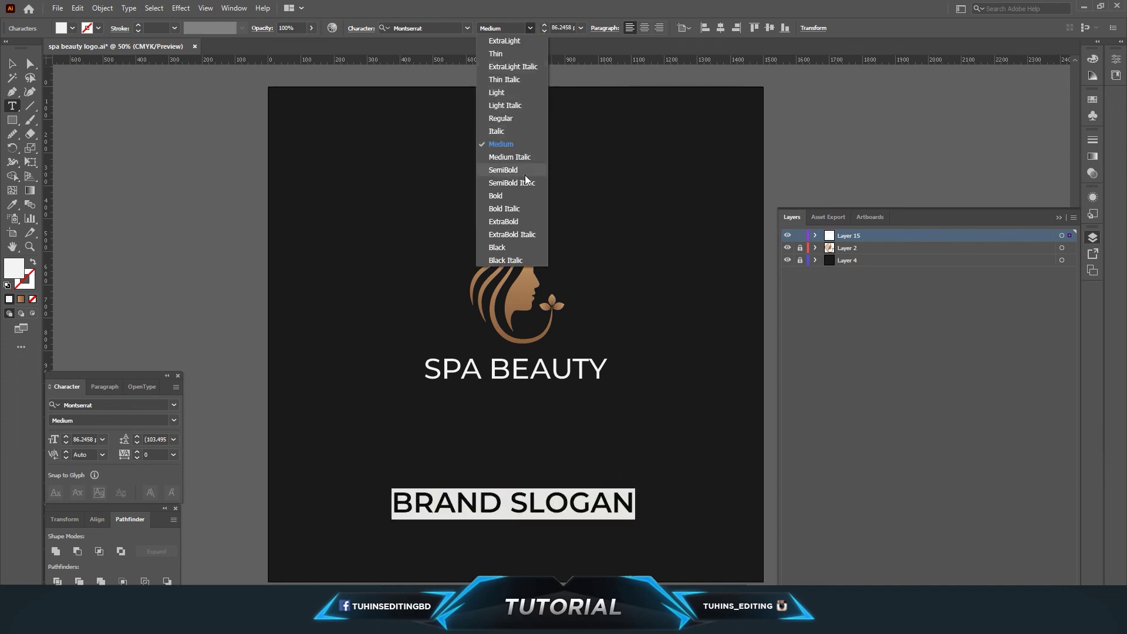
{"action": "left_click", "coordinate": [531, 179]}
{"action": "left_click", "coordinate": [10, 66]}
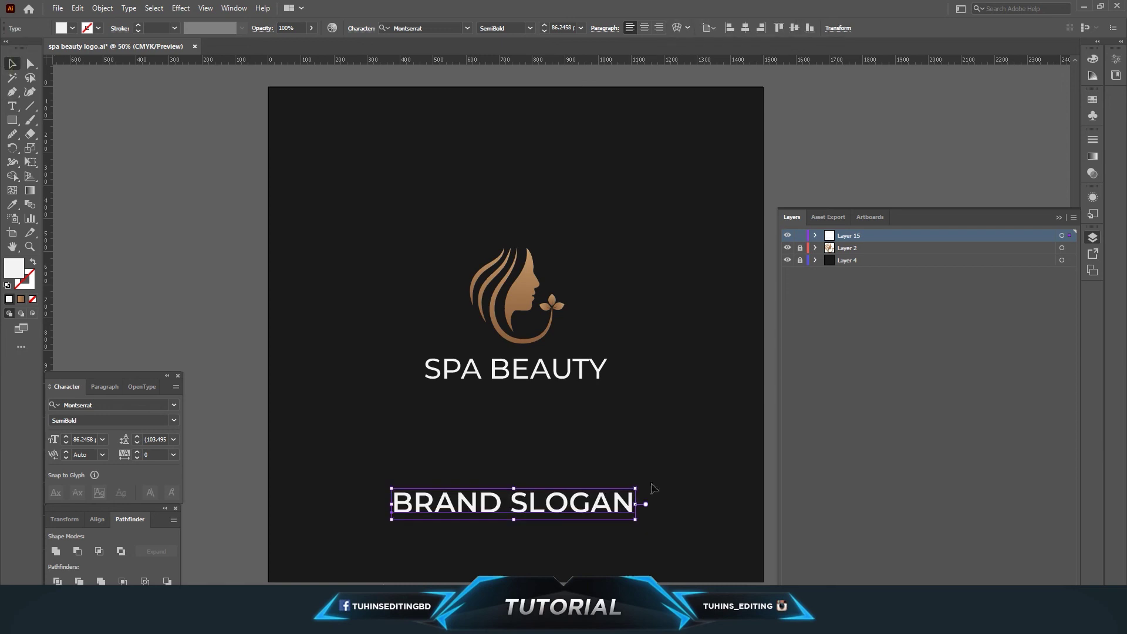
{"action": "left_click_drag", "start_coordinate": [639, 519], "coordinate": [494, 507]}
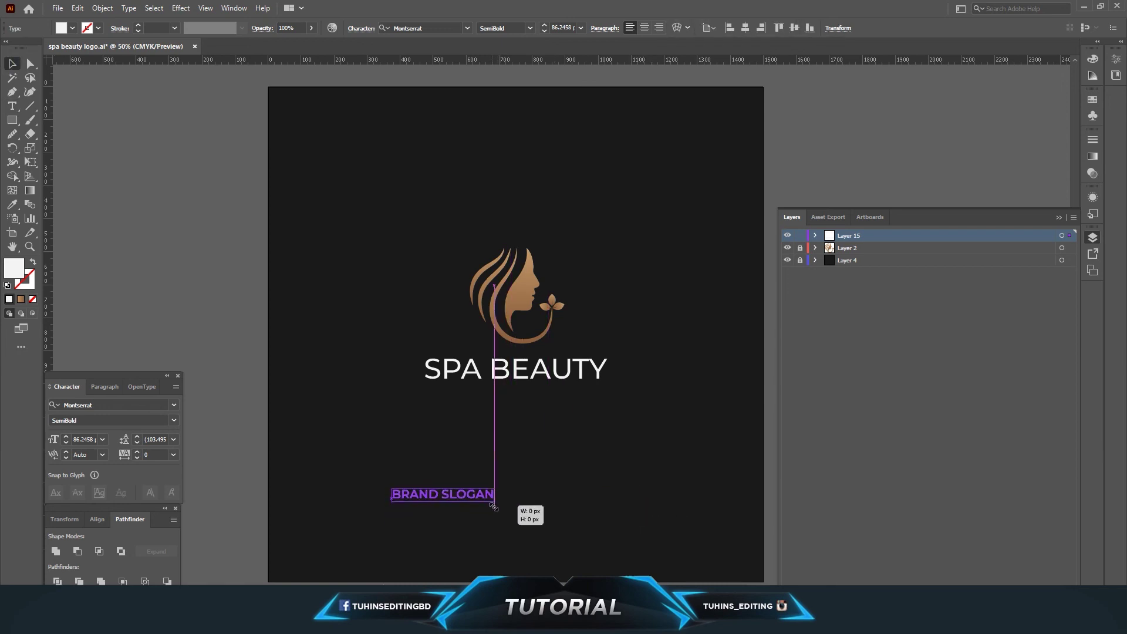
{"action": "left_click", "coordinate": [741, 28]}
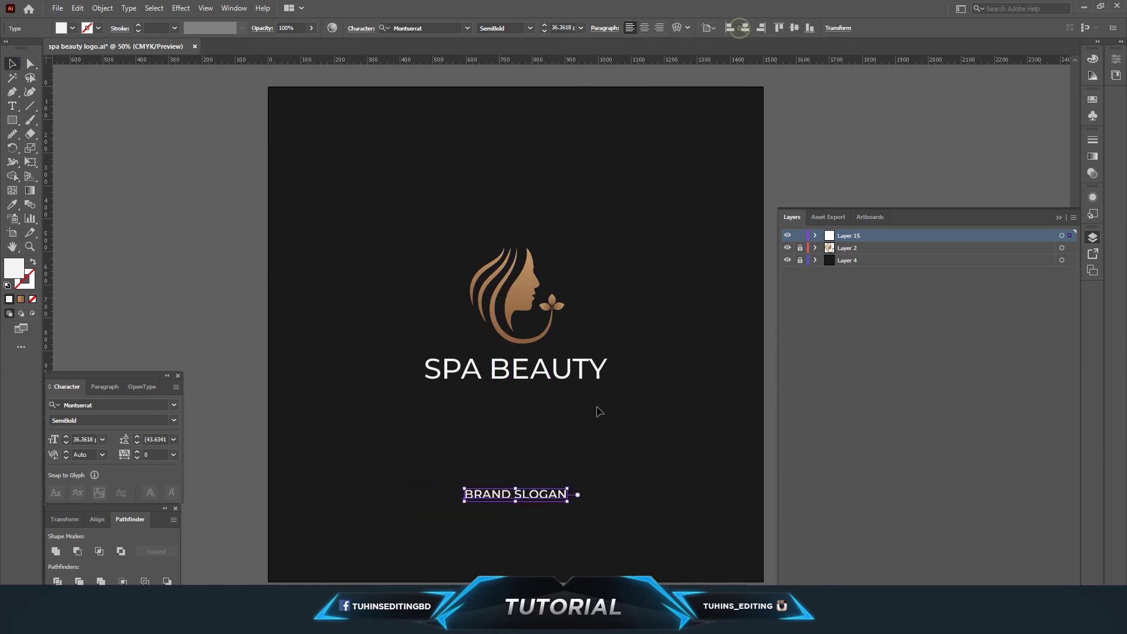
{"action": "left_click", "coordinate": [623, 461]}
{"action": "left_click_drag", "start_coordinate": [556, 497], "coordinate": [556, 398]}
{"action": "left_click", "coordinate": [571, 422]}
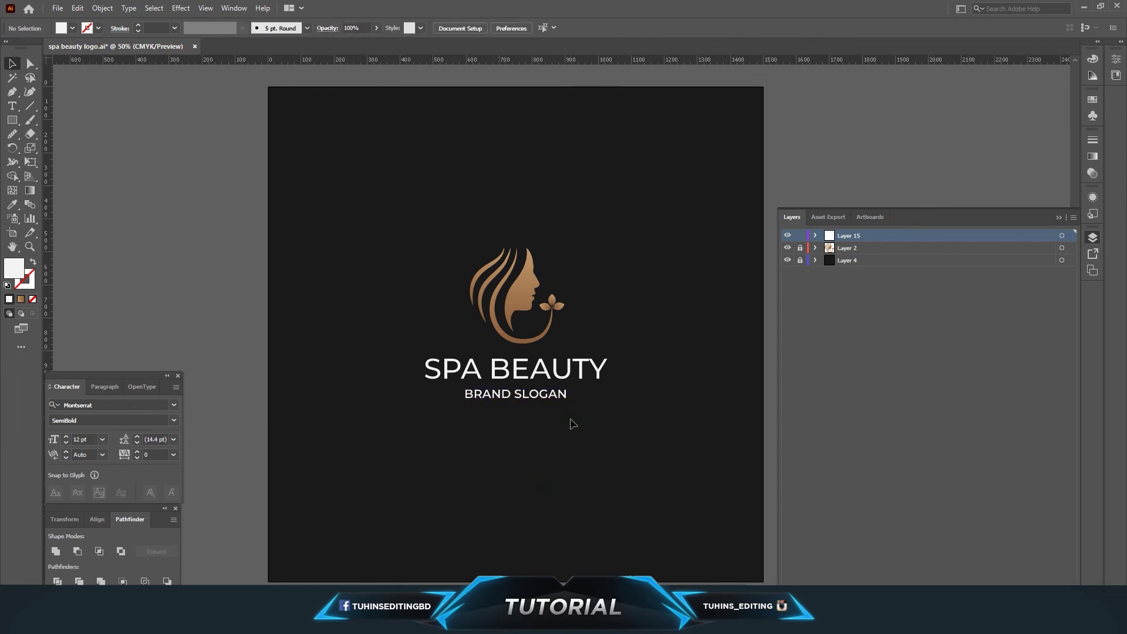
{"action": "left_click", "coordinate": [554, 397]}
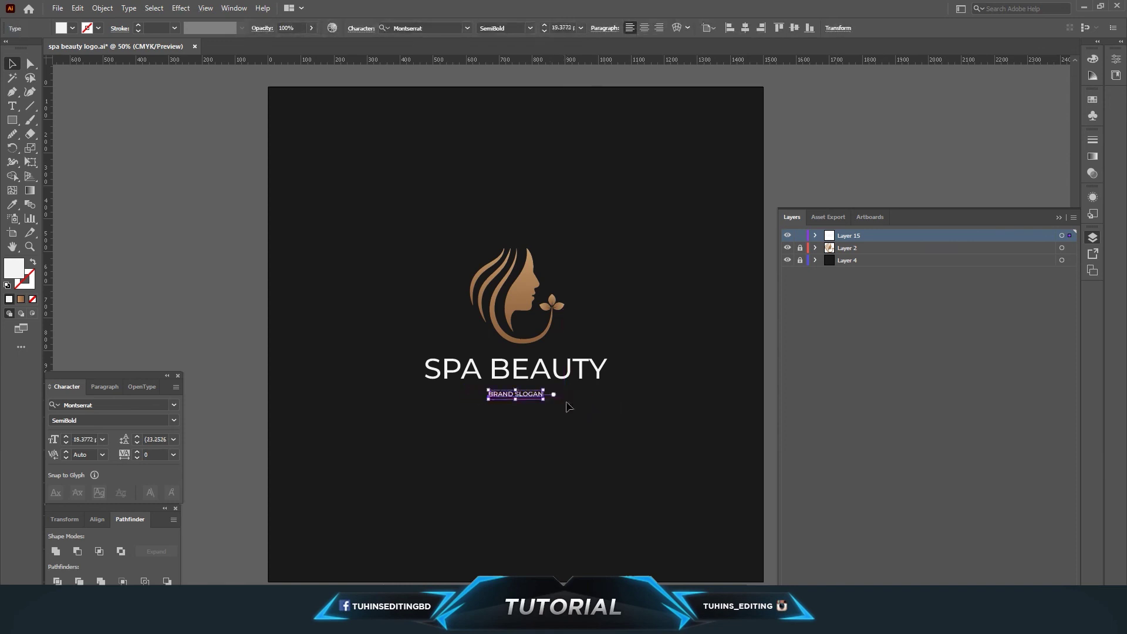
Step: Resize BRAND SLOGAN to 12 pt and tuck it closer under SPA BEAUTY
{"action": "left_click", "coordinate": [569, 410]}
{"action": "key", "text": "ctrl+1"}
{"action": "left_click", "coordinate": [509, 462]}
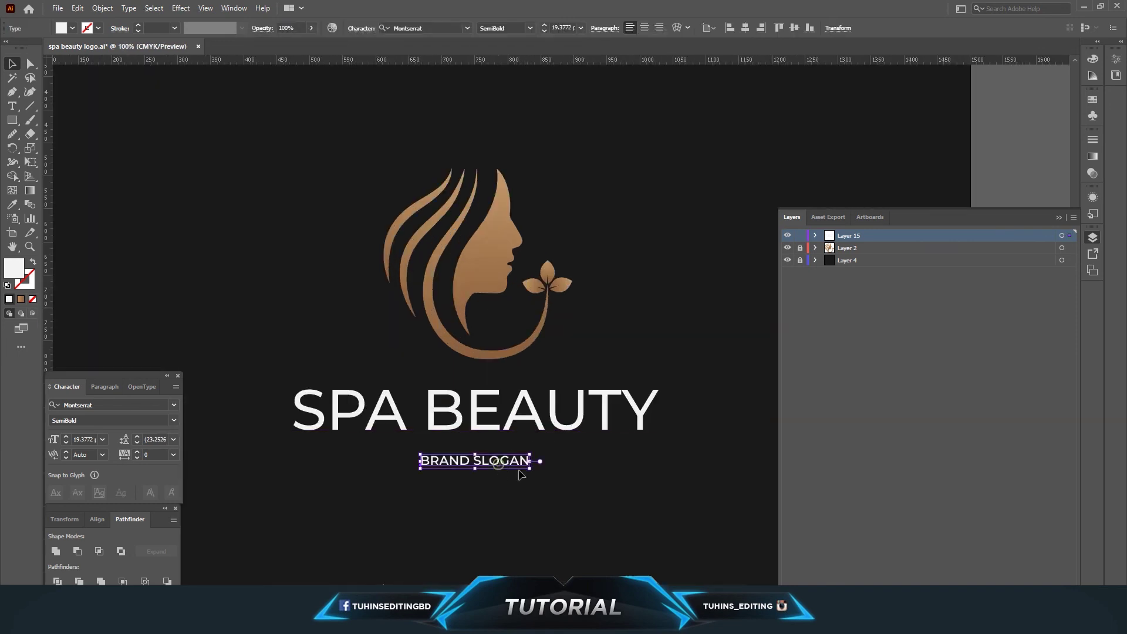
{"action": "left_click", "coordinate": [543, 487]}
{"action": "mouse_move", "coordinate": [530, 470]}
{"action": "left_mouse_down"}
{"action": "mouse_move", "coordinate": [545, 482]}
{"action": "mouse_move", "coordinate": [520, 460]}
{"action": "left_mouse_up"}
{"action": "left_click", "coordinate": [533, 501]}
{"action": "key", "text": "ctrl+minus"}
{"action": "key", "text": "ctrl+minus"}
{"action": "key", "text": "ctrl+minus"}
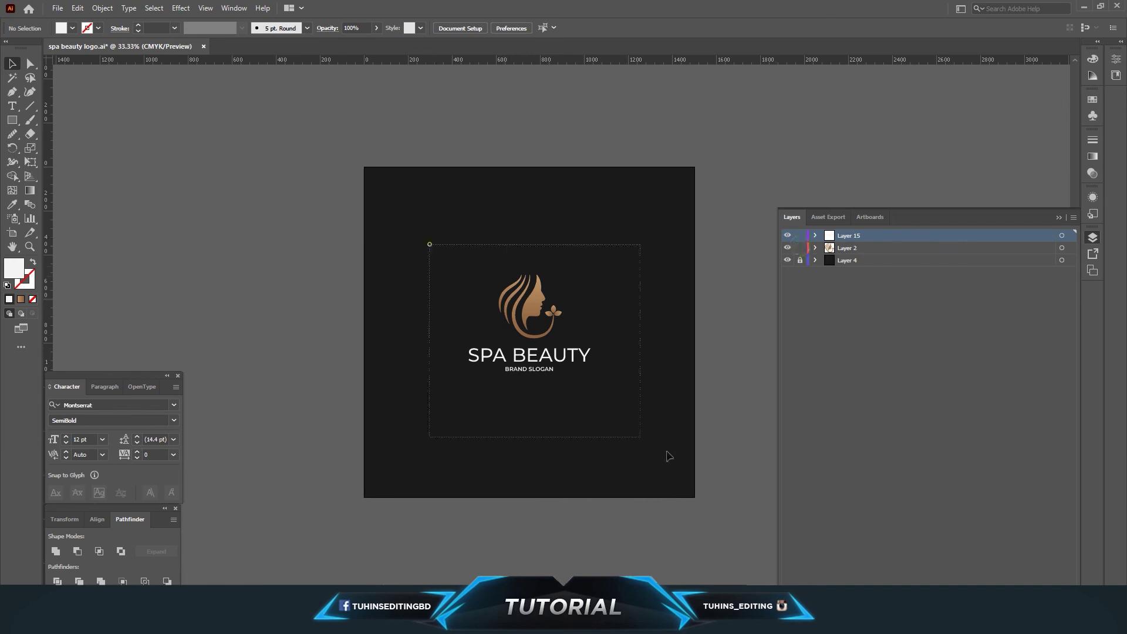
{"action": "left_click_drag", "start_coordinate": [432, 241], "coordinate": [668, 456]}
{"action": "left_click", "coordinate": [669, 321]}
{"action": "key", "text": "ctrl+plus"}
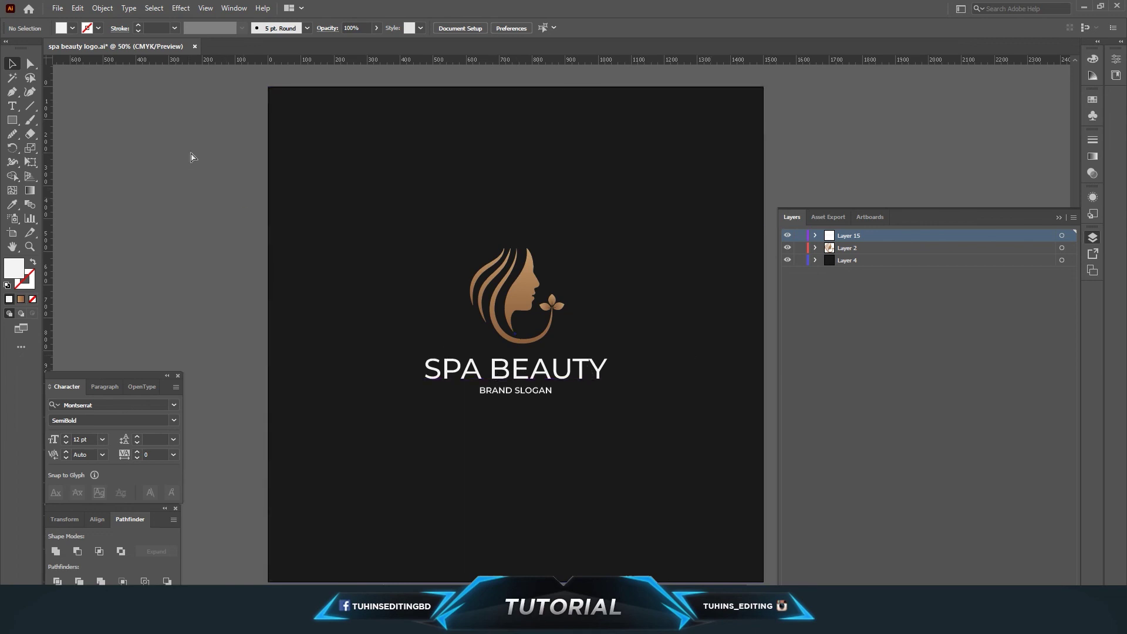
Step: Save the logo as an SVG file with default SVG options
{"action": "left_click", "coordinate": [59, 9]}
{"action": "left_click", "coordinate": [83, 116]}
{"action": "left_click", "coordinate": [206, 491]}
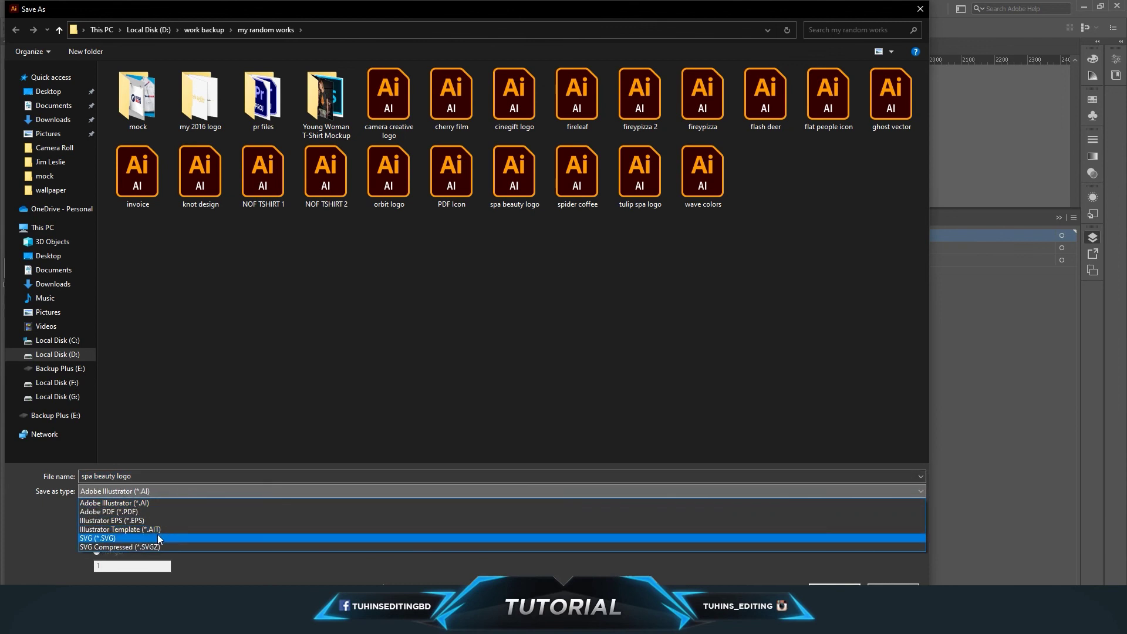
{"action": "left_click", "coordinate": [157, 538]}
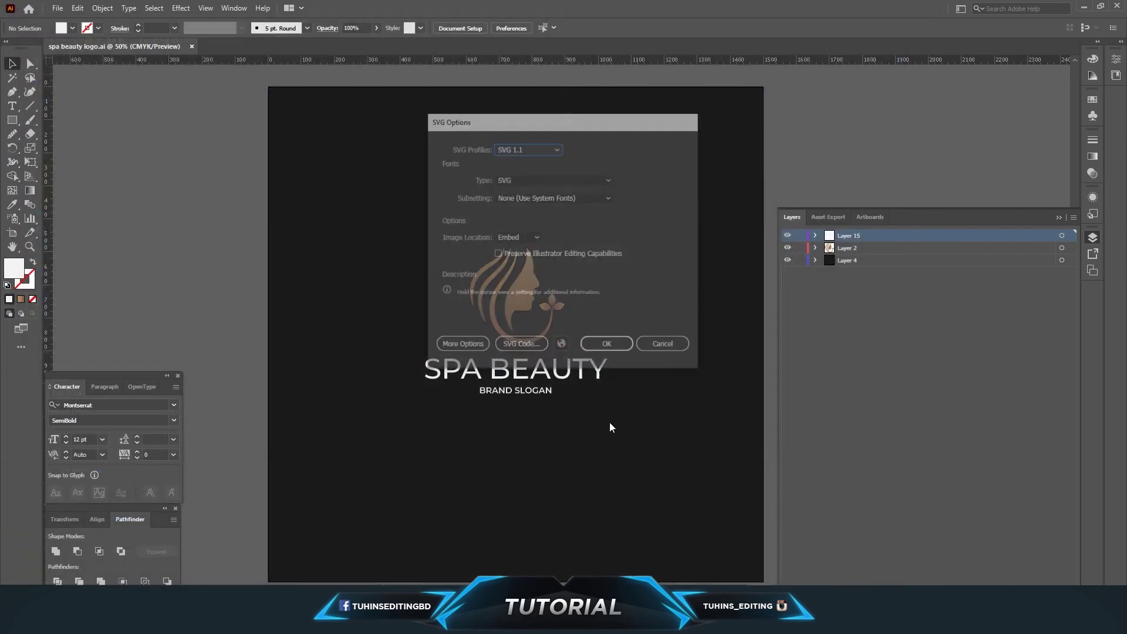
{"action": "left_click", "coordinate": [605, 344]}
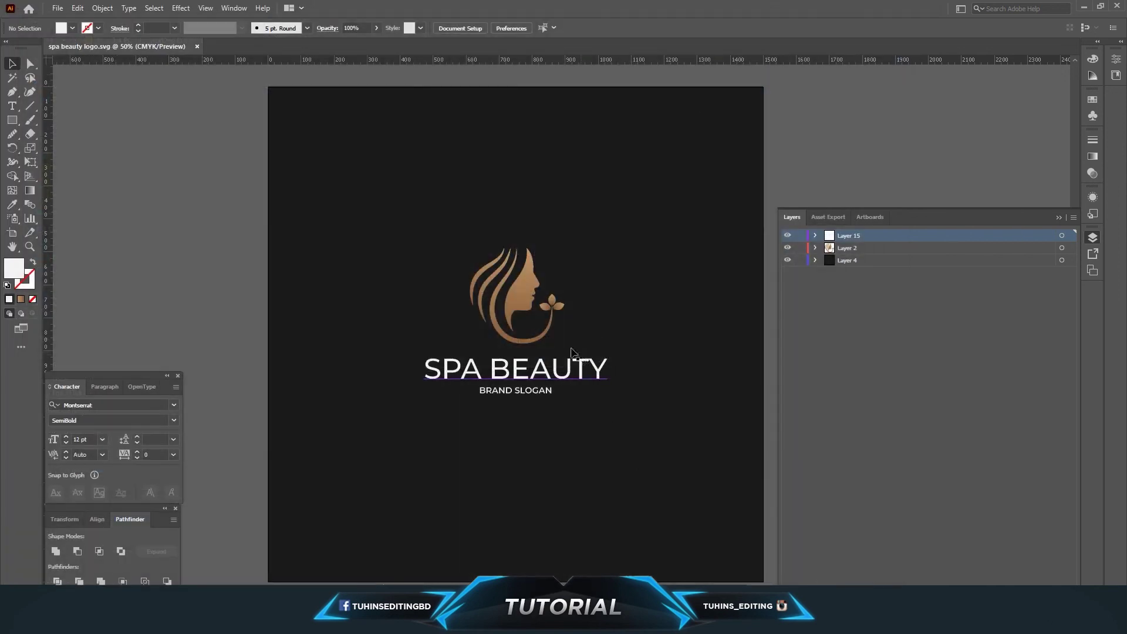
Step: Expand the SPA BEAUTY title and BRAND SLOGAN line into outlines
{"action": "left_click", "coordinate": [492, 376]}
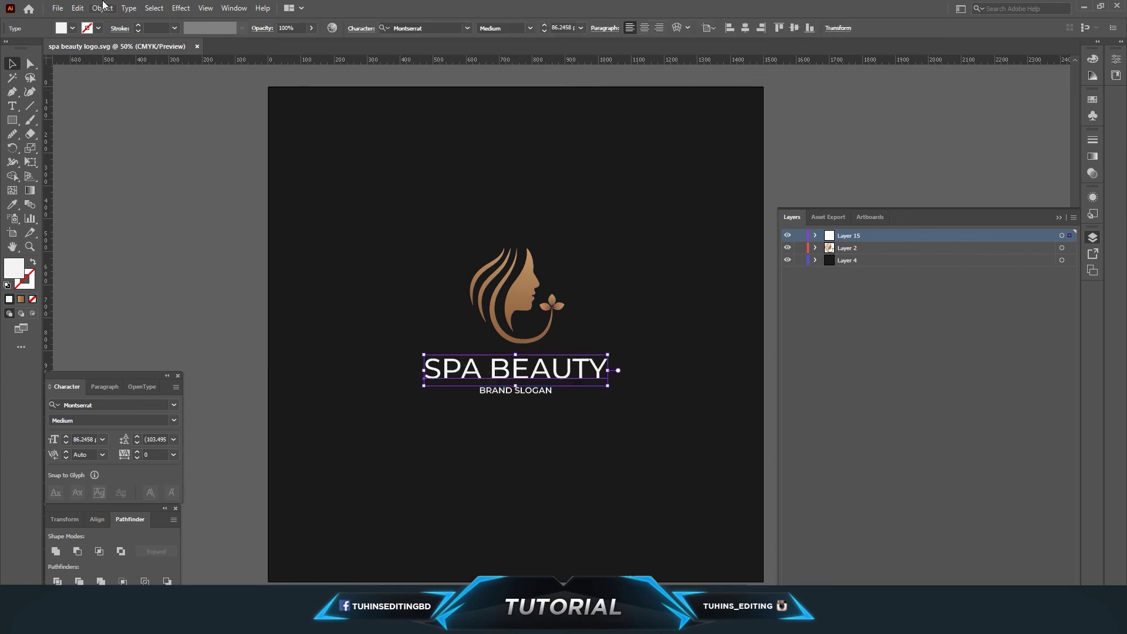
{"action": "left_click", "coordinate": [103, 8]}
{"action": "left_click", "coordinate": [116, 147]}
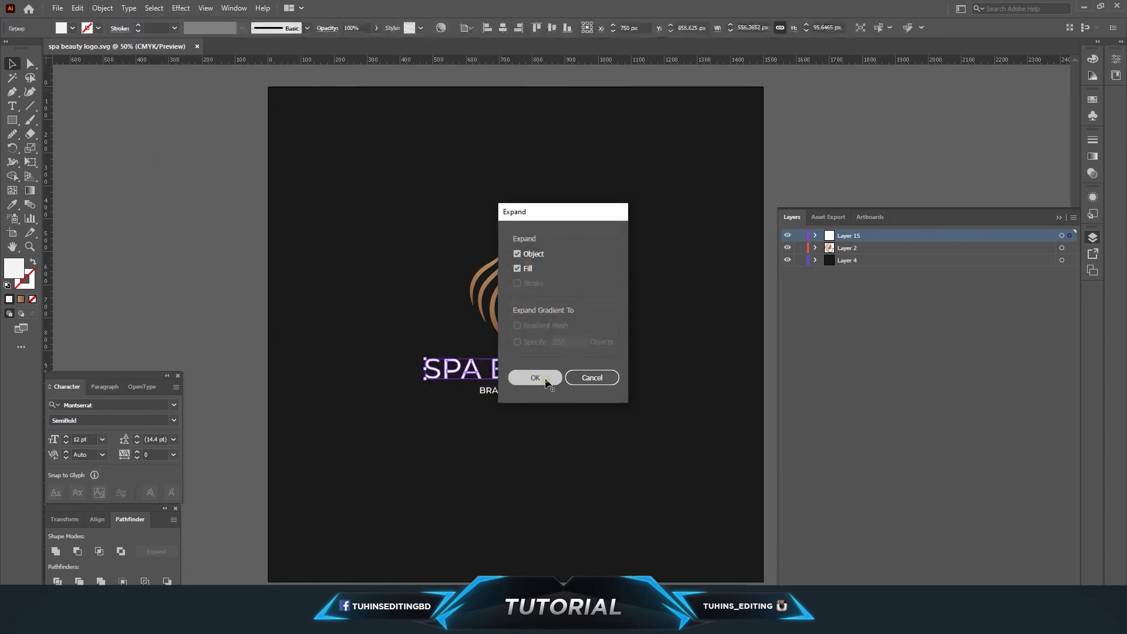
{"action": "left_click", "coordinate": [535, 377]}
{"action": "left_click", "coordinate": [103, 8]}
{"action": "left_click", "coordinate": [123, 146]}
{"action": "left_click", "coordinate": [535, 381]}
{"action": "left_click", "coordinate": [236, 250]}
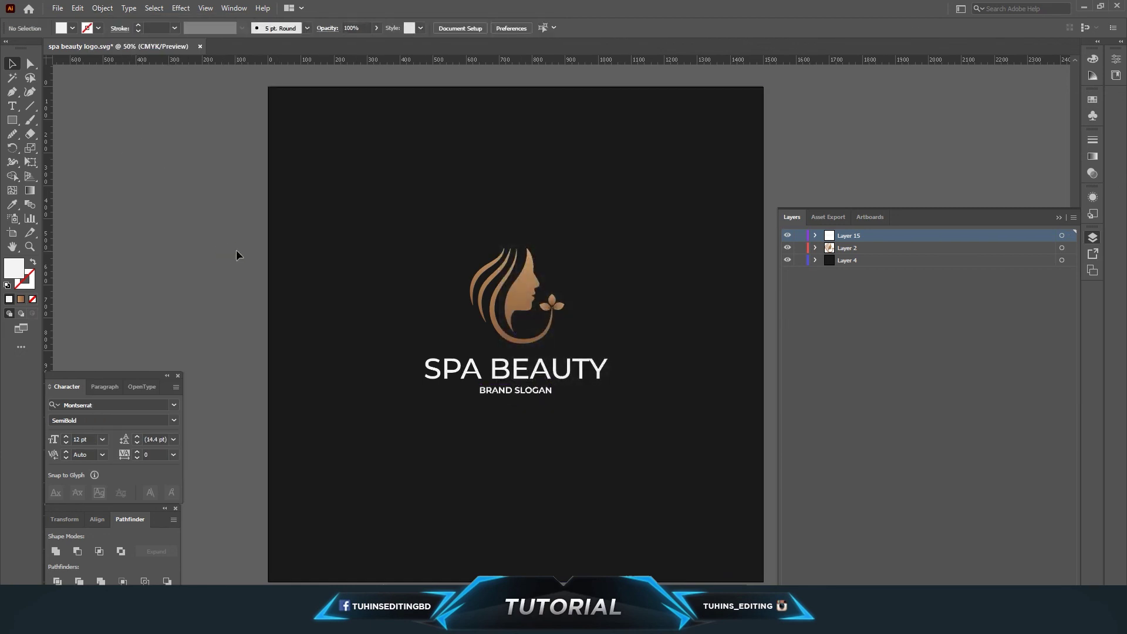
{"action": "left_click", "coordinate": [200, 46]}
Step: Confirm saving changes as the spa logo document closes
{"action": "left_click", "coordinate": [566, 326]}
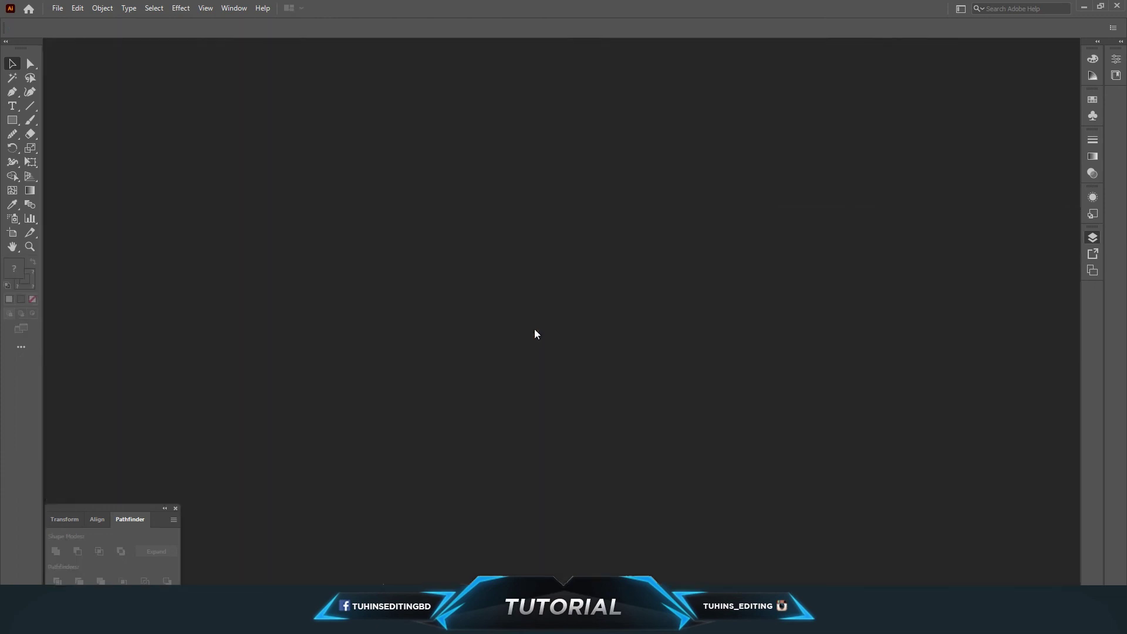